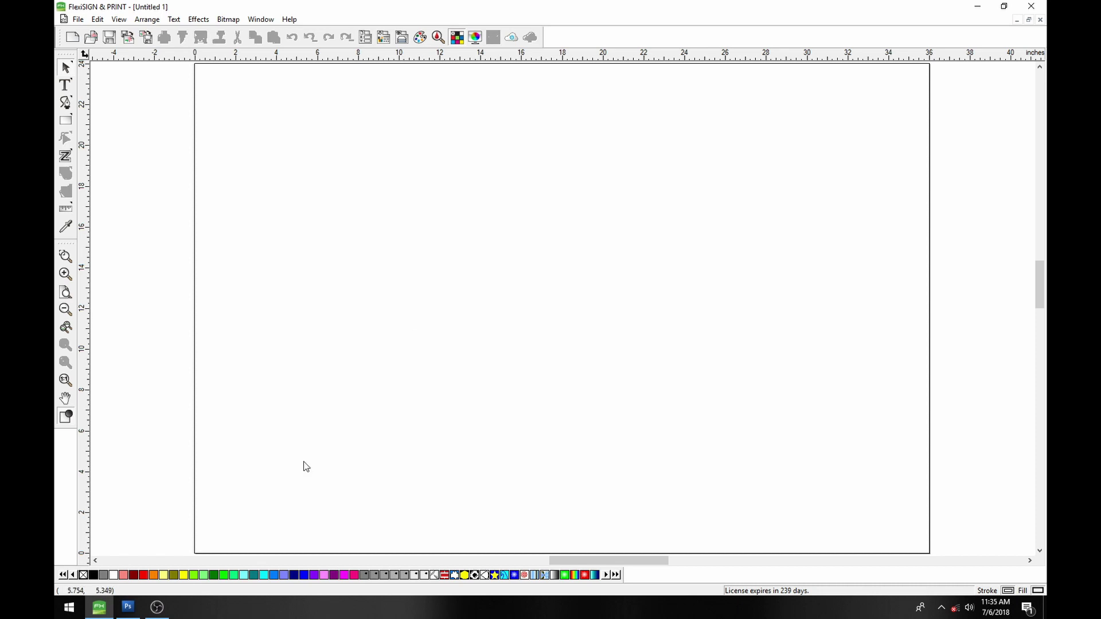
Start a text object on the page and display the Fill/Stroke Editor and DesignCentral
click(65, 84)
click(409, 285)
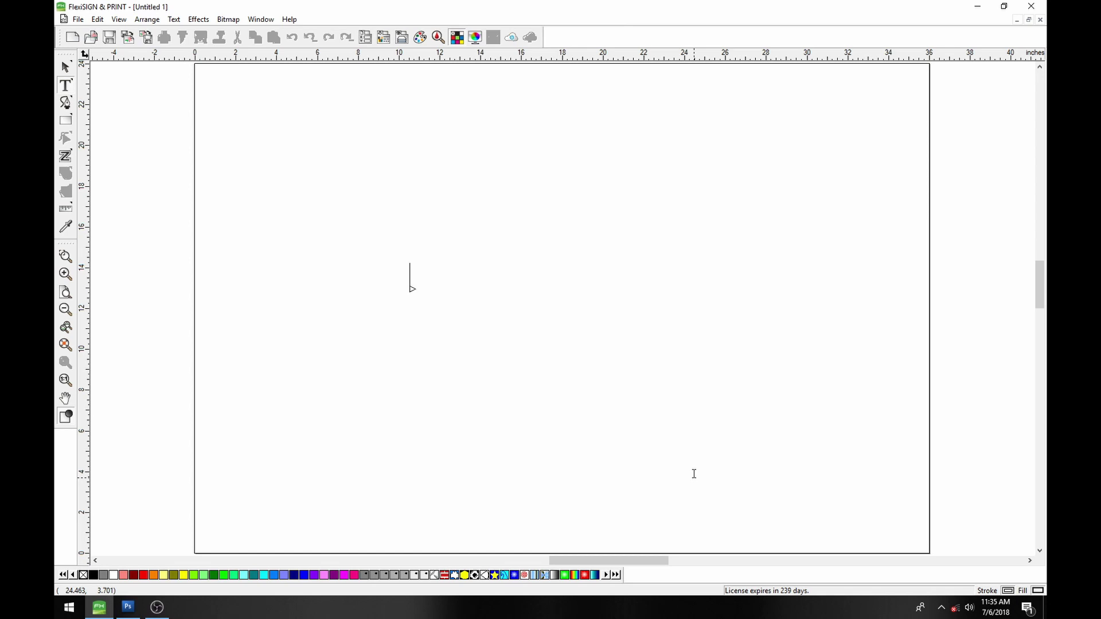
click(118, 19)
click(135, 153)
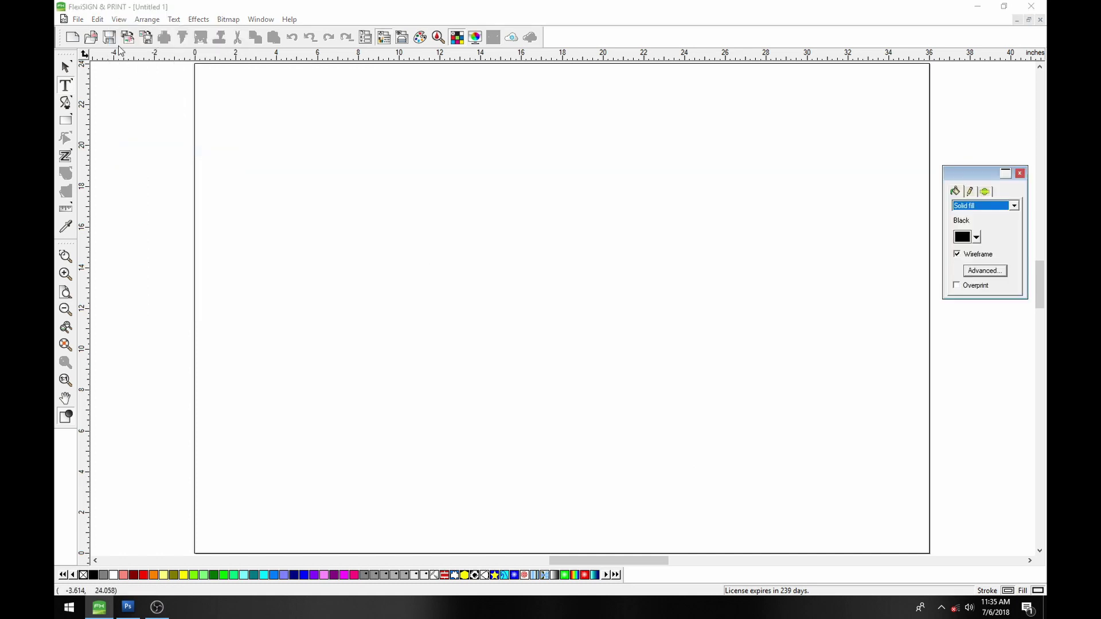
click(97, 19)
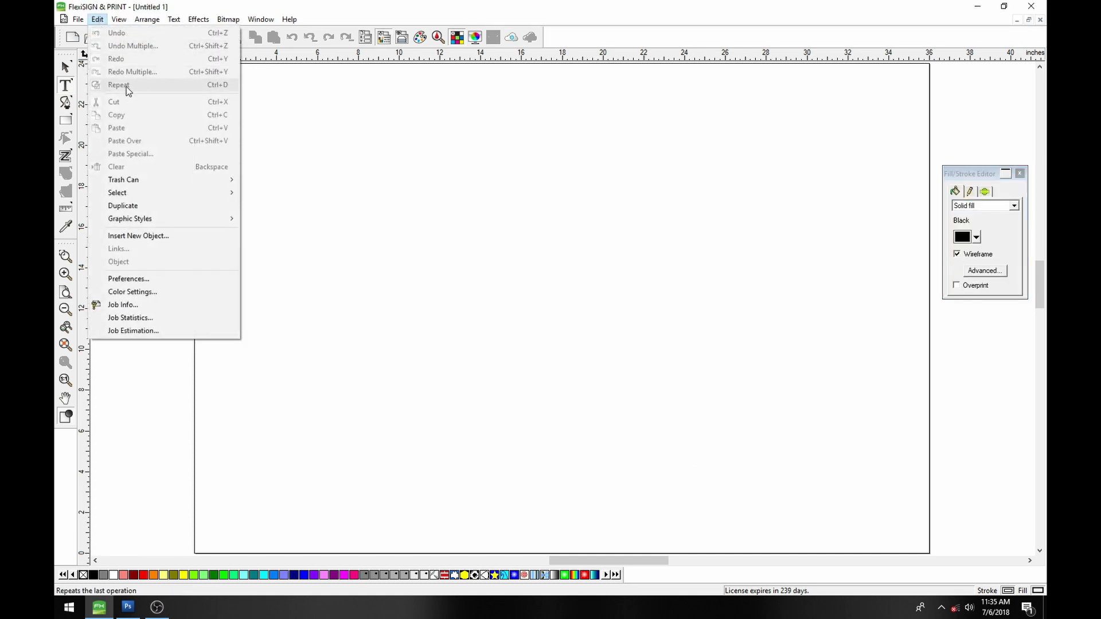
mouse_move(118, 19)
click(135, 140)
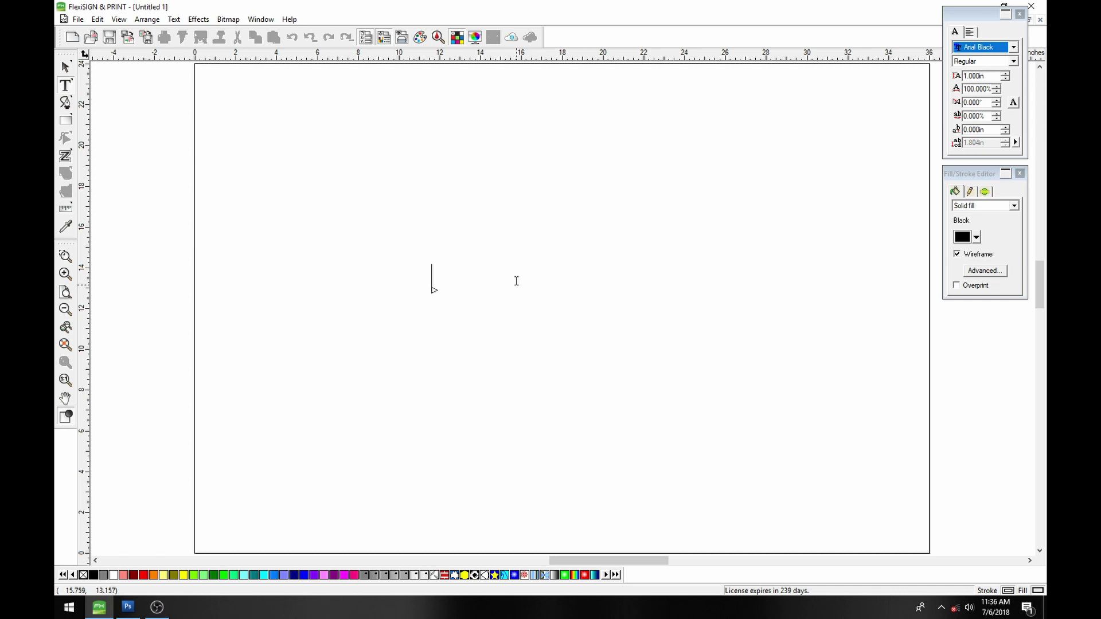
Enter the text JOE'S TOWING on the page and leave it selected as an object
text(JOE'S )
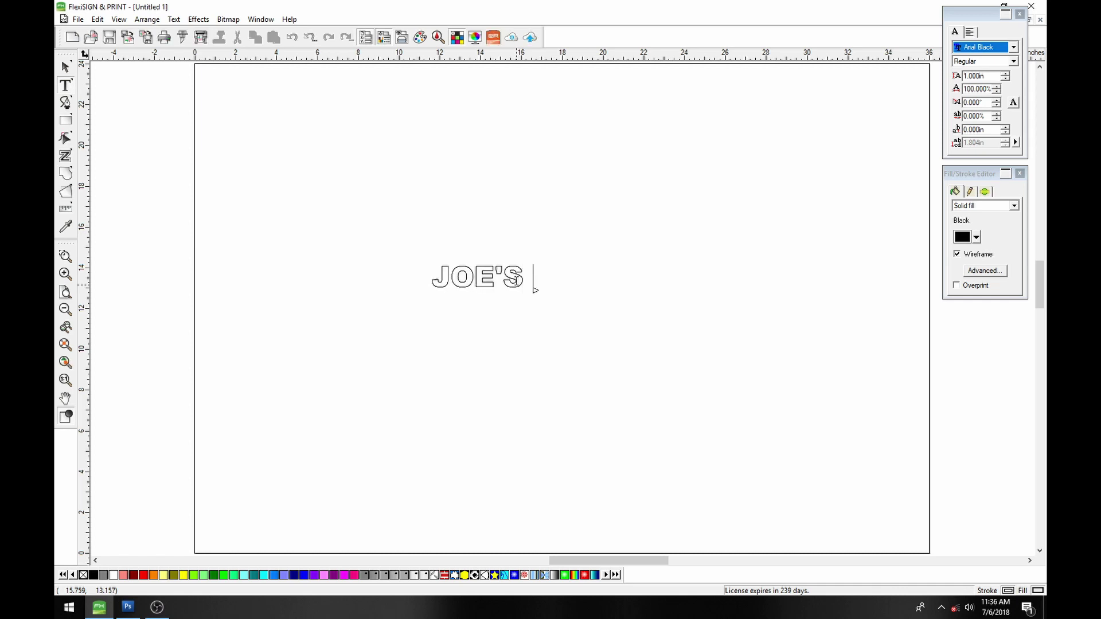
text(TOWING)
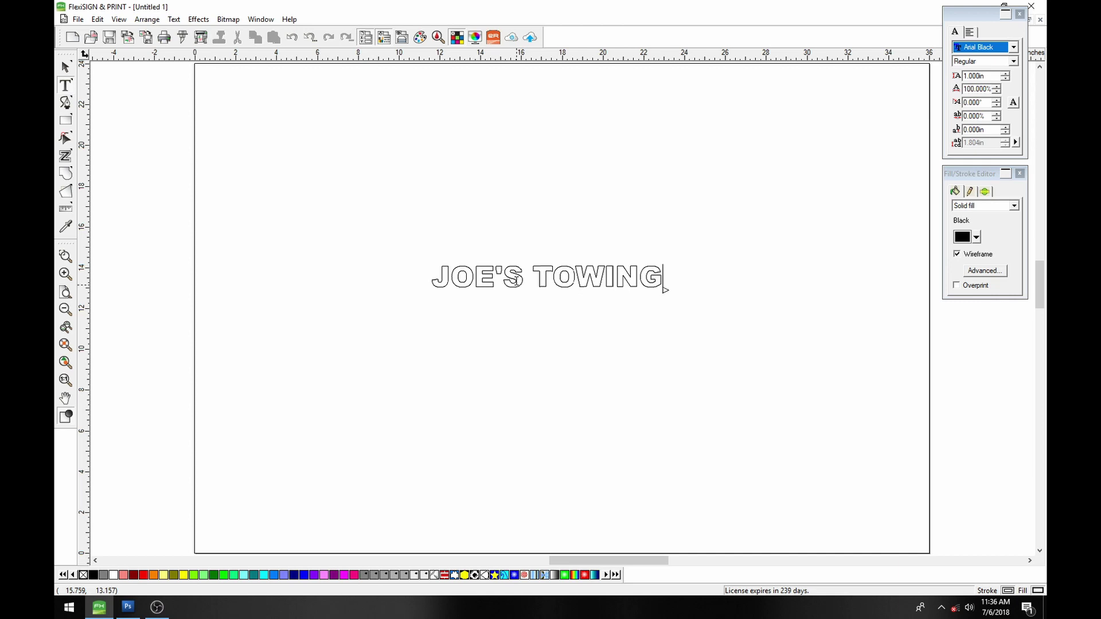
click(64, 67)
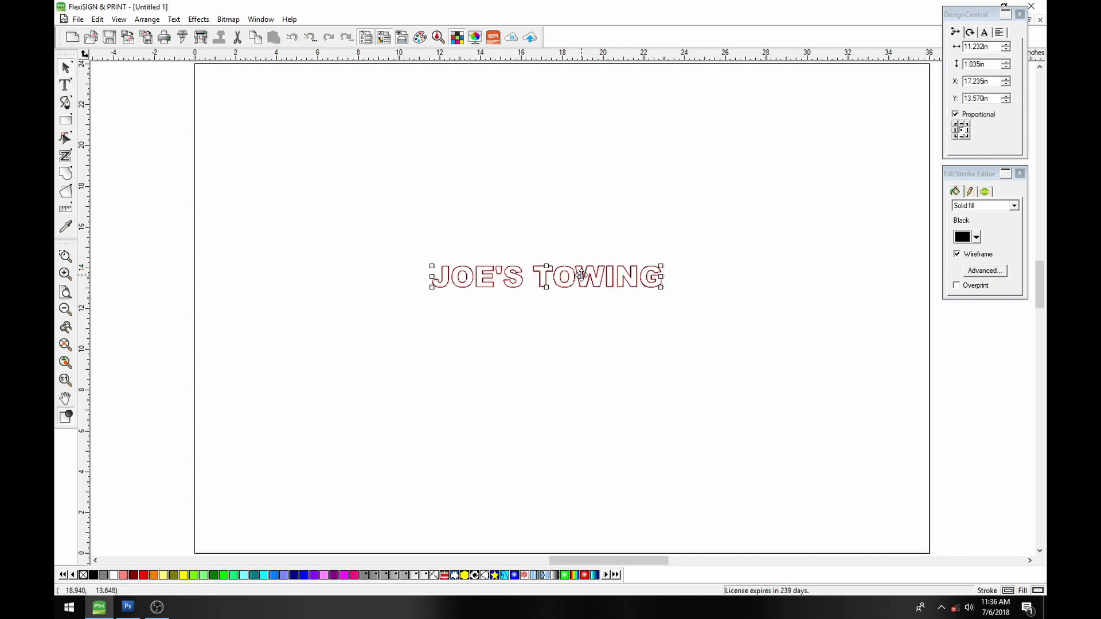
Copy the JOE'S TOWING text and paste the duplicate directly below the original
click(97, 18)
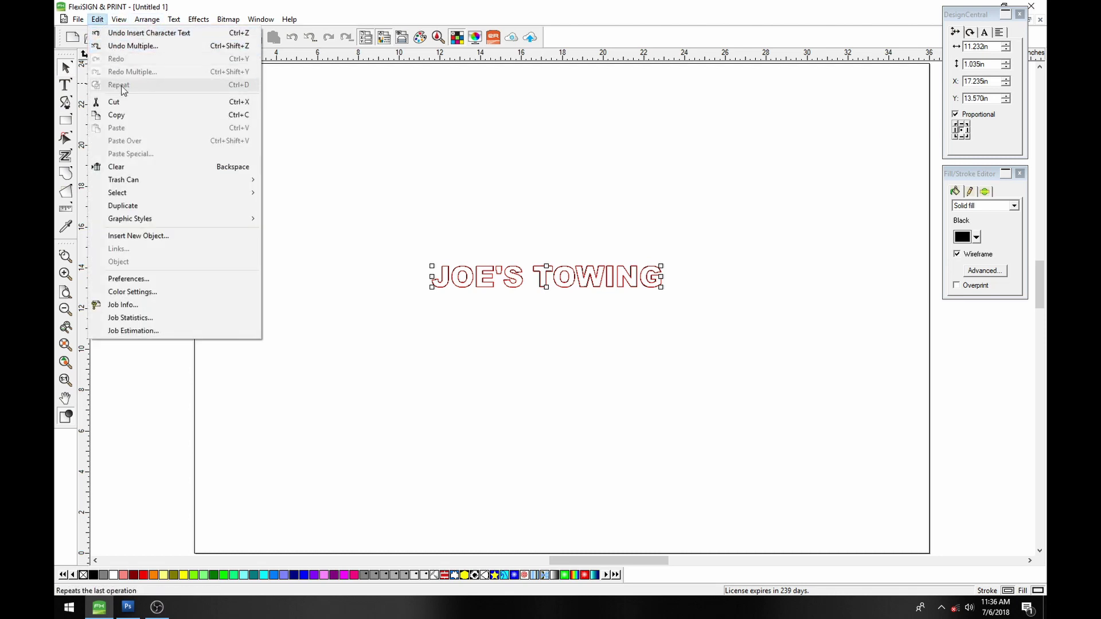
click(122, 115)
click(98, 19)
click(138, 127)
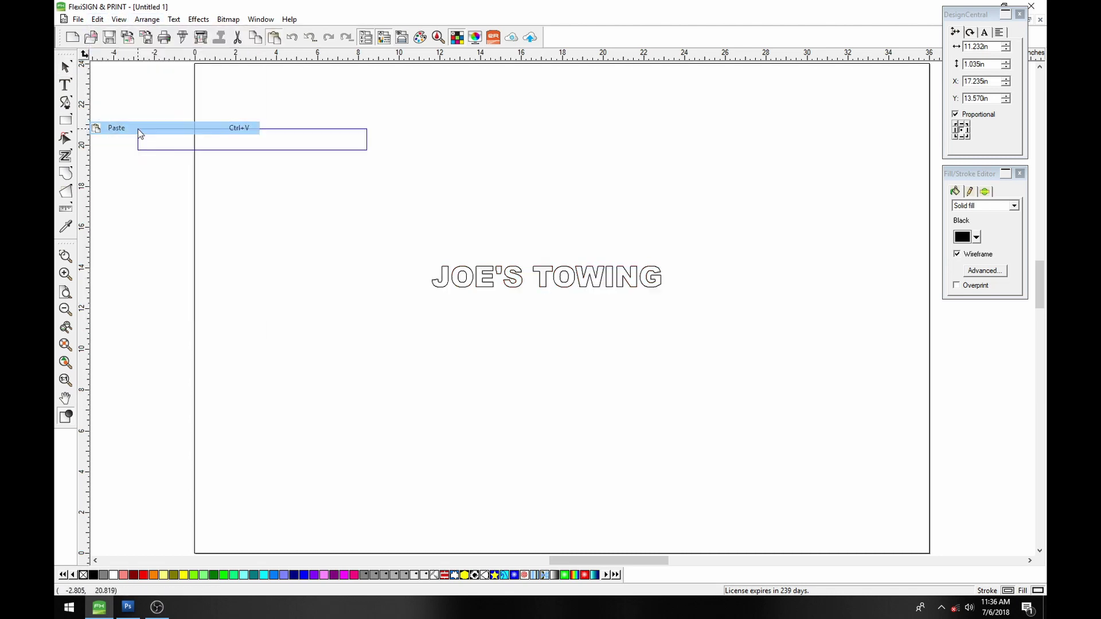
click(433, 305)
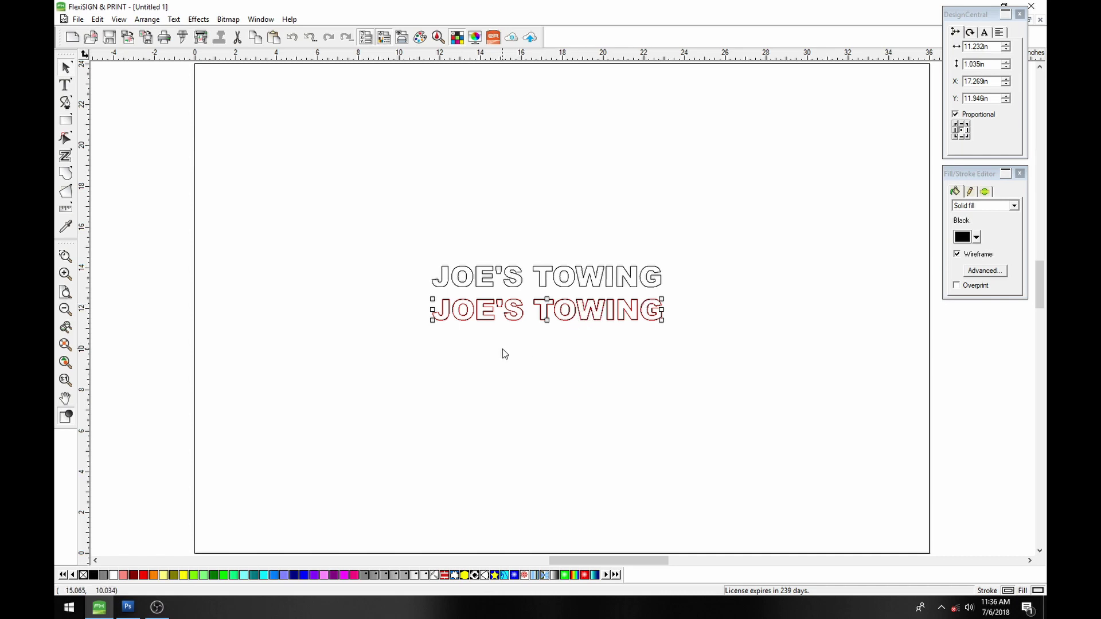
Replace the wording of the lower text copy with SERVICE
click(65, 85)
click(664, 312)
drag(664, 313, 434, 332)
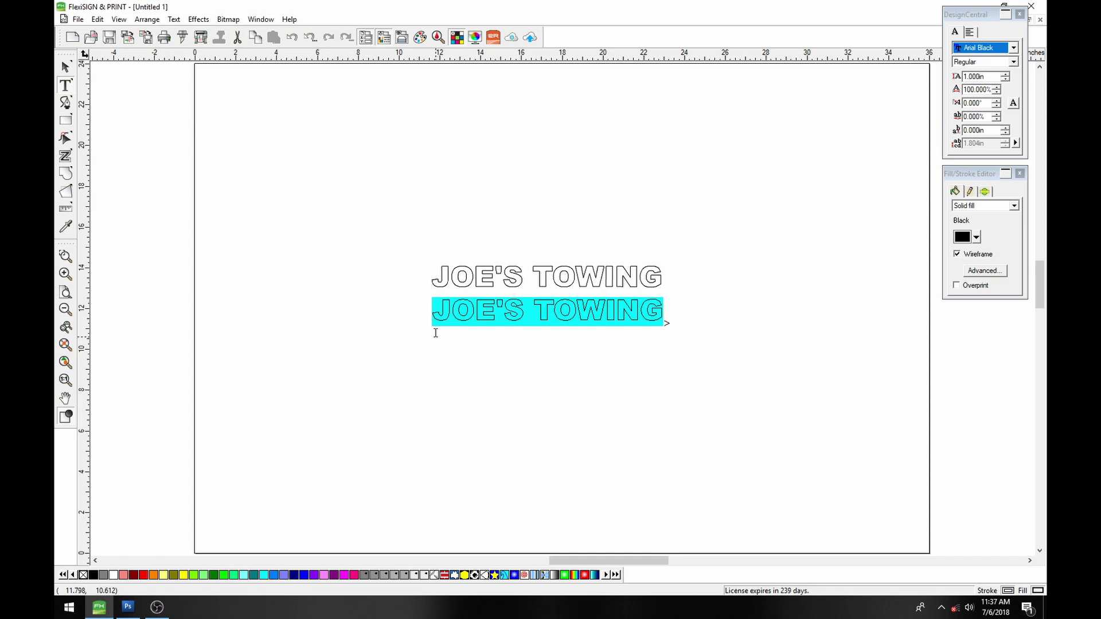
text(SERVICE)
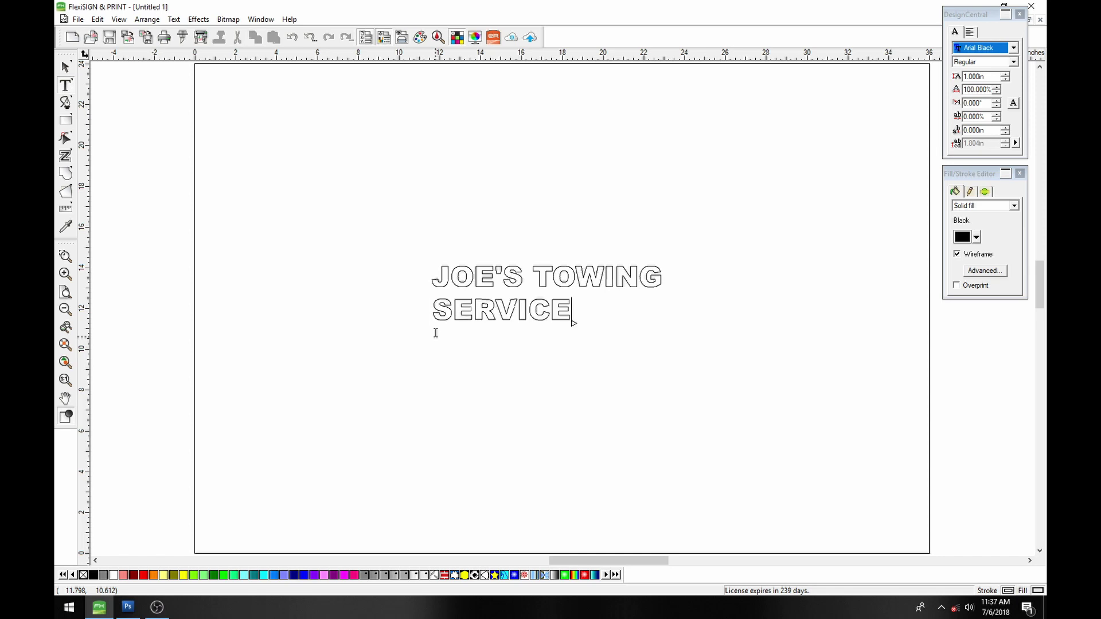
key(Return)
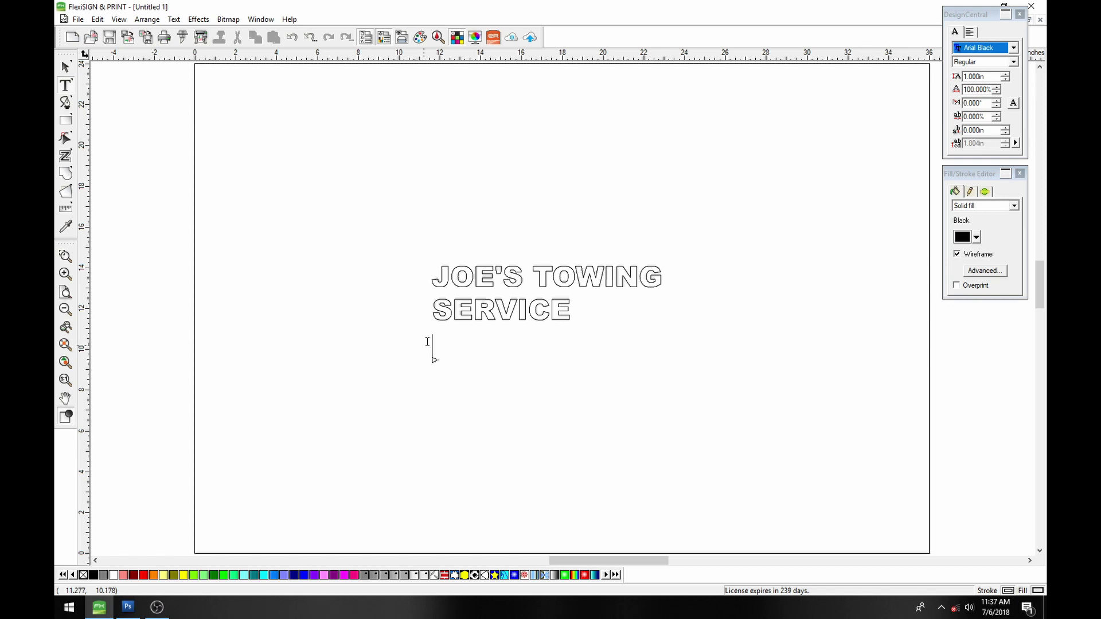
key(BackSpace)
Select both text lines and turn off Wireframe so they display with their solid black fill
click(65, 67)
drag(726, 430, 401, 231)
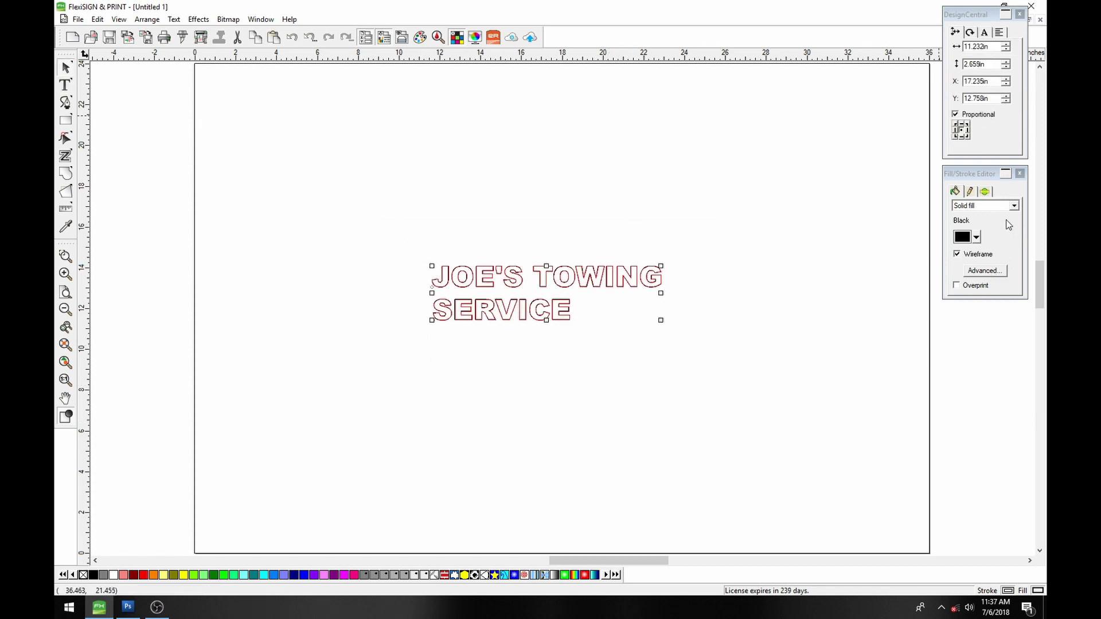
click(985, 255)
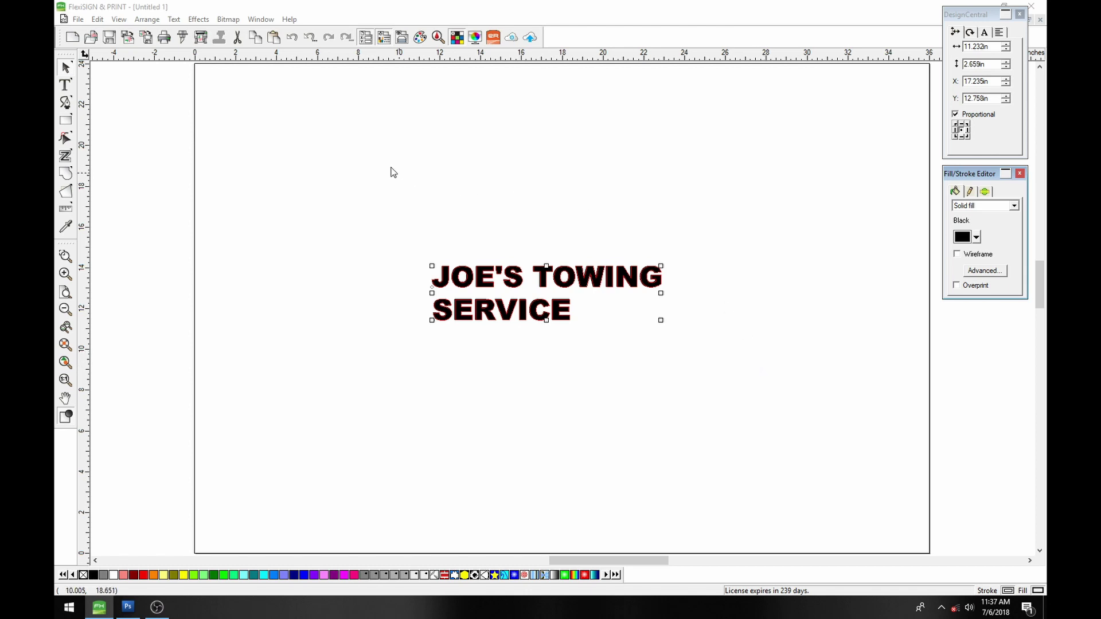
Align the two text lines to each other using Vertical Center
click(148, 21)
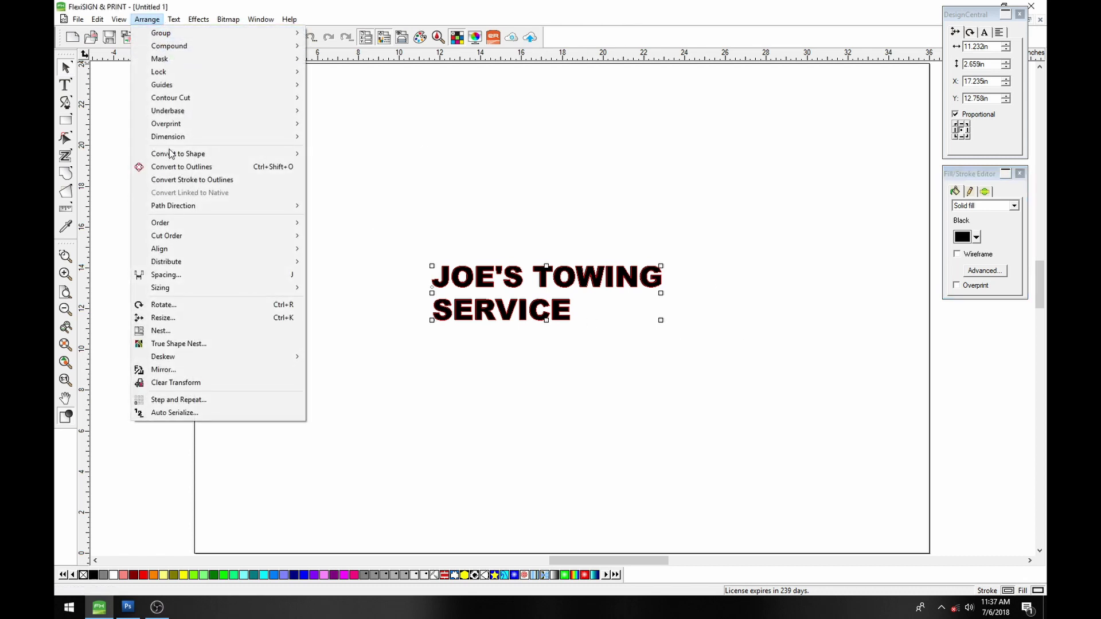
mouse_move(172, 249)
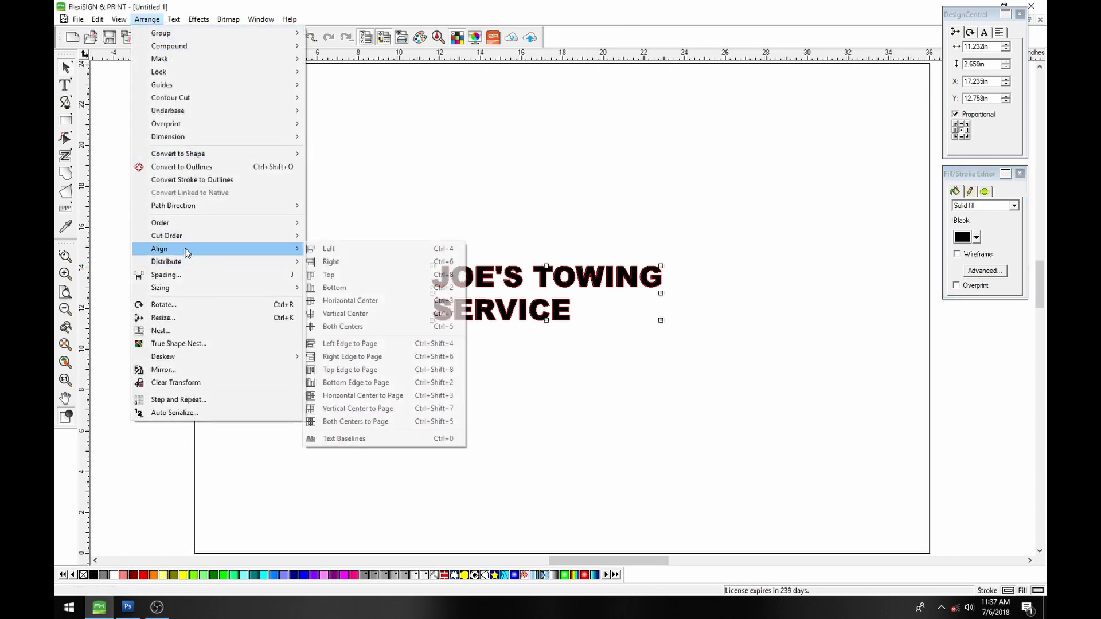
click(415, 314)
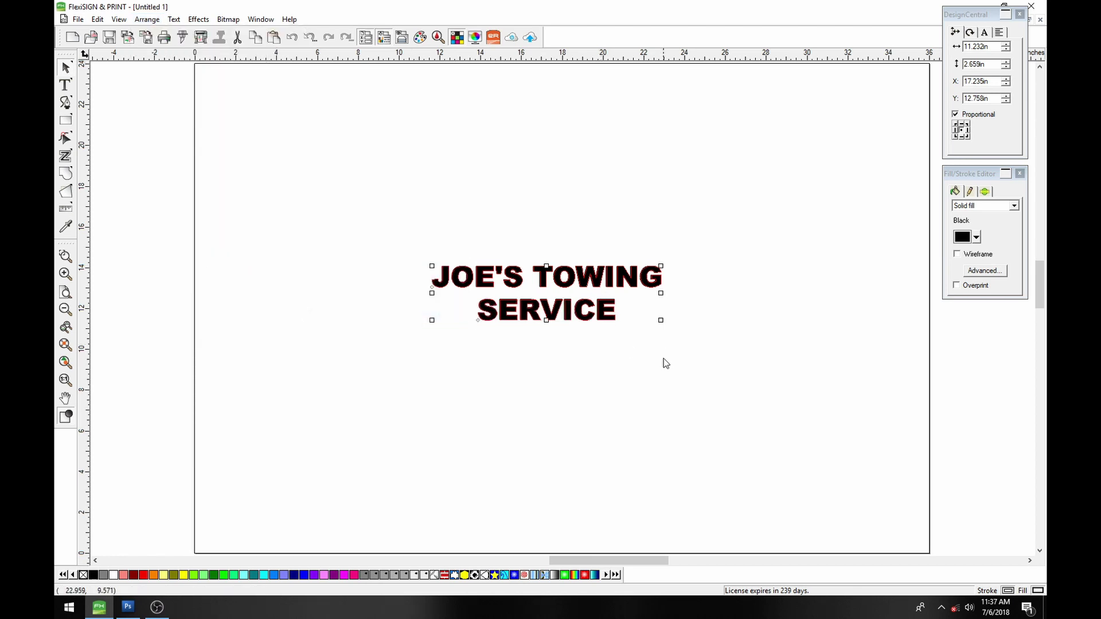
Nudge the SERVICE line up closer to the JOE'S TOWING line
drag(657, 382, 471, 256)
click(700, 332)
click(538, 311)
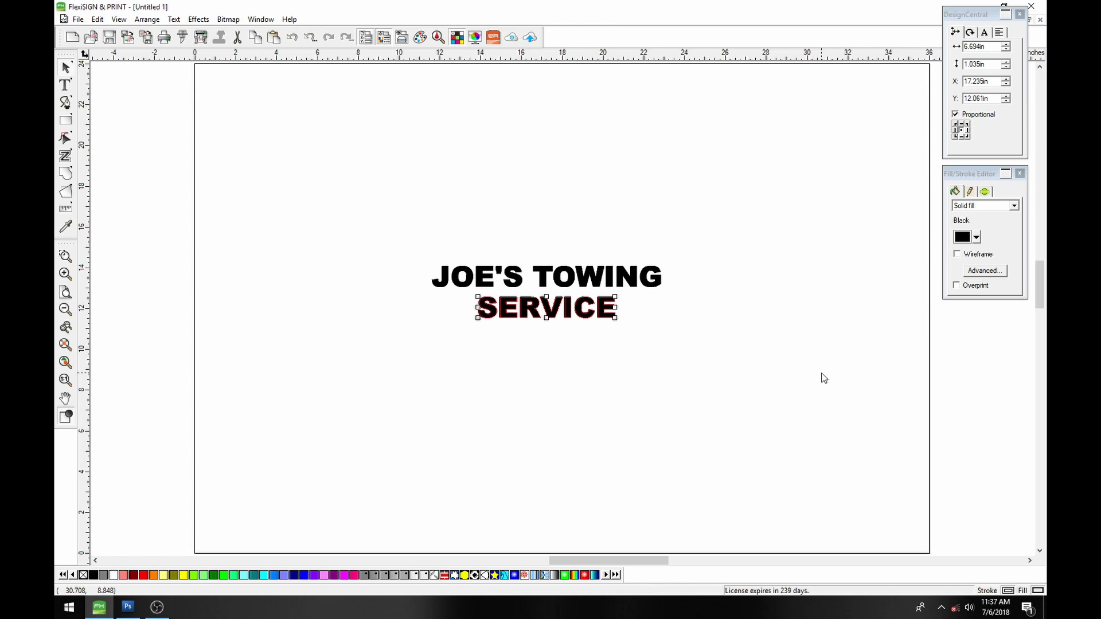
Try arching the JOE'S TOWING line with the Distort effect and moving it higher on the page
click(618, 279)
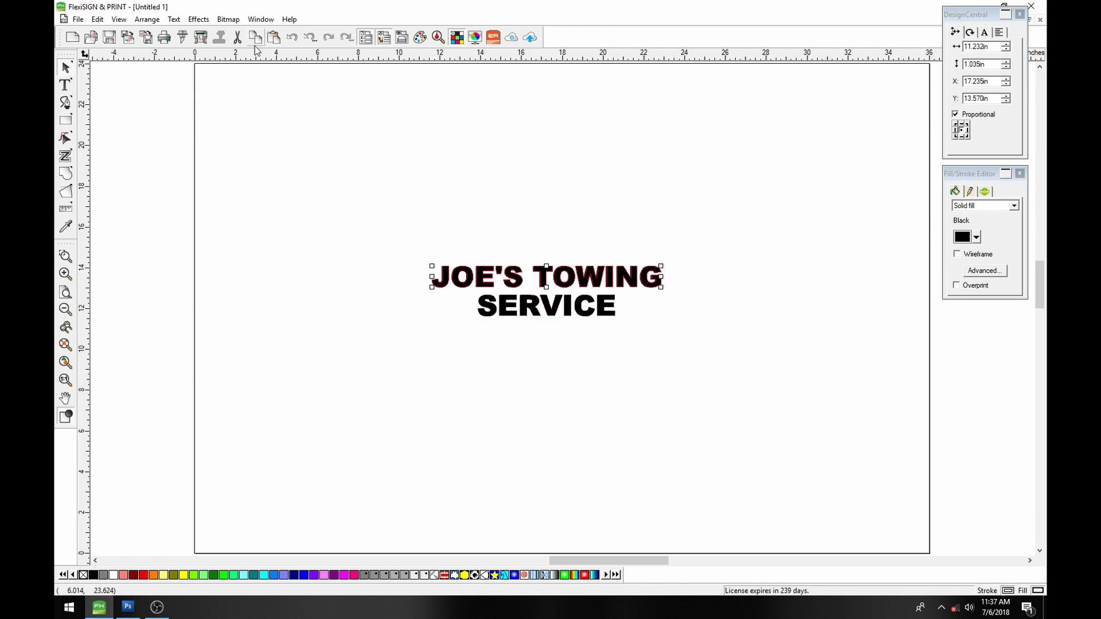
click(200, 19)
click(235, 148)
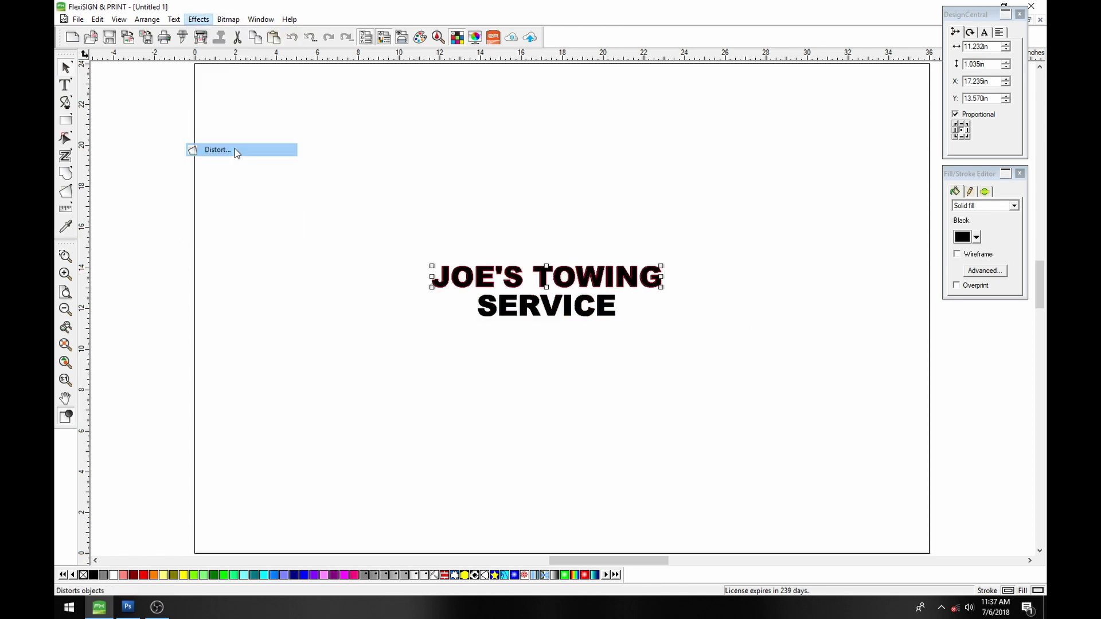
click(974, 52)
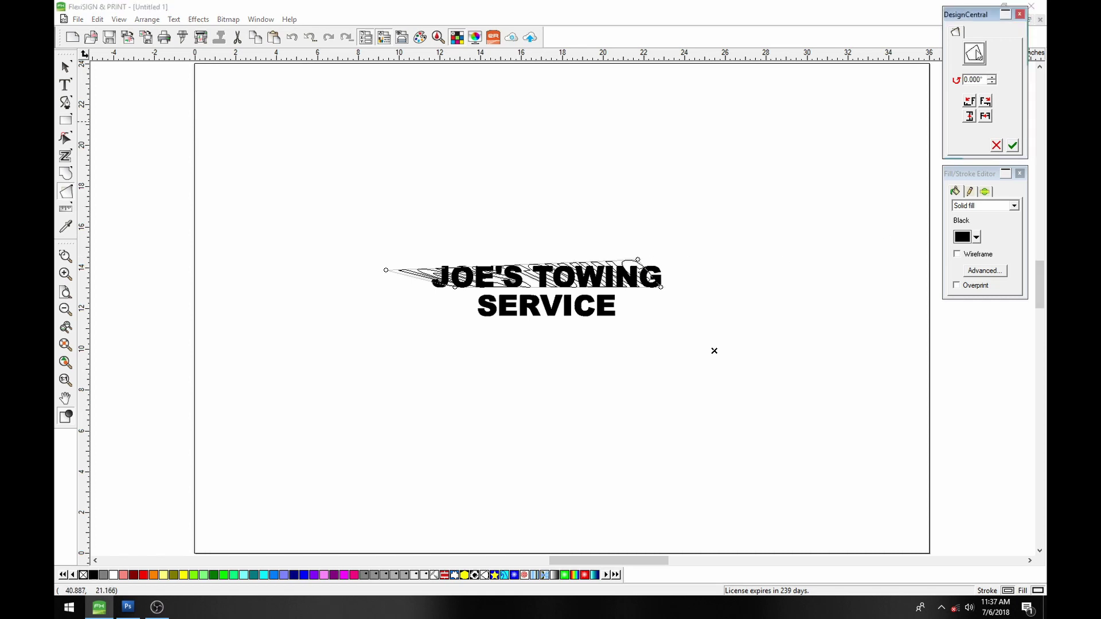
click(994, 116)
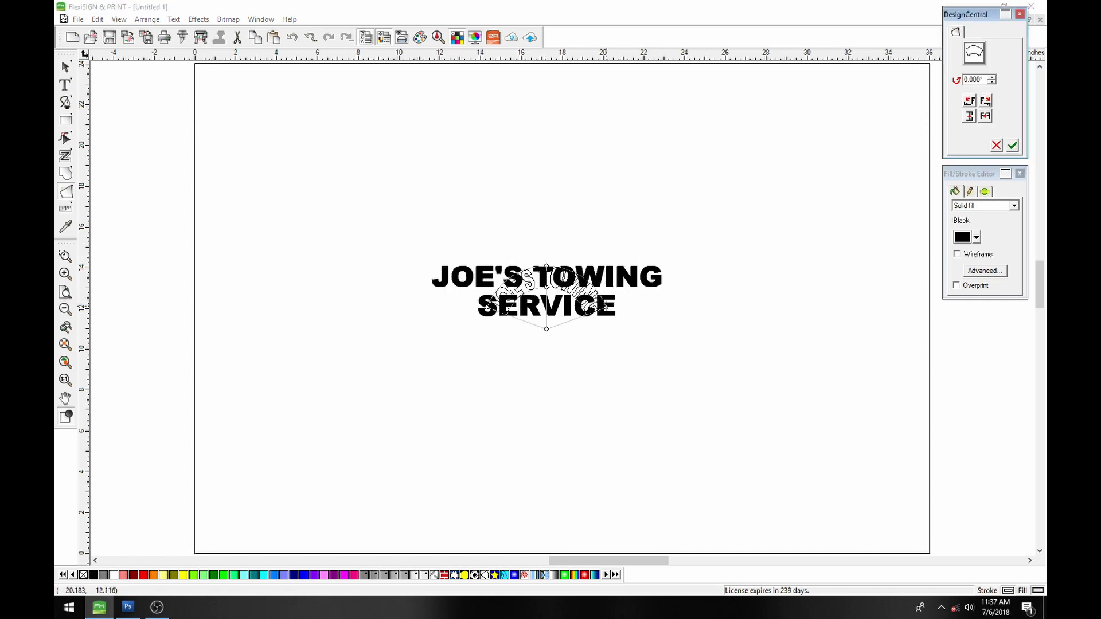
click(648, 299)
mouse_move(608, 313)
mouse_down()
mouse_move(596, 357)
mouse_move(604, 331)
mouse_up()
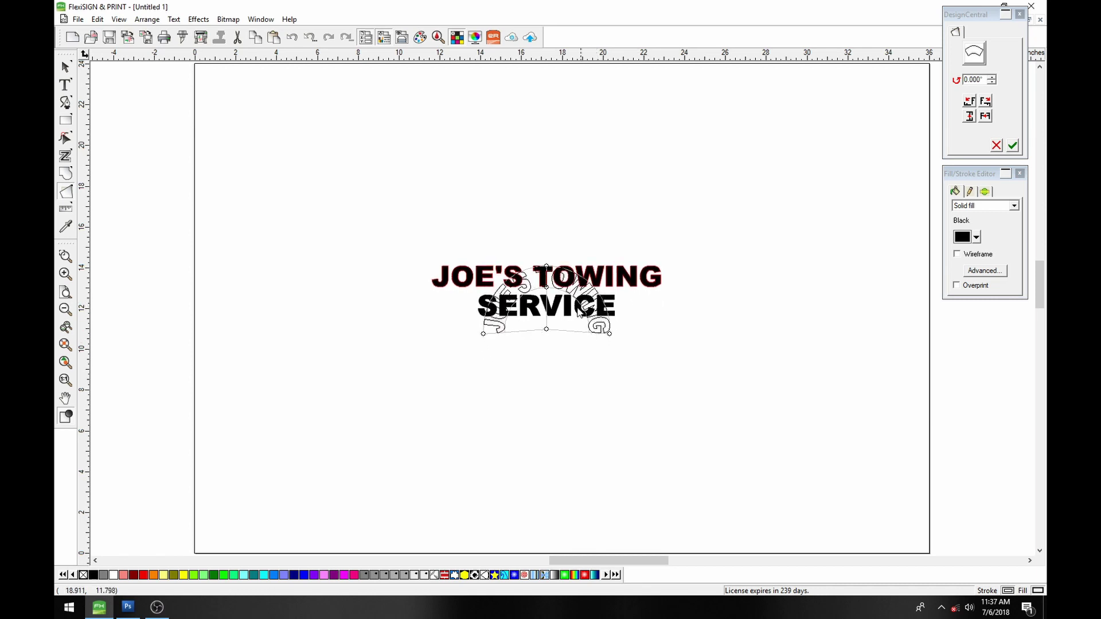
drag(552, 280, 536, 159)
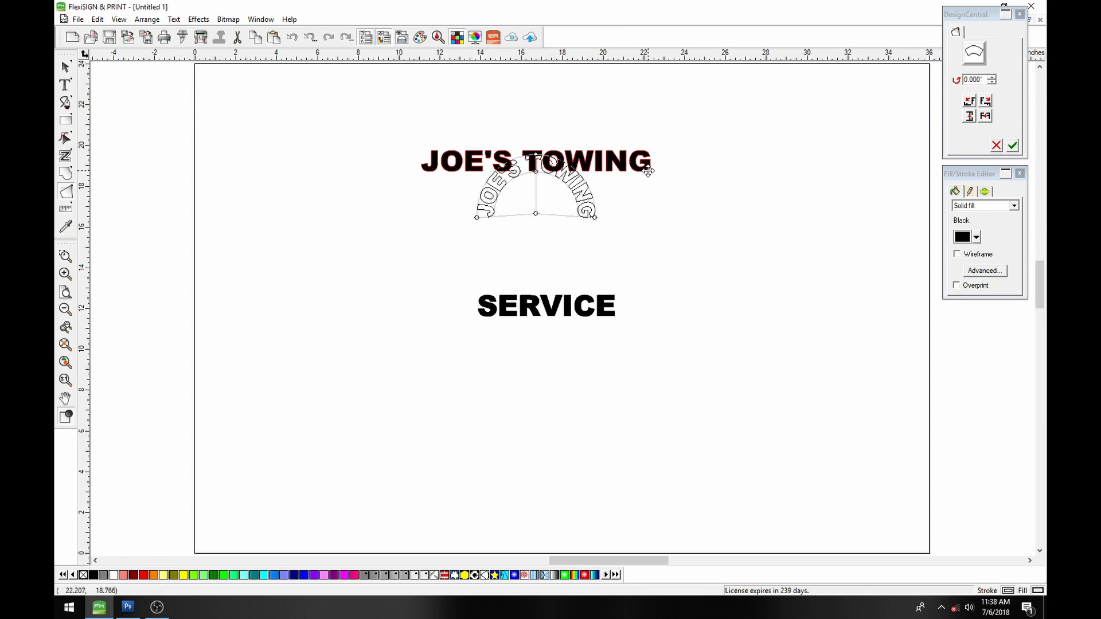
key(Escape)
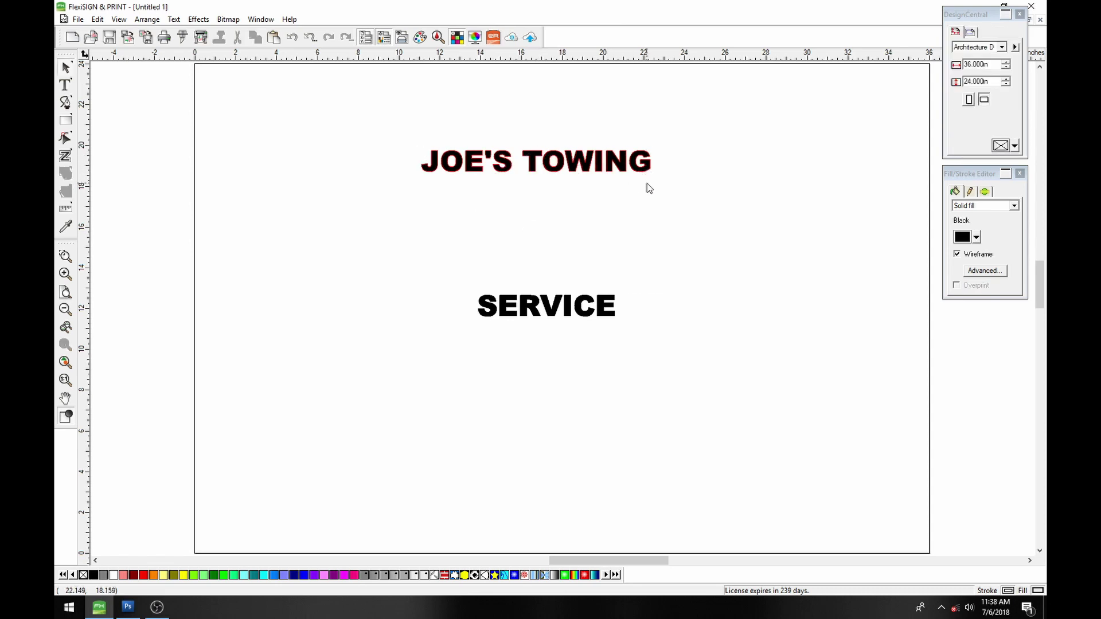
key(ctrl+z)
Convert both text lines to outlines and compound them
drag(681, 201, 422, 434)
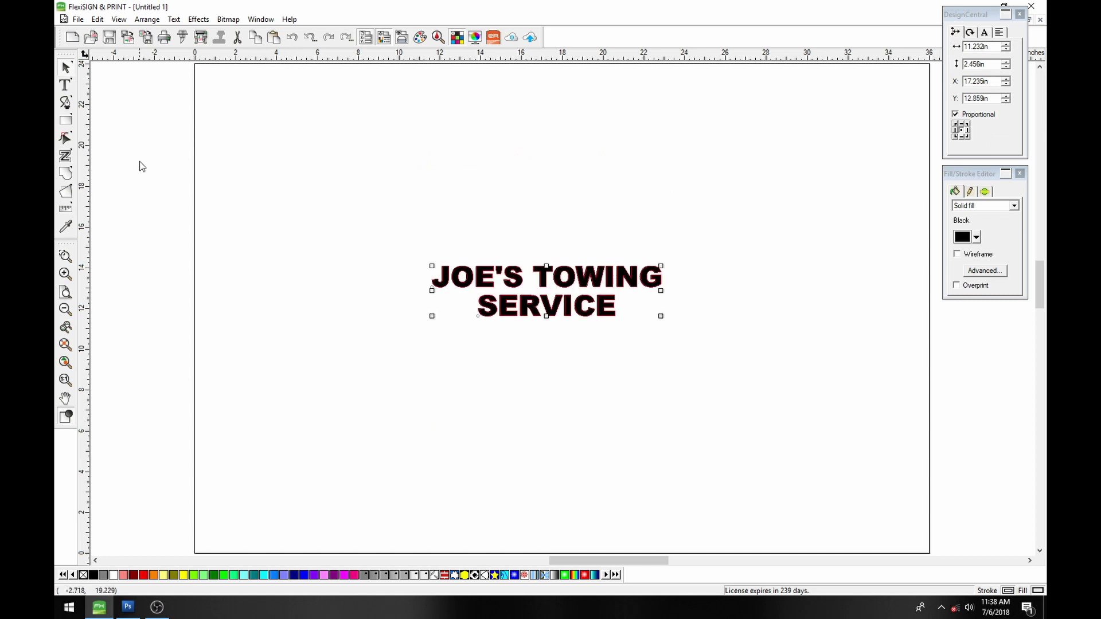
click(147, 19)
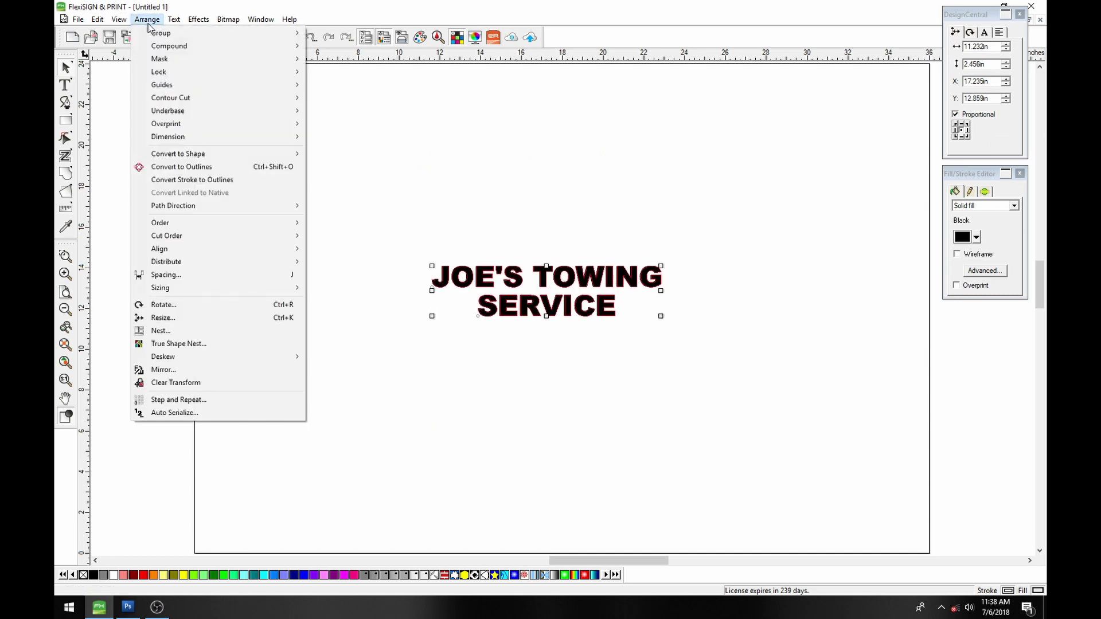
click(184, 170)
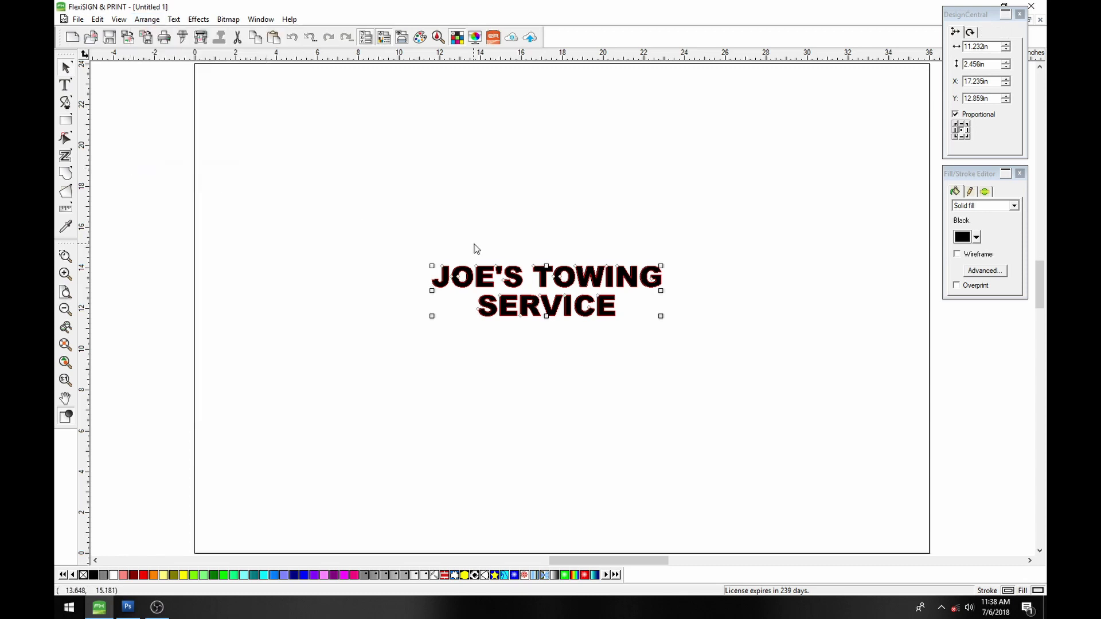
mouse_move(172, 46)
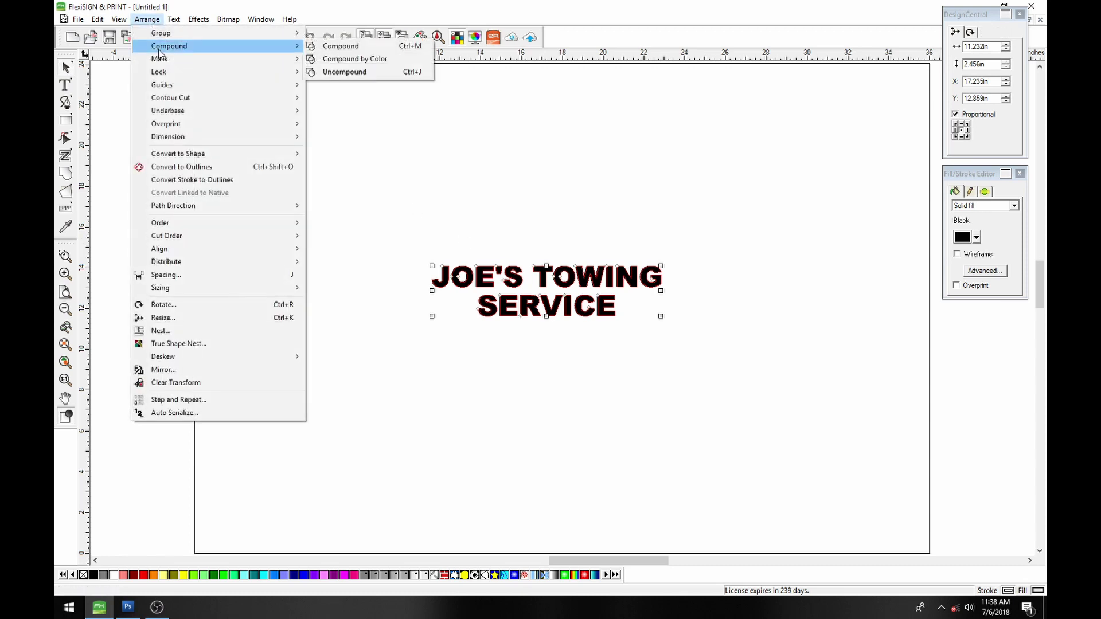
click(342, 49)
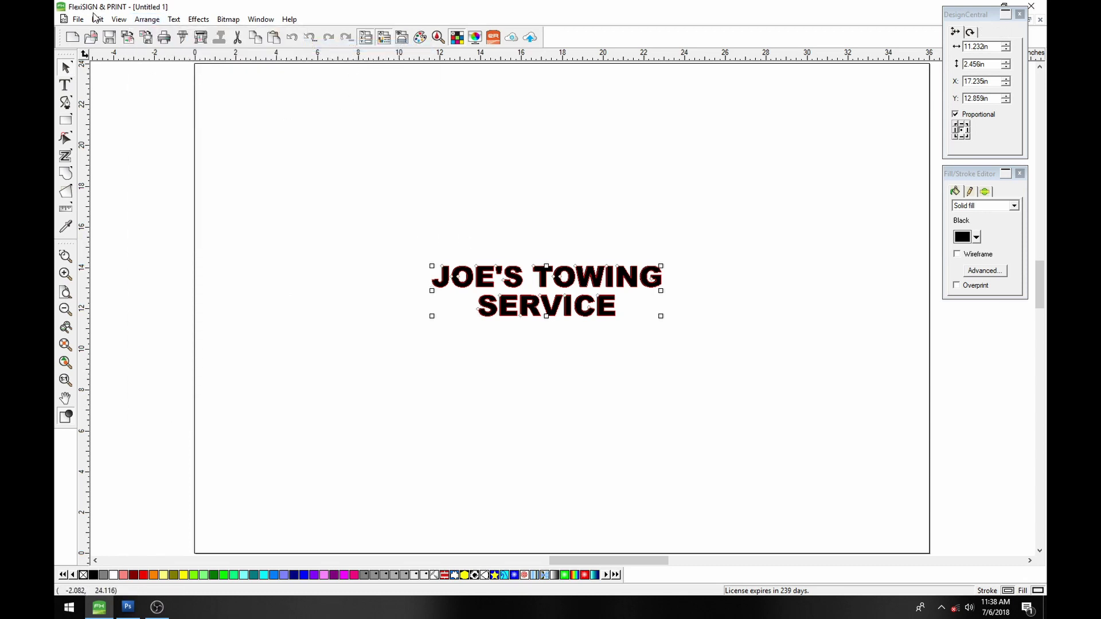
Move the compounded lettering to about X 17.4 in, Y 15.4 in and set its width to 30 in proportionally
click(75, 20)
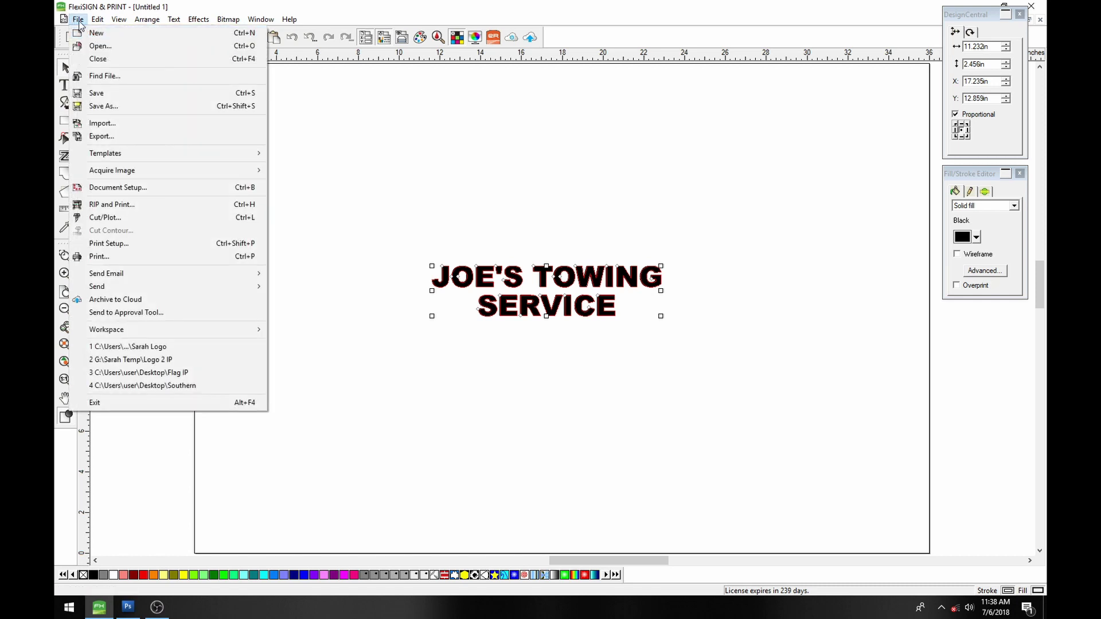
click(627, 209)
drag(635, 277, 640, 224)
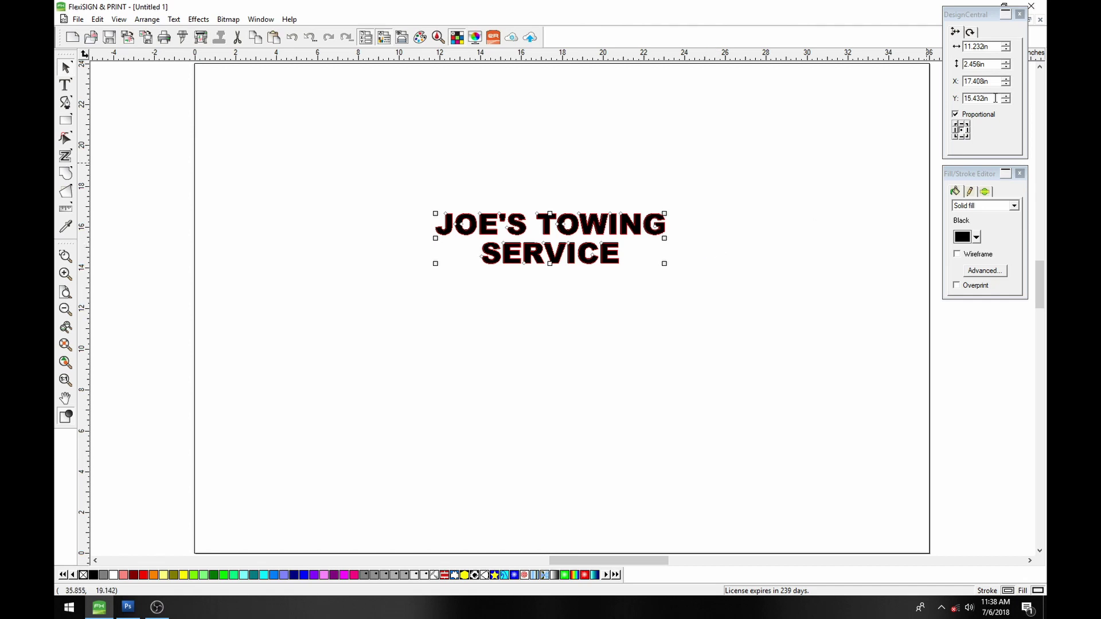
click(982, 47)
drag(987, 46, 925, 50)
text(30)
key(Return)
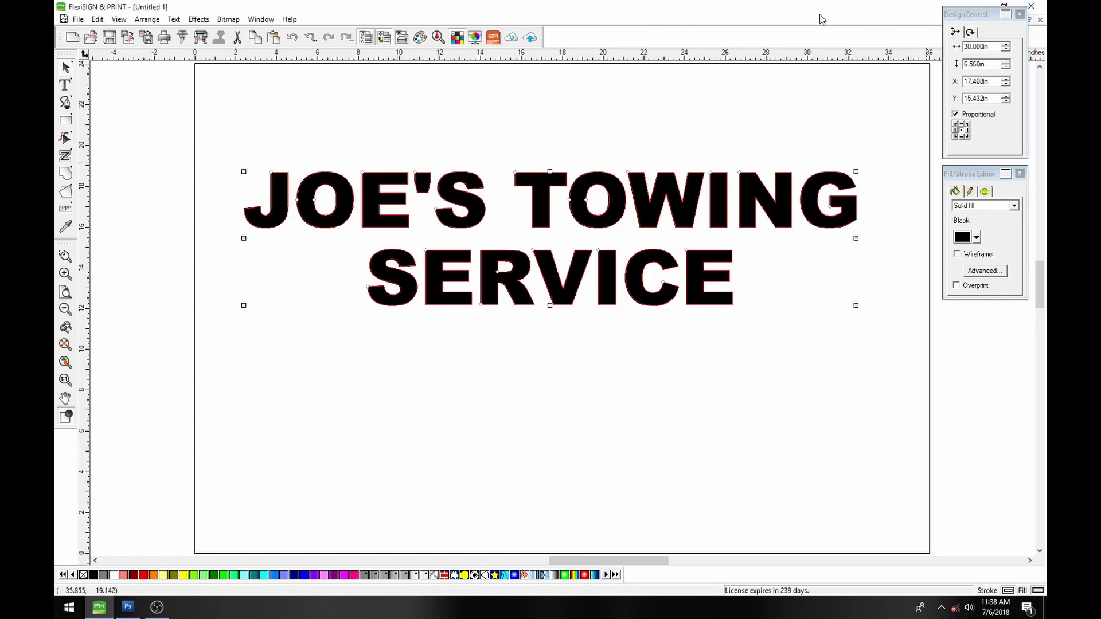
Export the lettering to the desktop as an Encapsulated PostScript file named JOES TOWING
click(78, 18)
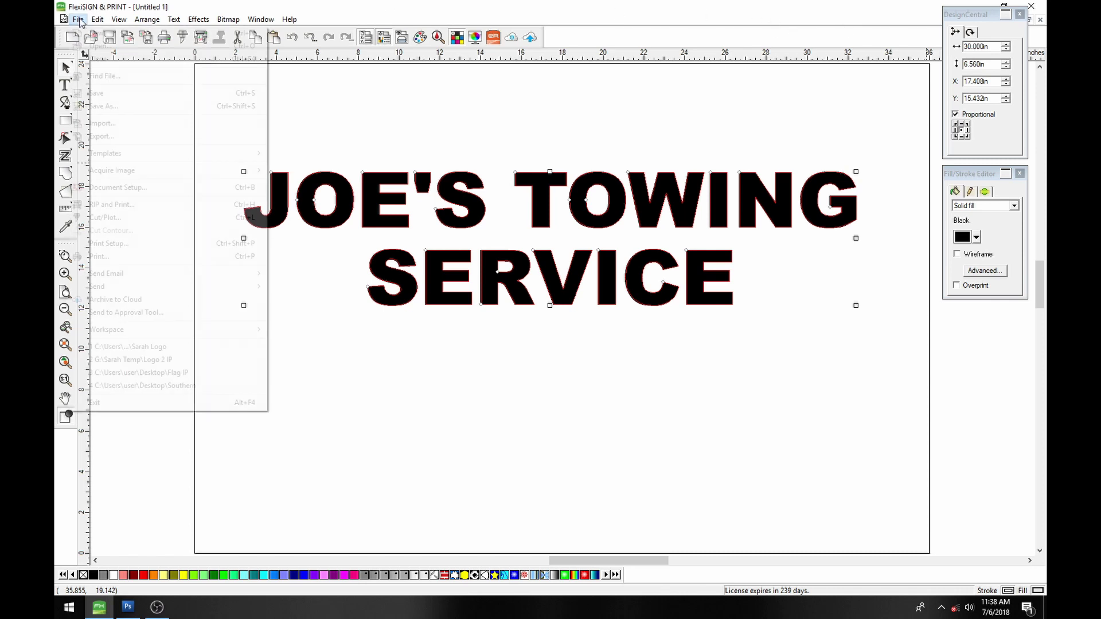
click(101, 138)
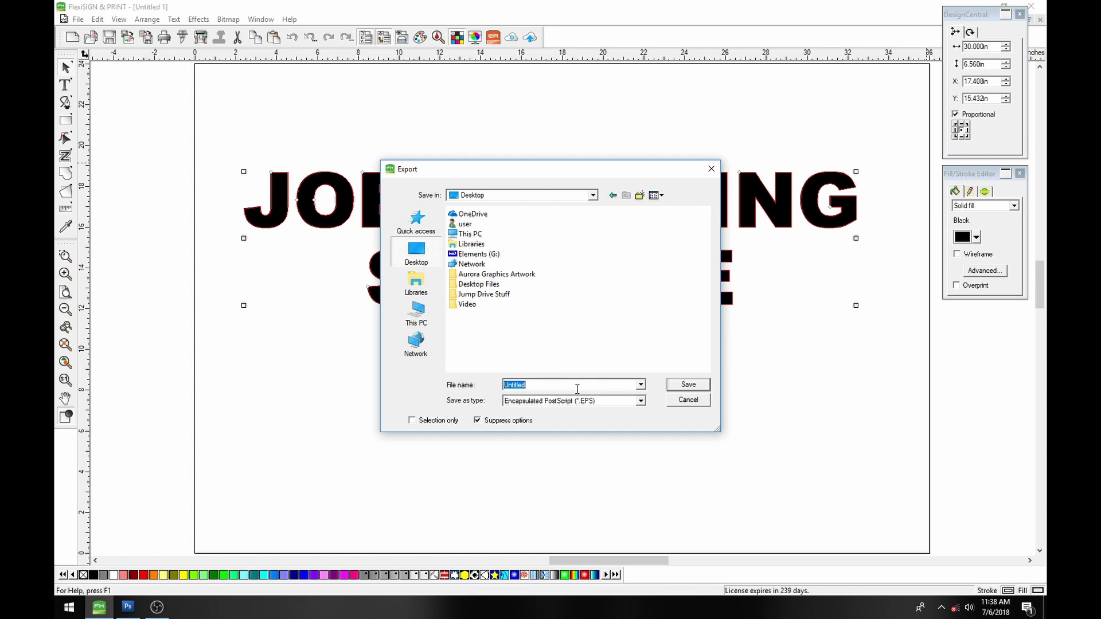
text(JOES TOWING)
key(Return)
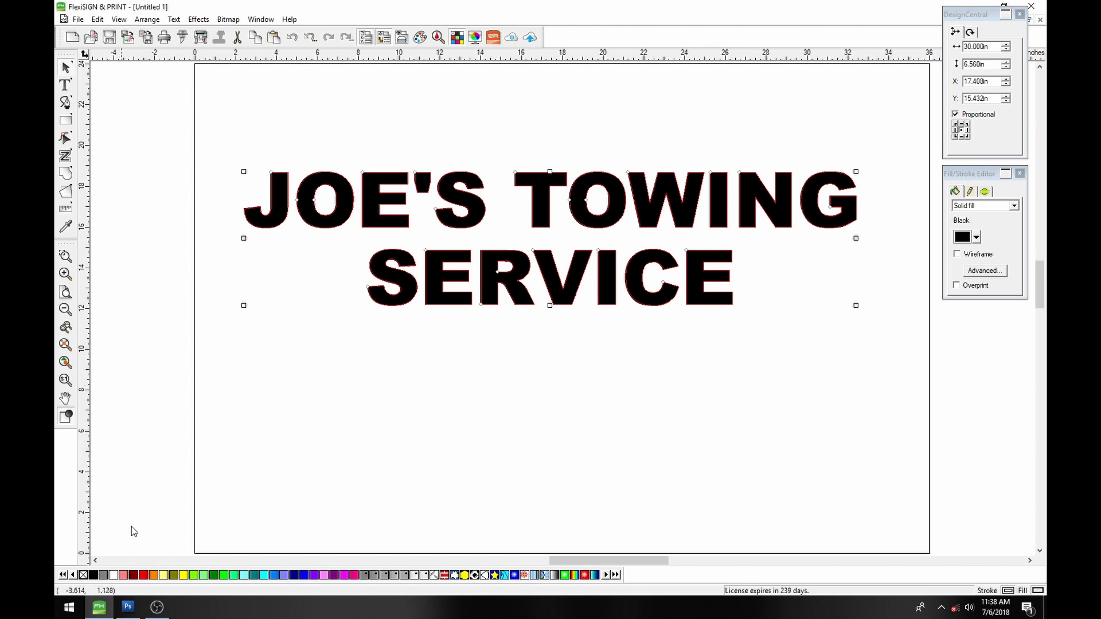
Switch to Photoshop and open the JOES TOWING file from the desktop, rasterized at 150 pixels/inch in RGB Color
click(128, 613)
click(73, 21)
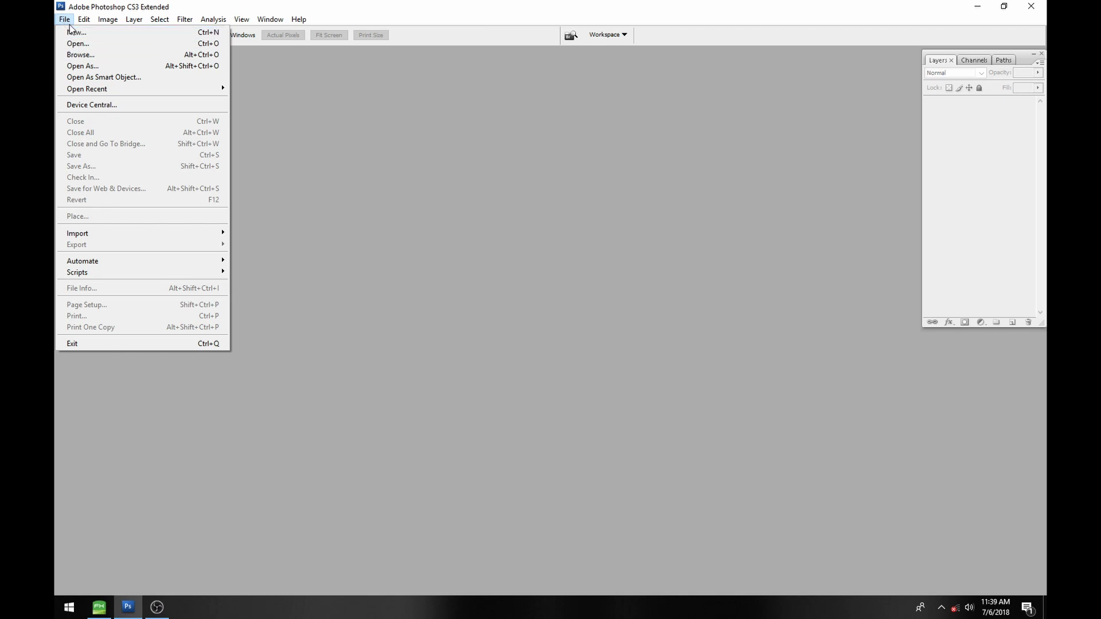
click(78, 43)
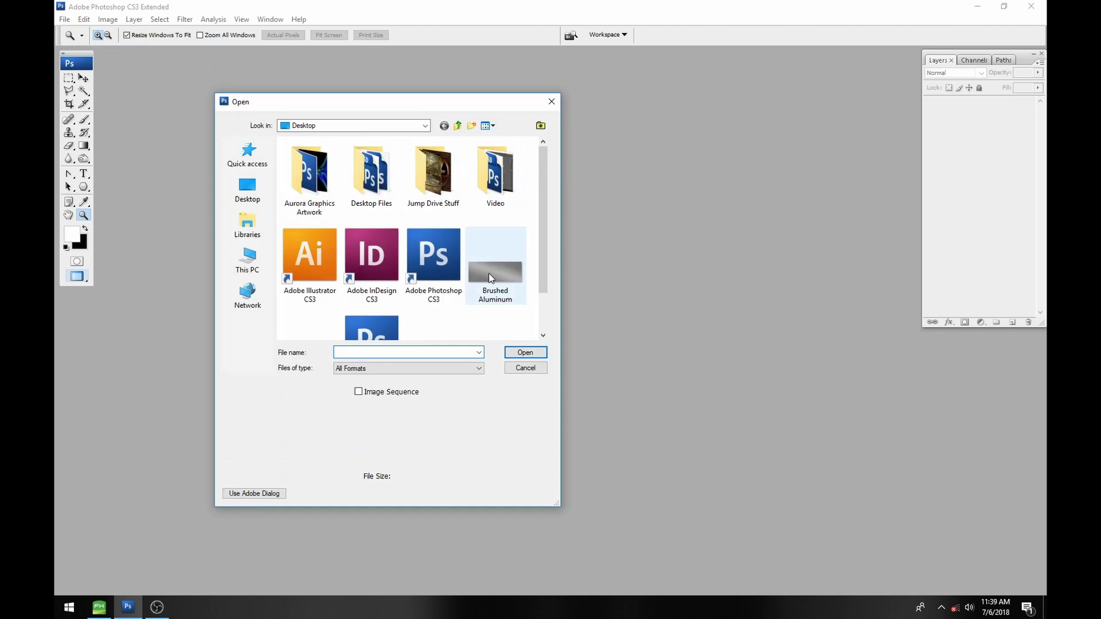
scroll(496, 252, down, 1)
click(377, 302)
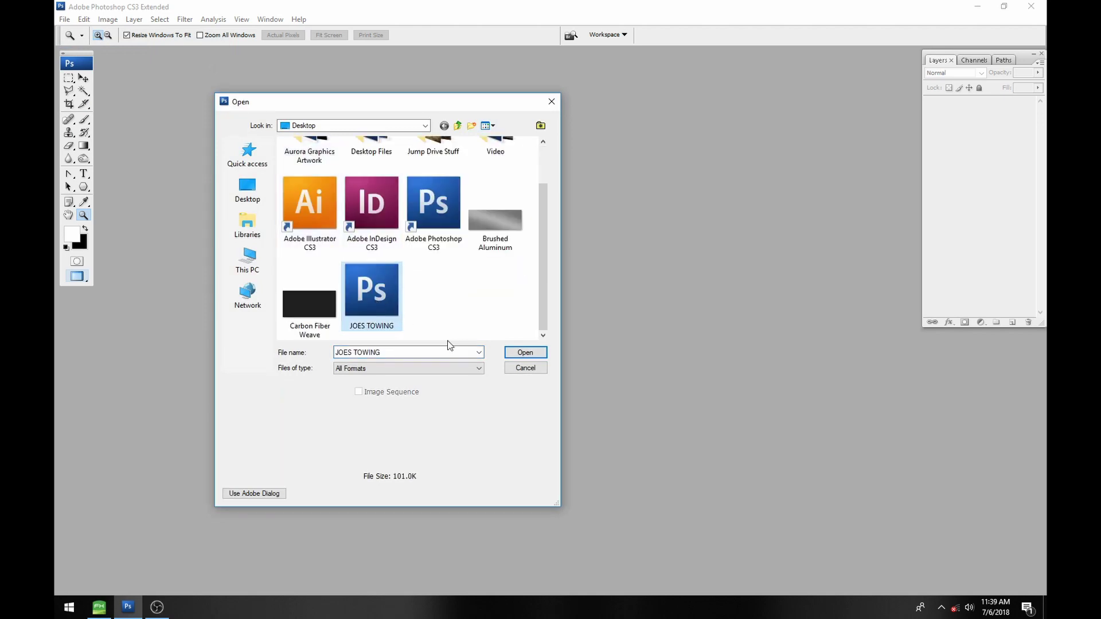
click(524, 353)
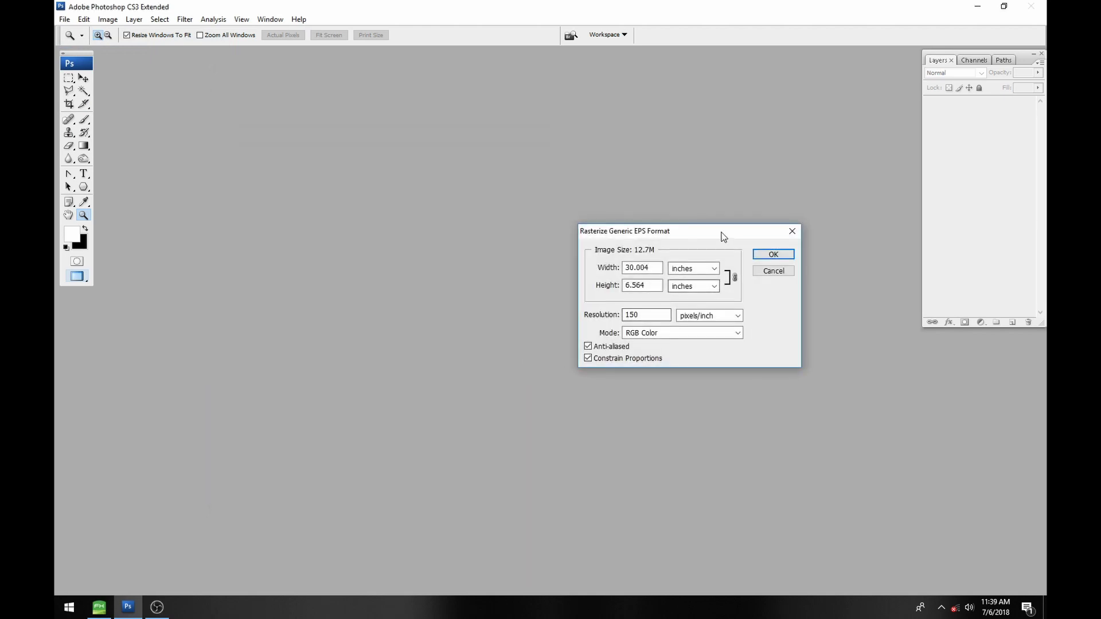
drag(724, 232, 519, 173)
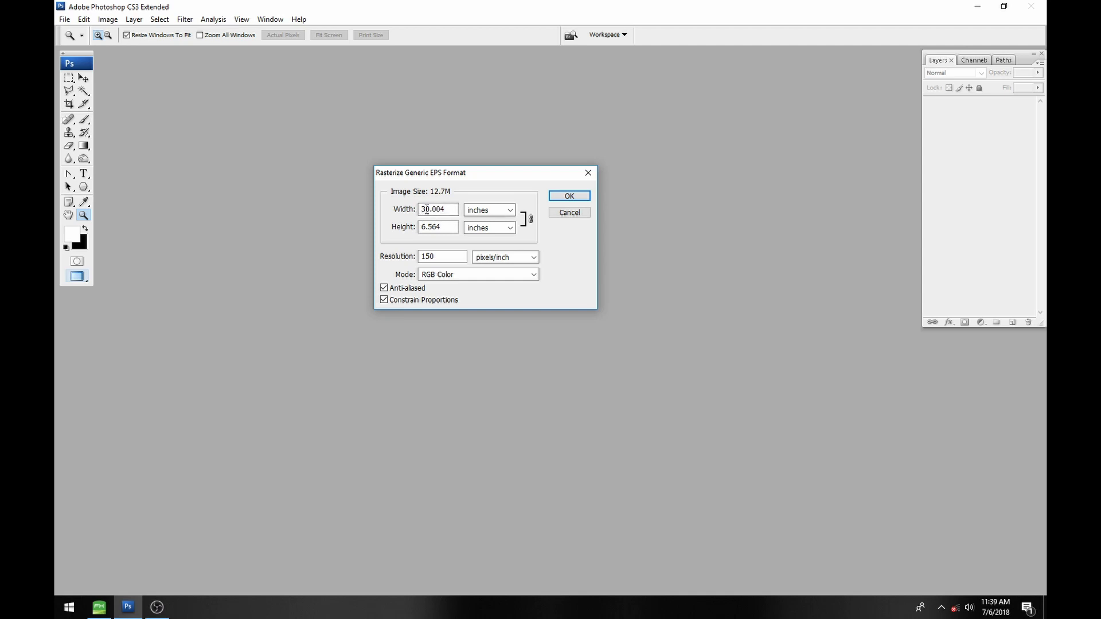
drag(441, 258, 408, 262)
click(578, 199)
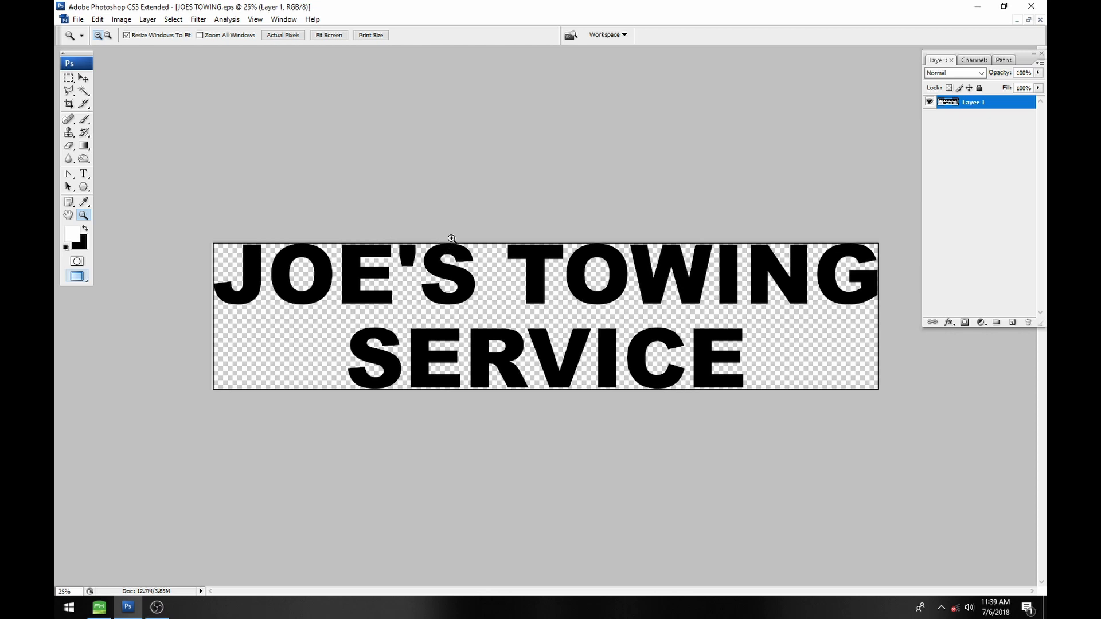
Enlarge the canvas in width and height around the centred lettering to leave a transparent margin on all sides
click(98, 20)
mouse_move(122, 22)
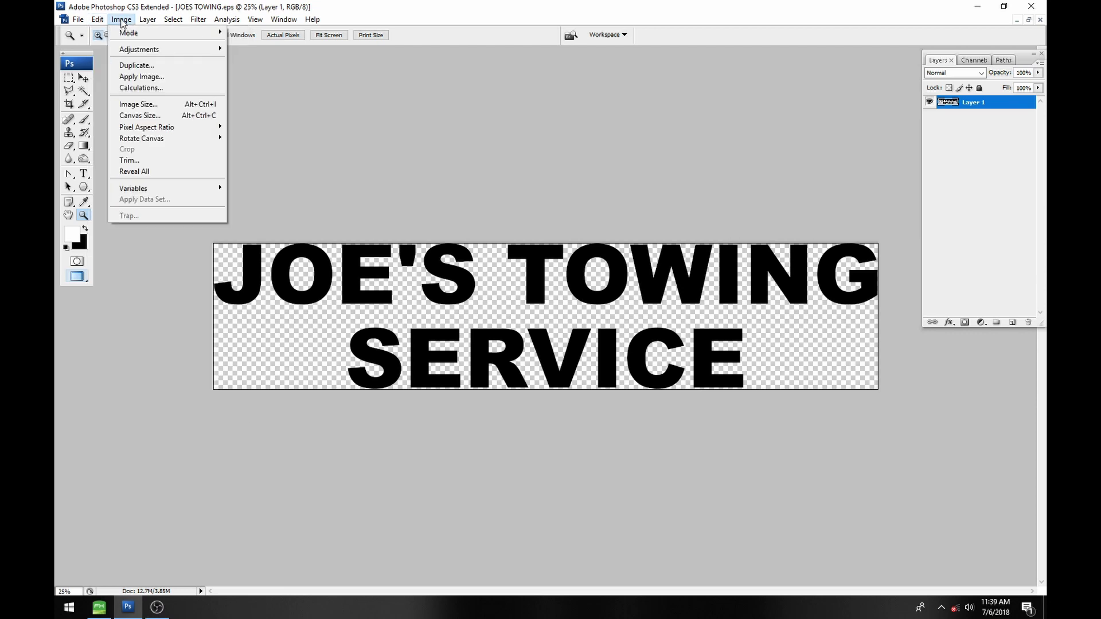
click(140, 115)
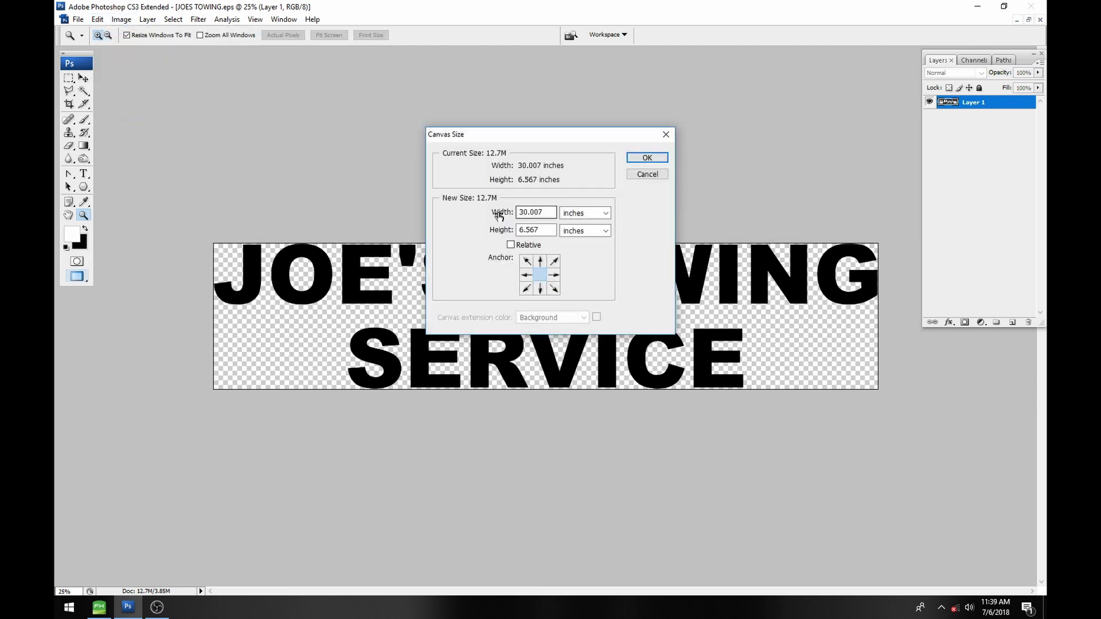
mouse_move(510, 214)
mouse_down()
mouse_move(504, 231)
mouse_move(515, 231)
mouse_up()
click(647, 158)
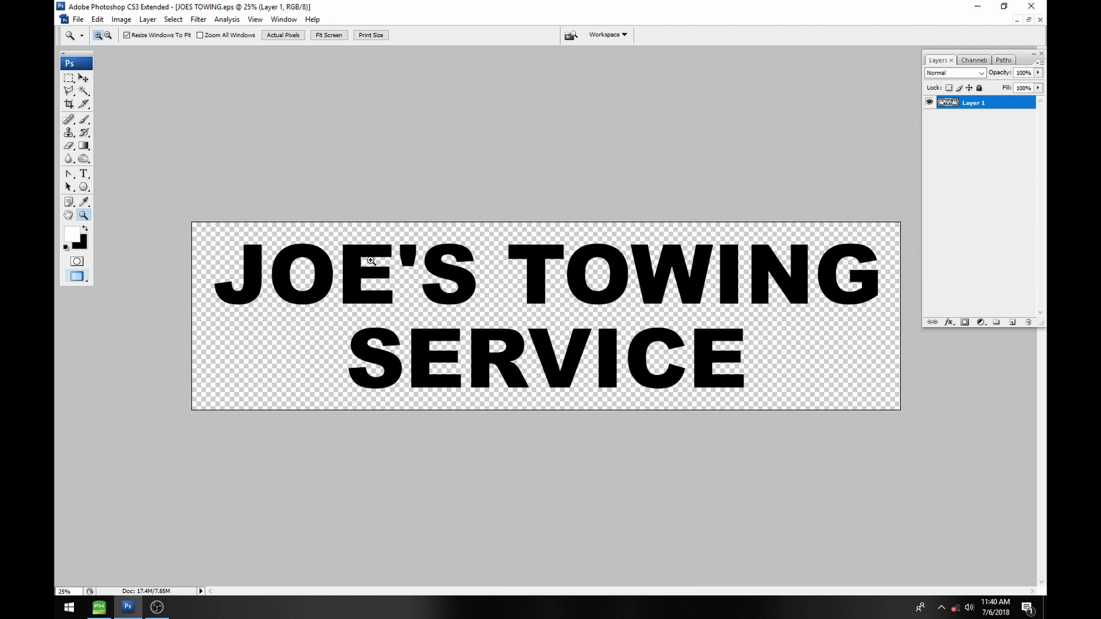
Put the lettering document in a floating window and enlarge the window to fit the whole canvas
key(v)
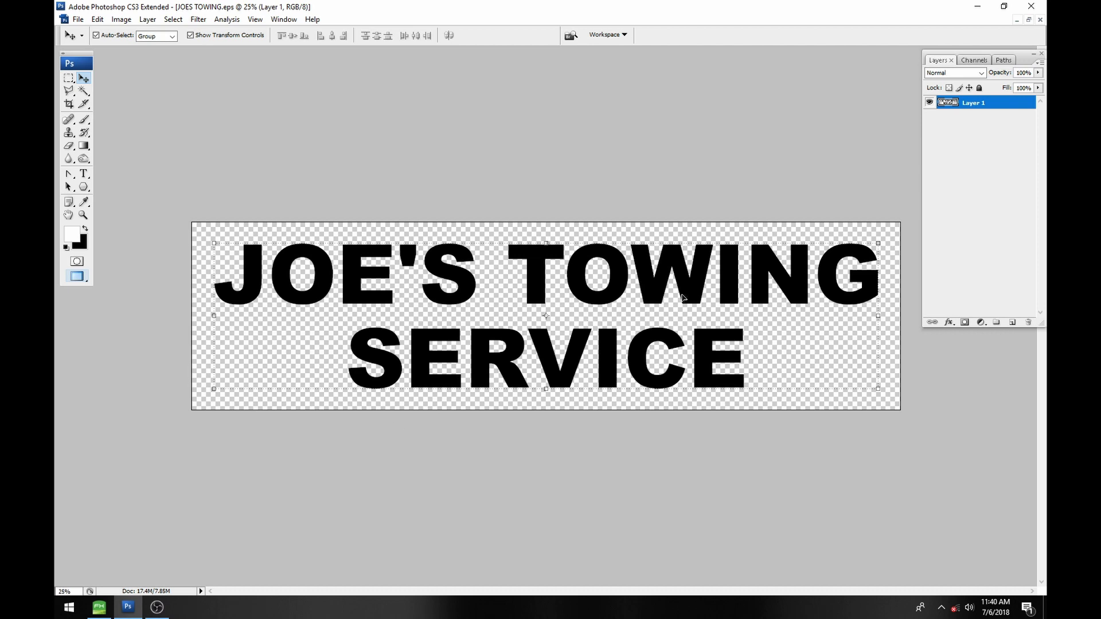
key(f)
key(f)
key(f)
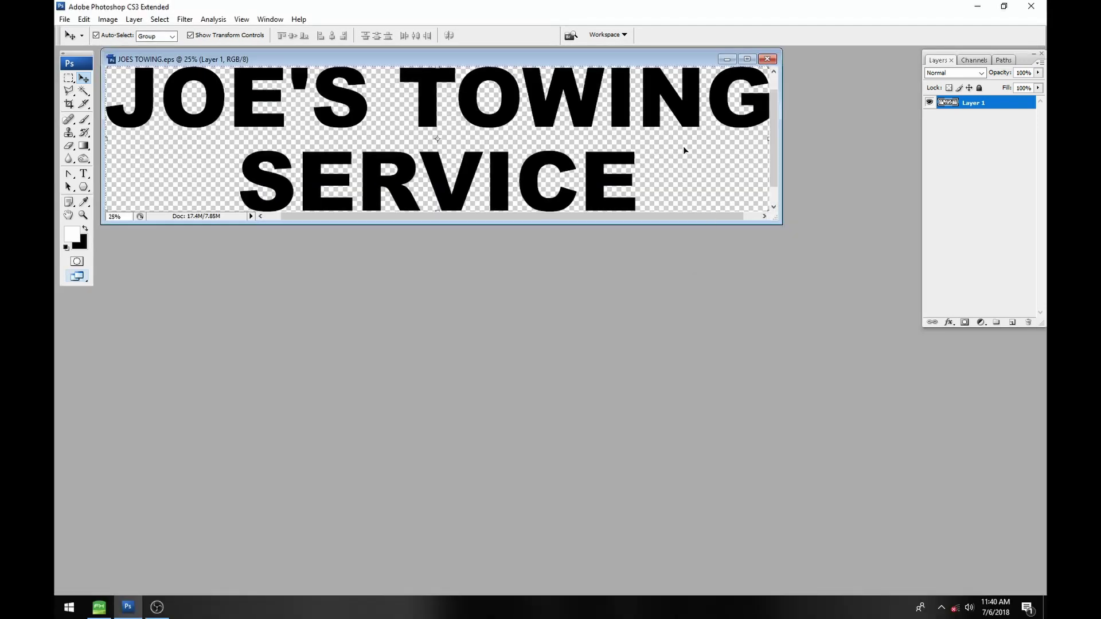
drag(781, 220, 898, 347)
Open the Brushed Aluminum image from the desktop in Photoshop
click(127, 607)
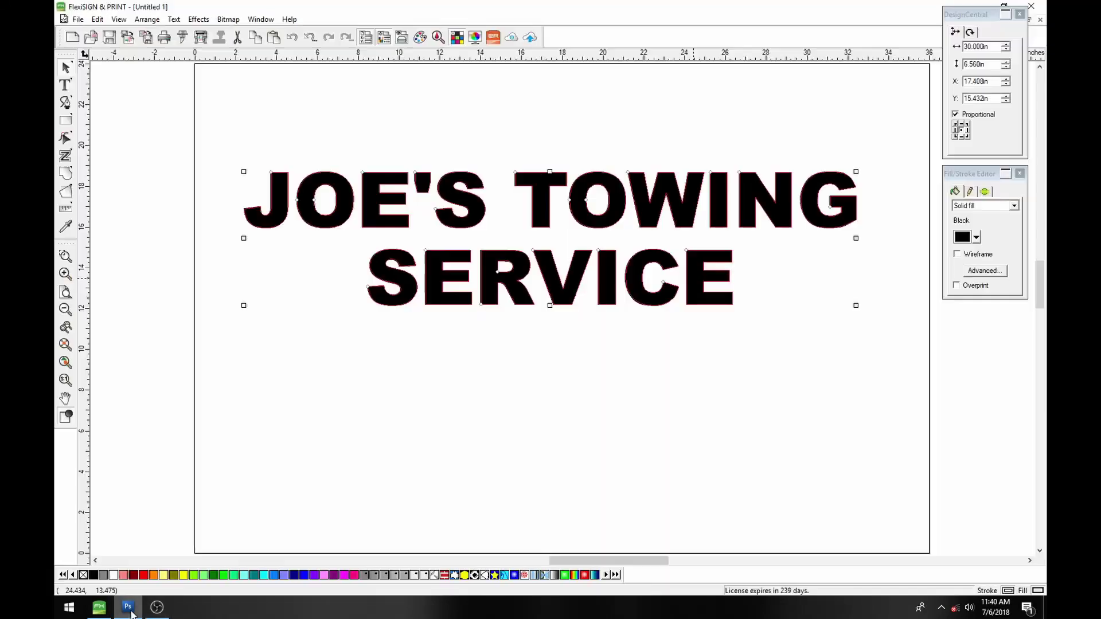
click(100, 607)
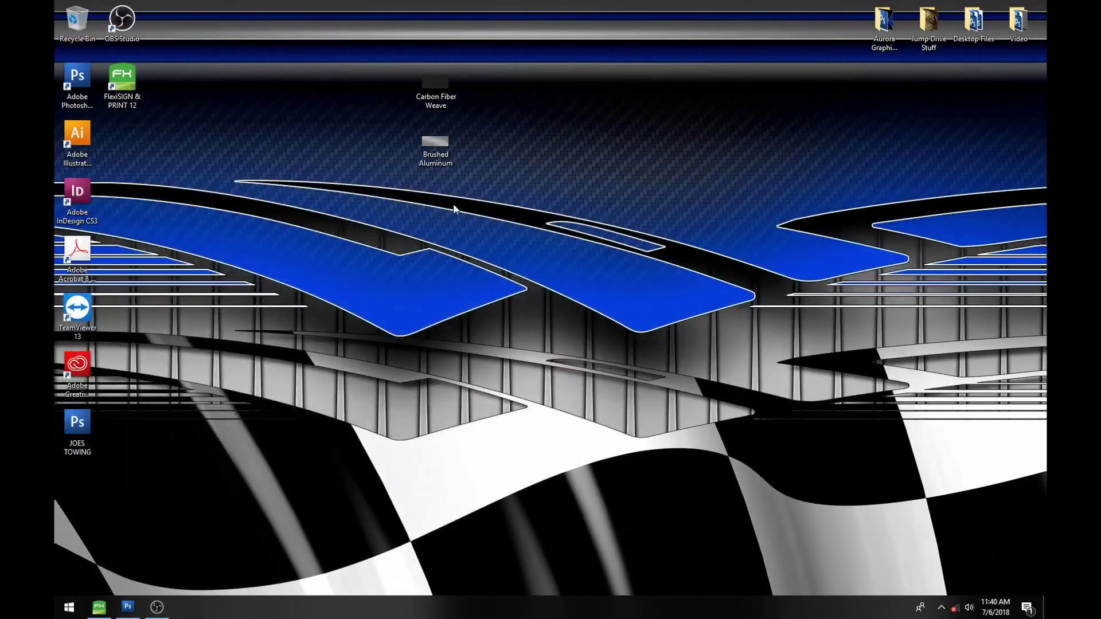
mouse_move(434, 143)
mouse_down()
mouse_move(476, 149)
mouse_move(251, 425)
mouse_move(155, 590)
mouse_move(124, 607)
mouse_move(263, 571)
mouse_move(370, 366)
mouse_up()
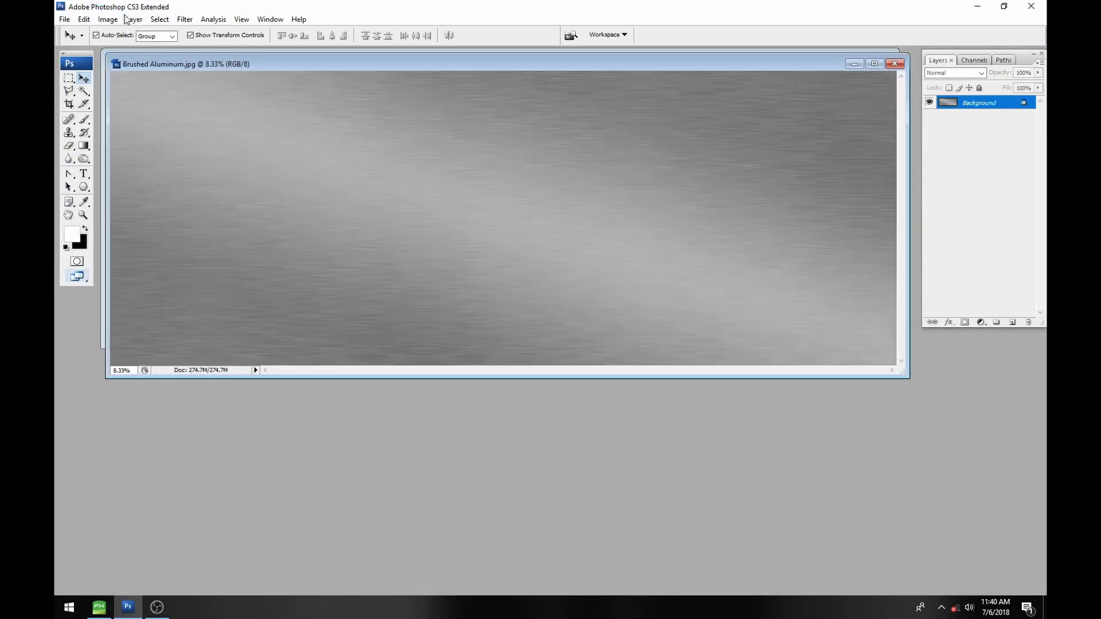
Copy the entire Brushed Aluminum image and close its document
click(159, 19)
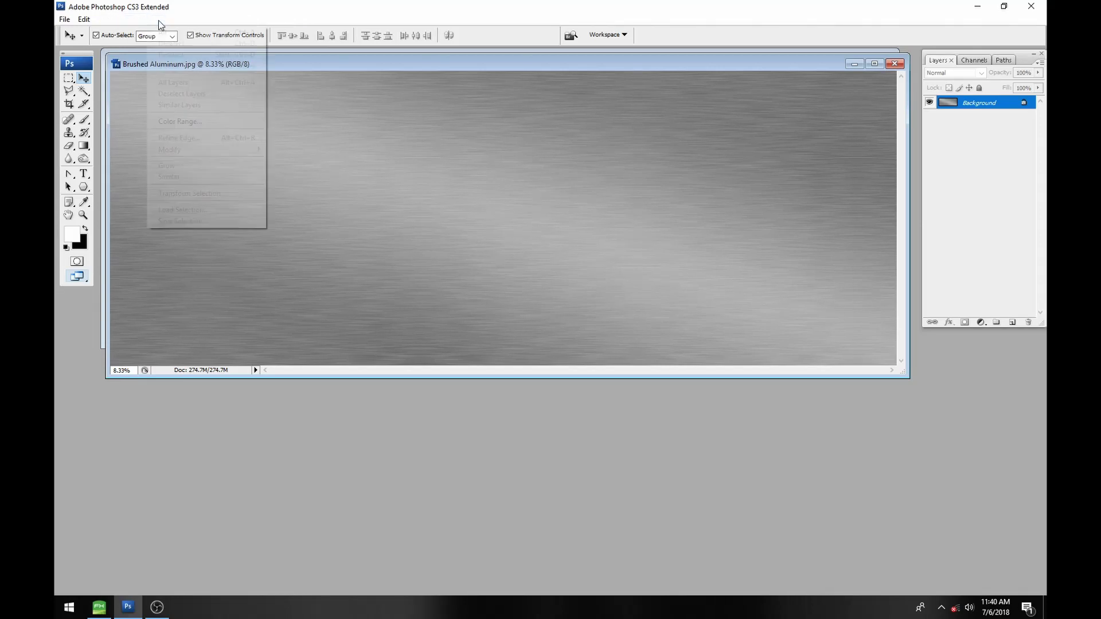
click(166, 33)
click(84, 19)
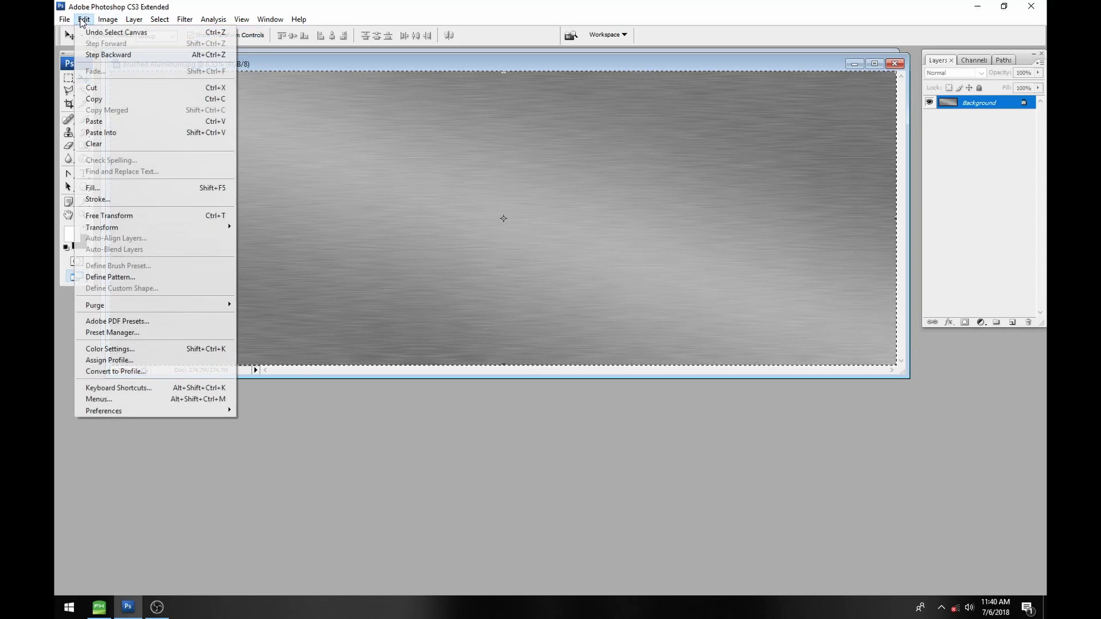
click(100, 101)
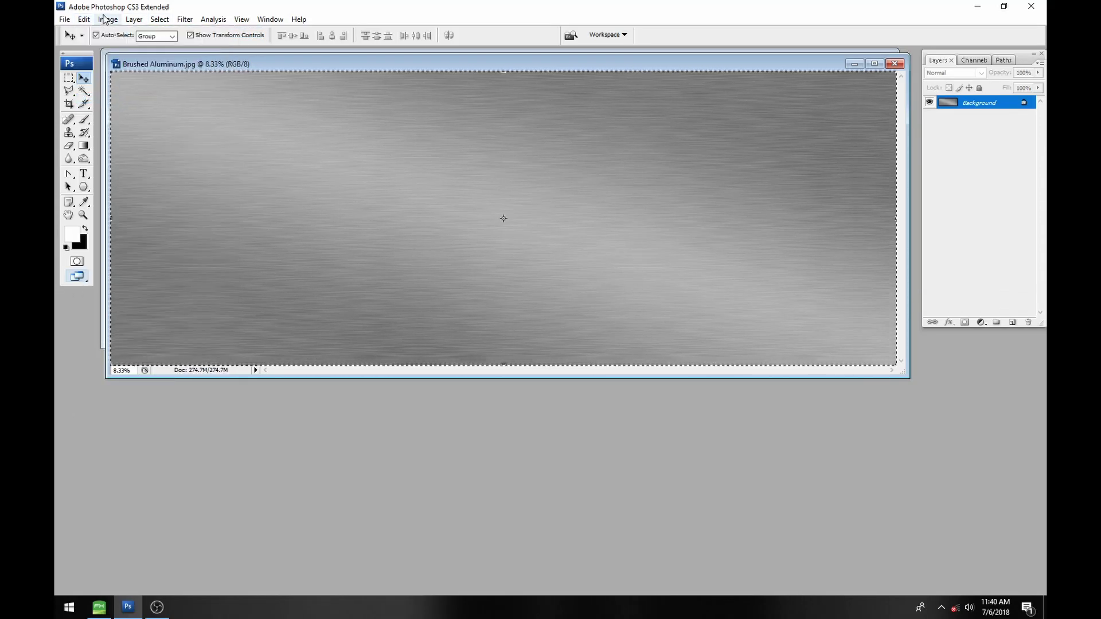
click(64, 19)
click(105, 122)
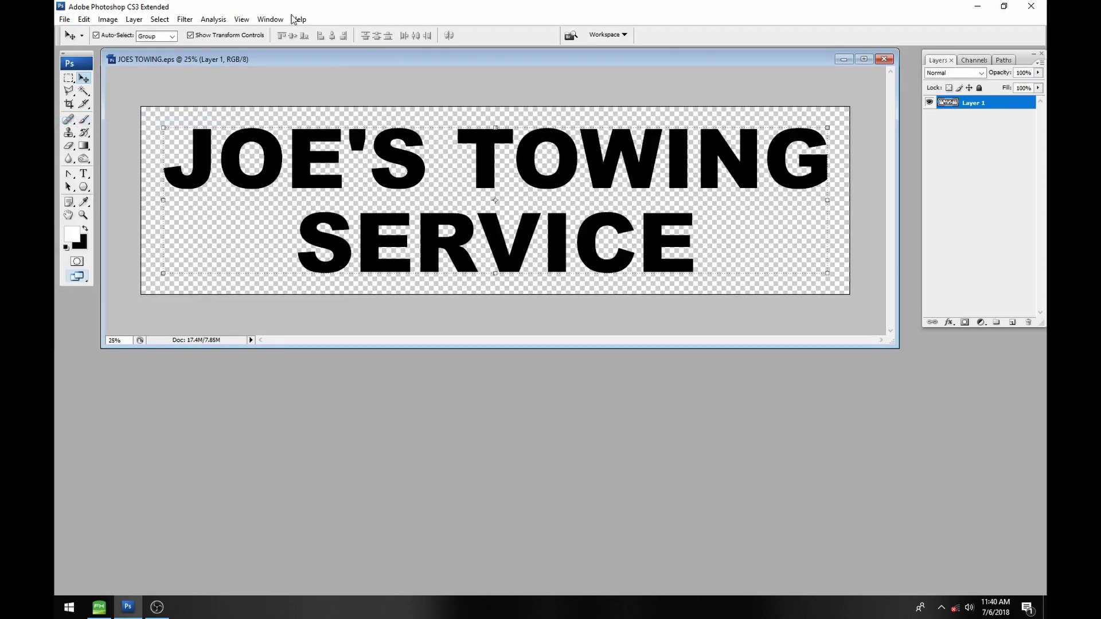
Paste the aluminum texture into the lettering document, scale it to 33.9% and position it over the whole canvas
drag(346, 70, 347, 103)
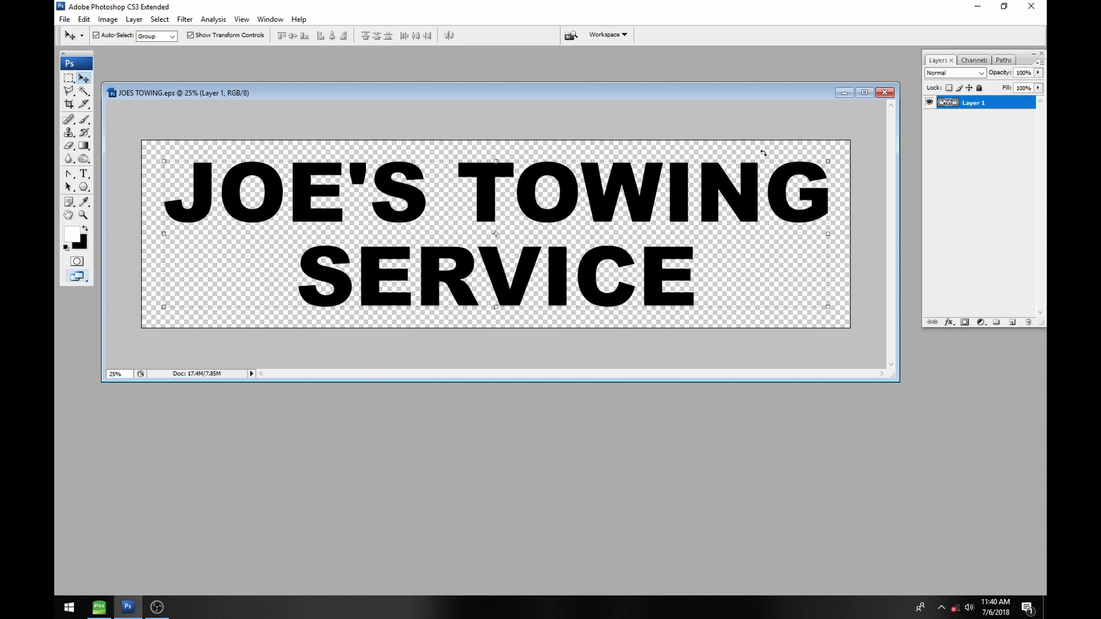
key(ctrl+v)
scroll(347, 216, down, 4)
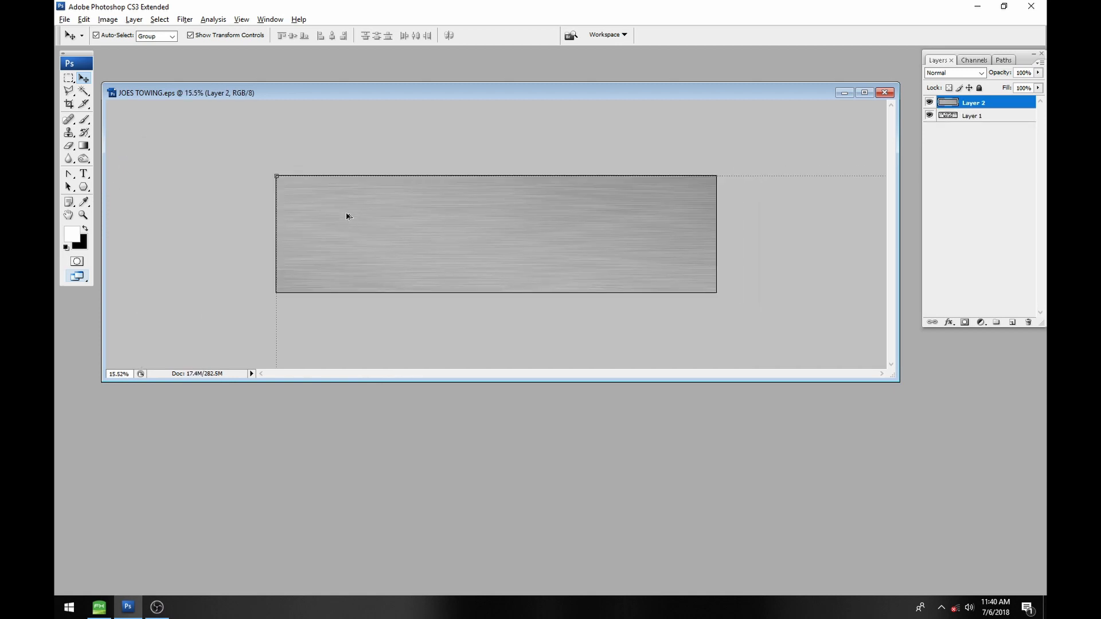
scroll(415, 227, down, 1)
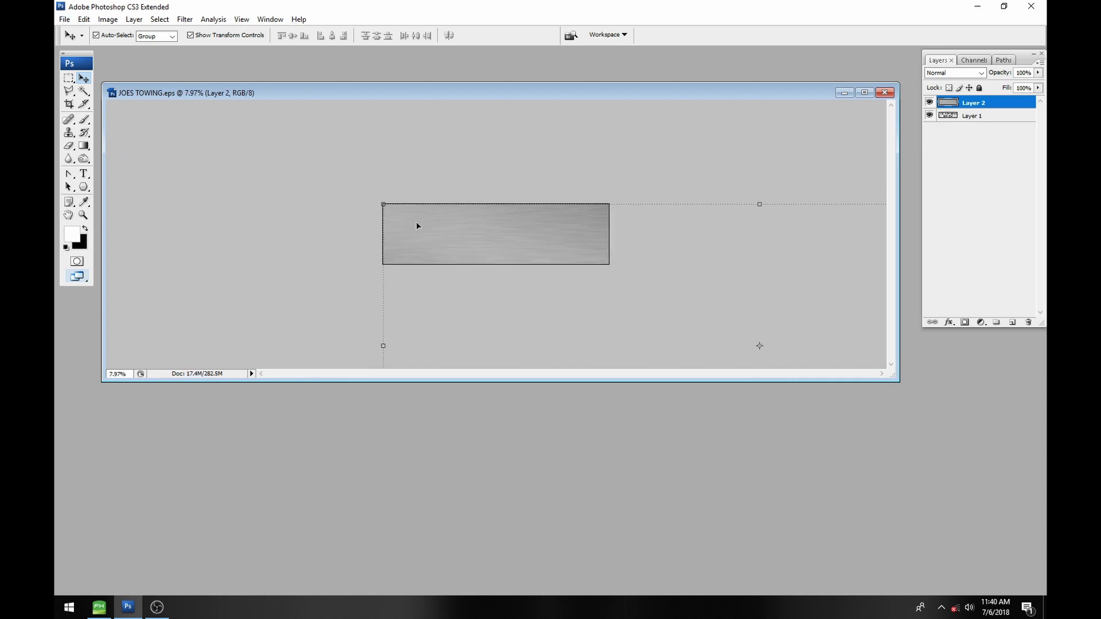
click(384, 205)
mouse_move(384, 205)
mouse_down()
mouse_move(693, 321)
mouse_move(308, 177)
mouse_move(382, 186)
mouse_up()
drag(528, 219, 520, 211)
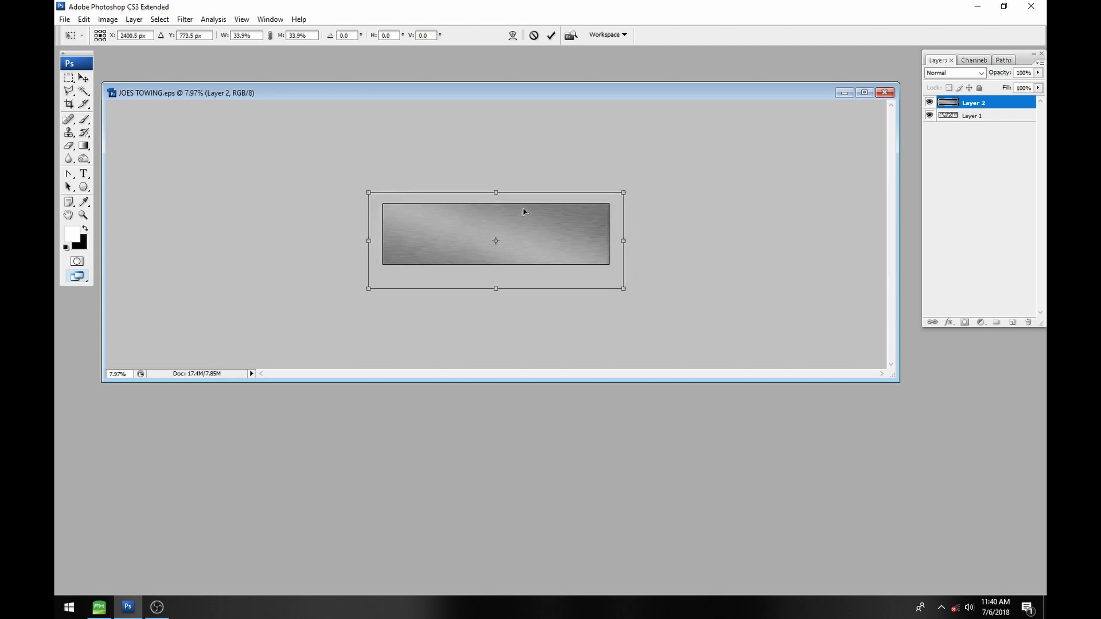
click(551, 36)
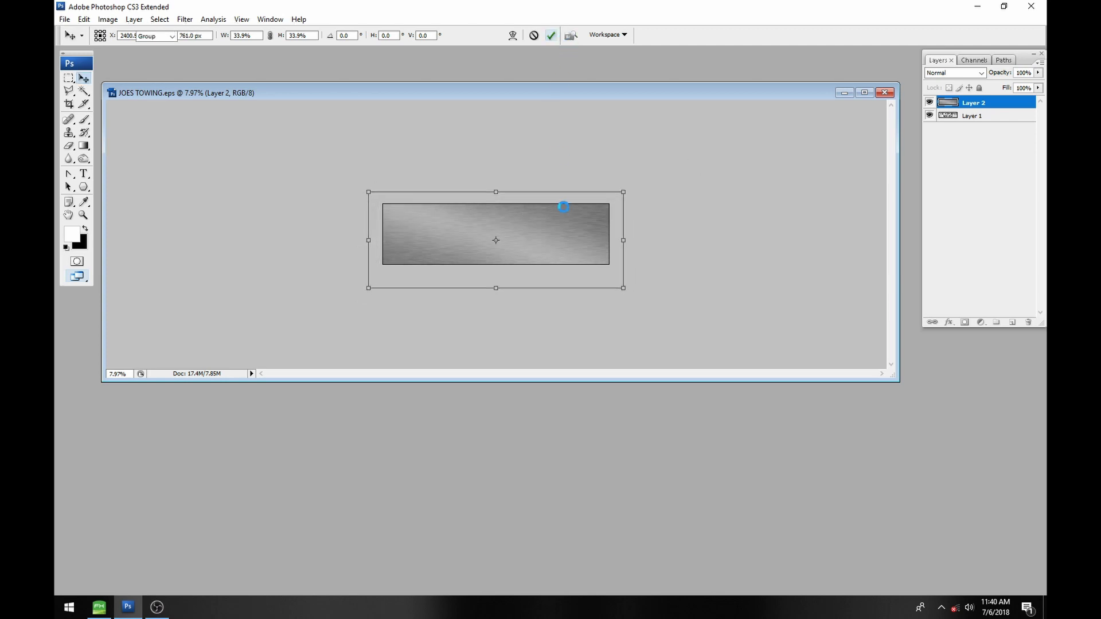
Load the lettering layer's outline as a selection and mask the brushed aluminum layer with it
click(83, 215)
click(492, 237)
click(253, 142)
click(253, 143)
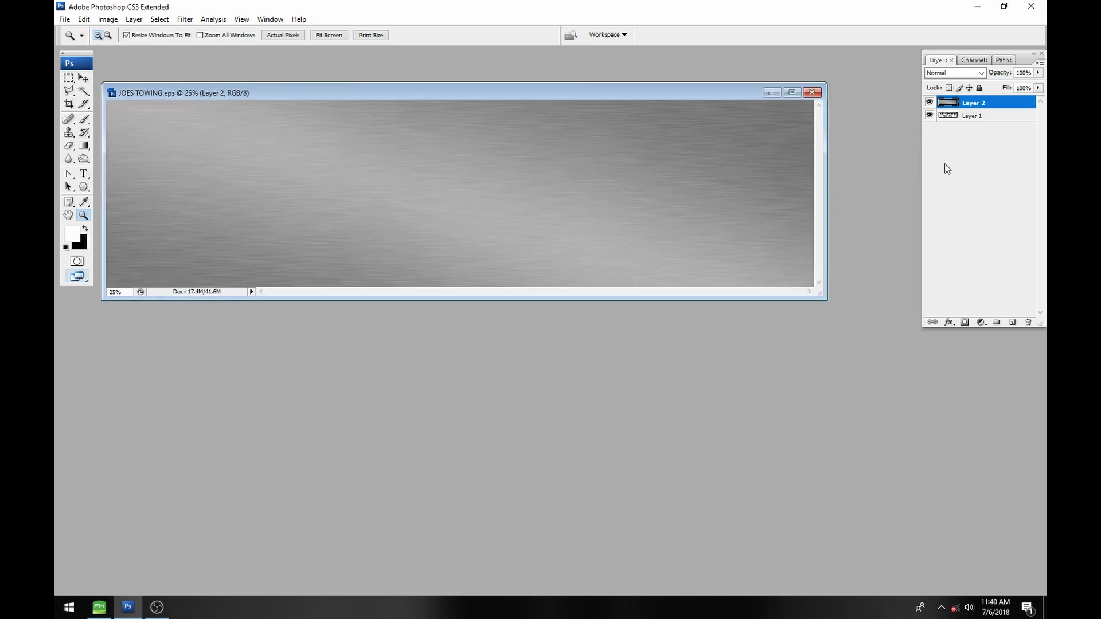
ctrl+click(947, 117)
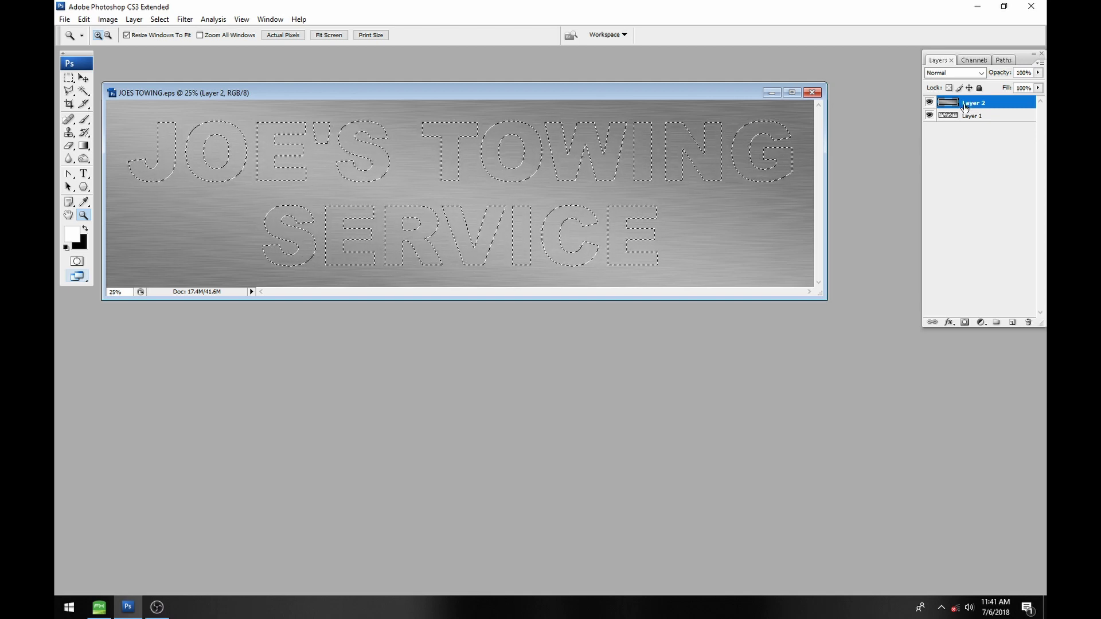
click(965, 322)
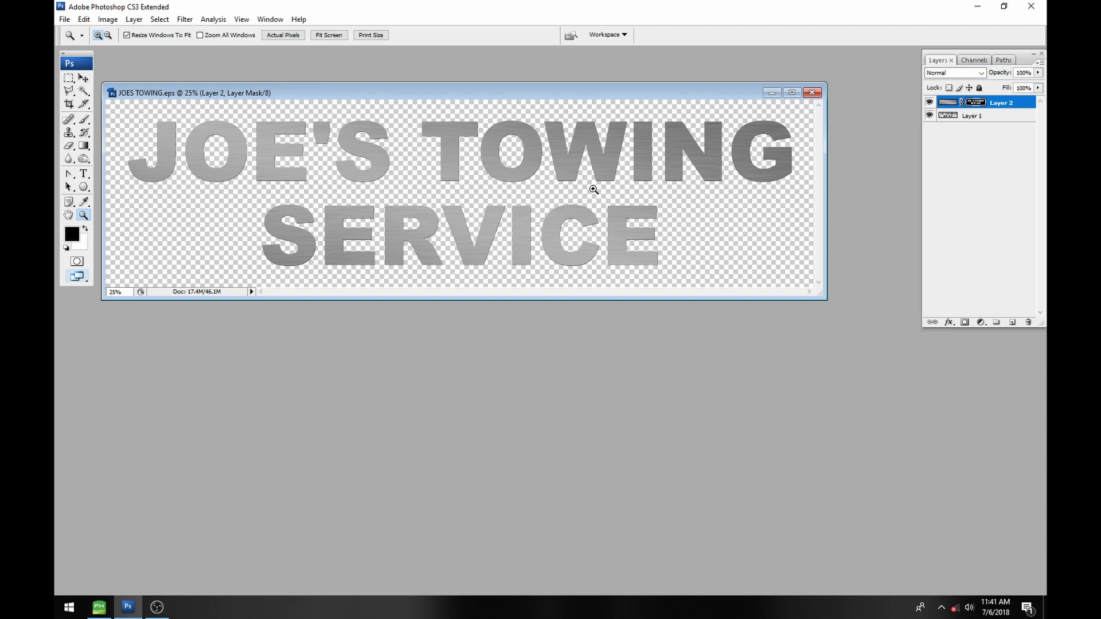
click(929, 117)
click(930, 117)
double_click(950, 106)
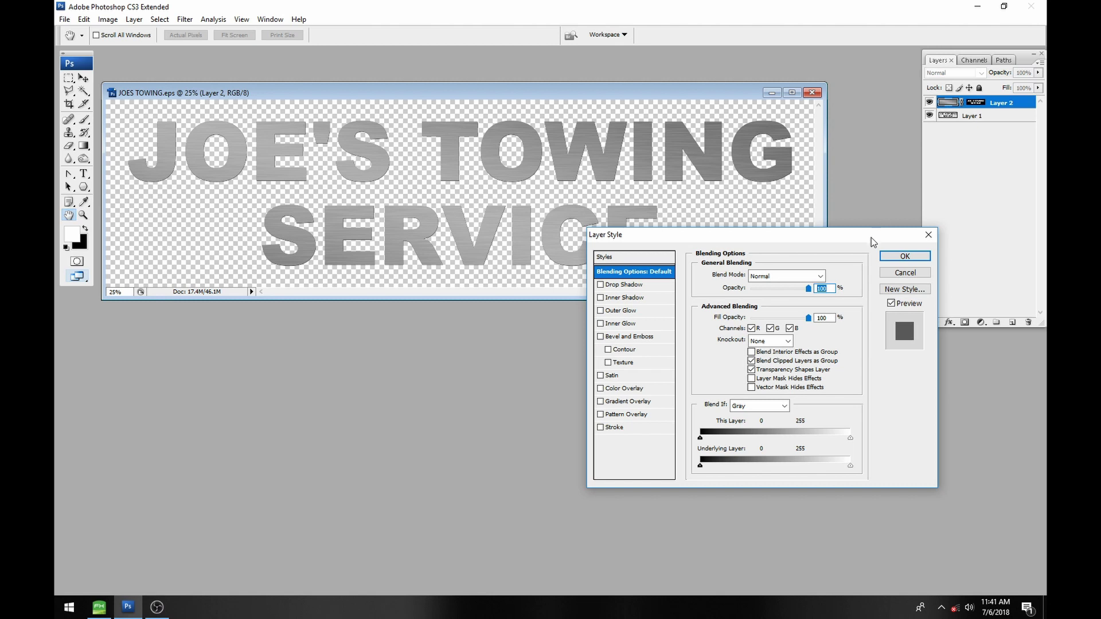
drag(869, 237, 820, 262)
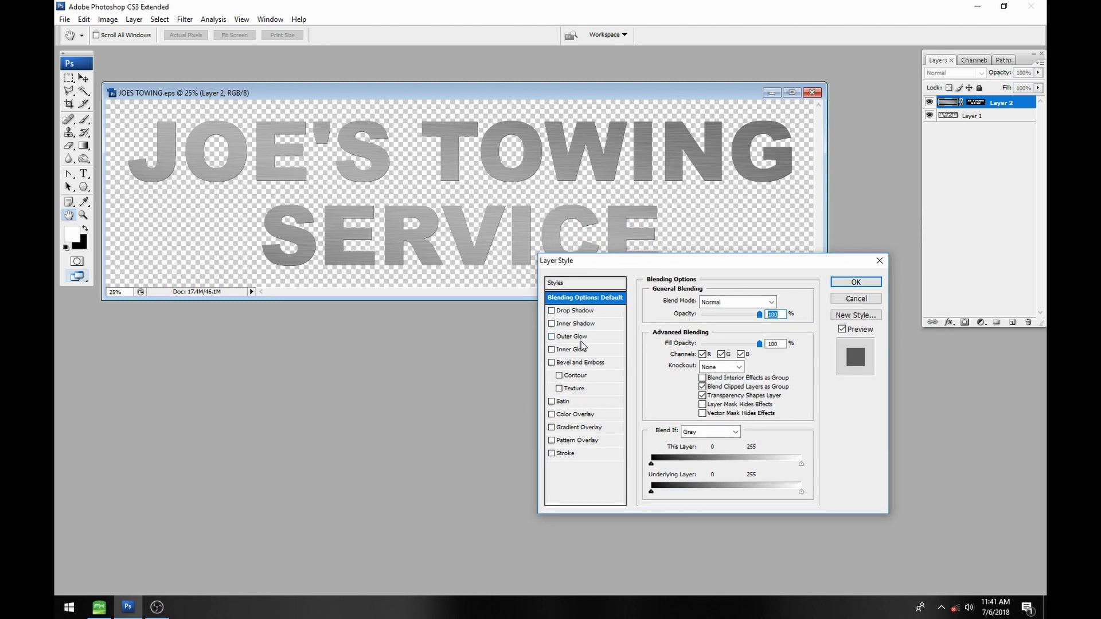
click(579, 364)
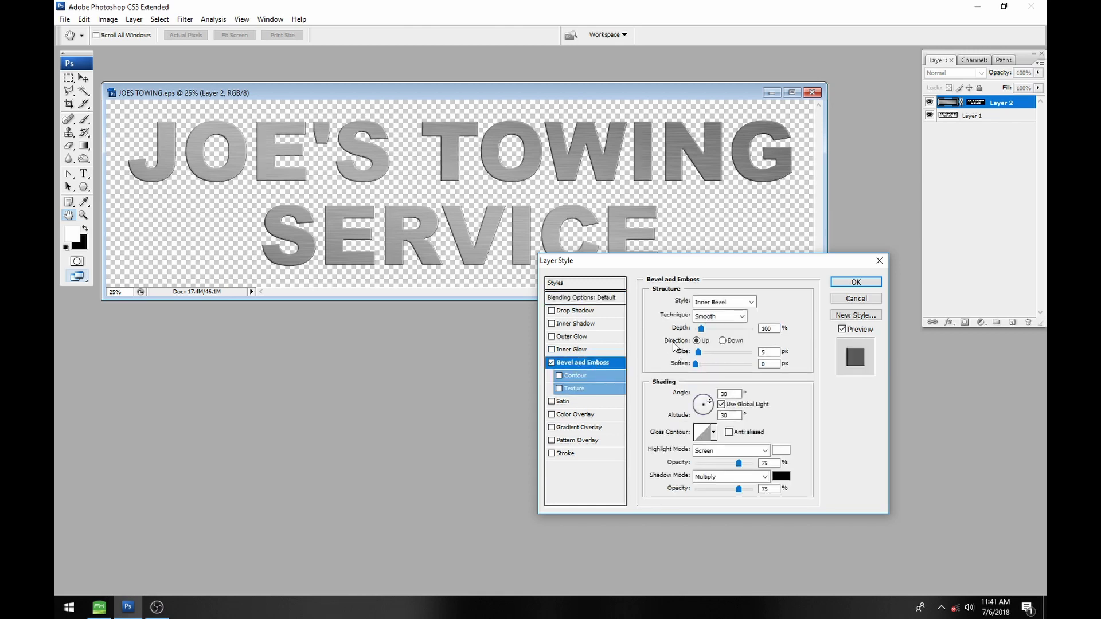
key(Escape)
Leave the layer style settings, maximize the lettering document and enlarge the TOW letters to 100%
key(z)
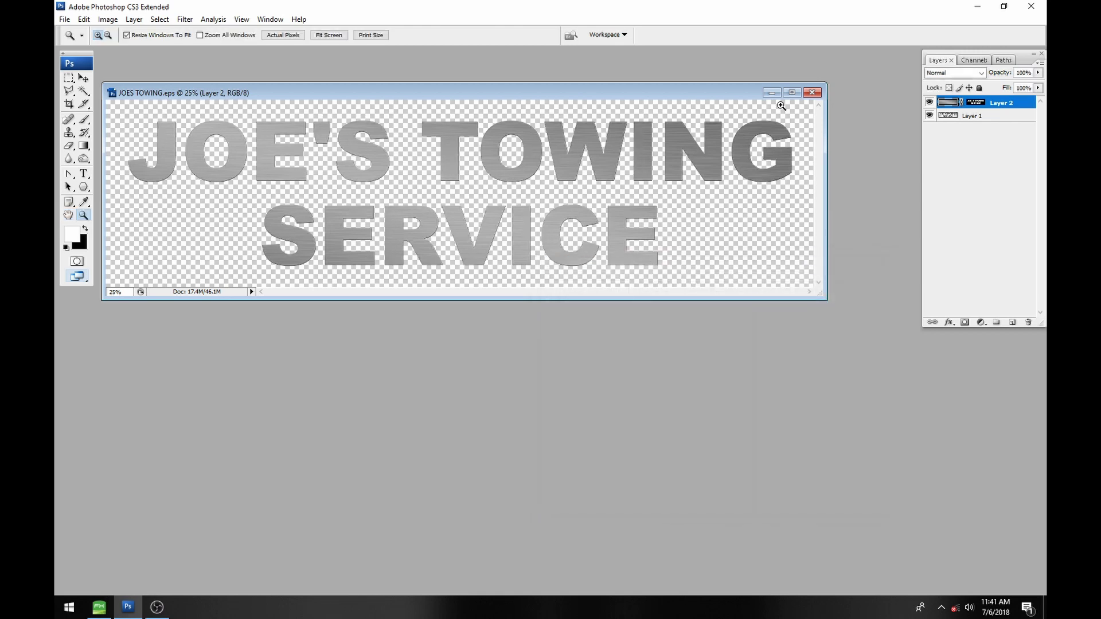
click(792, 92)
click(596, 281)
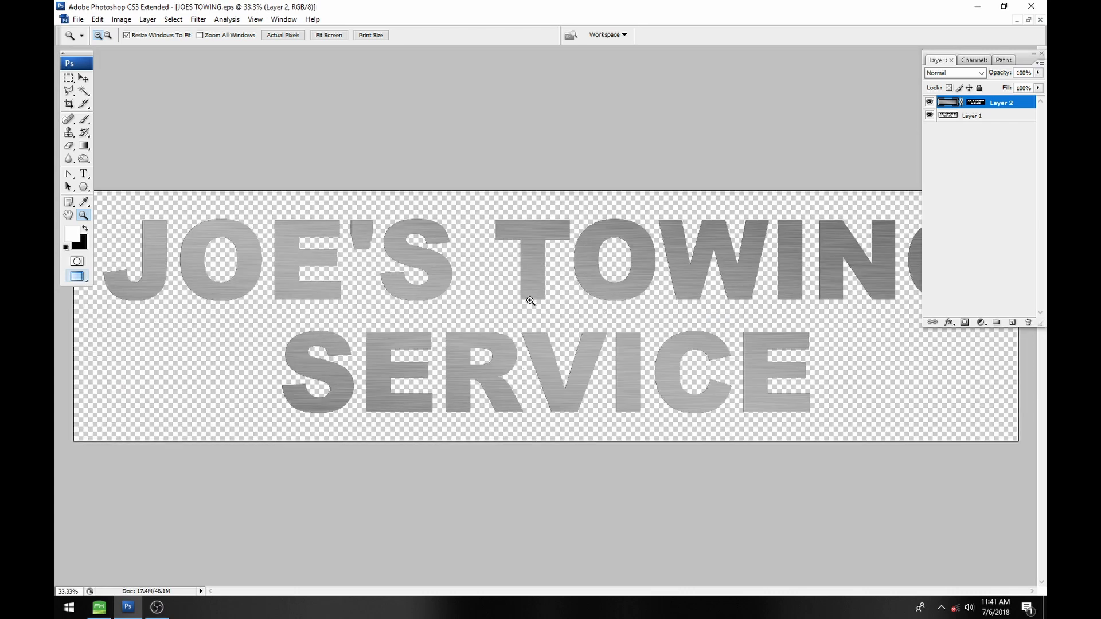
click(547, 286)
click(652, 199)
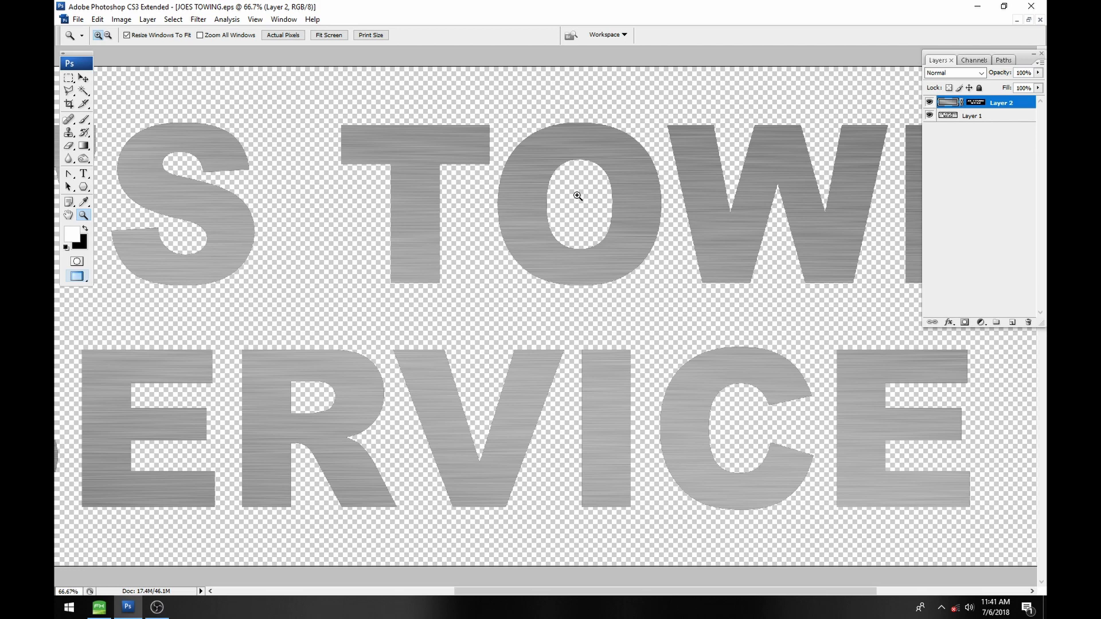
click(589, 180)
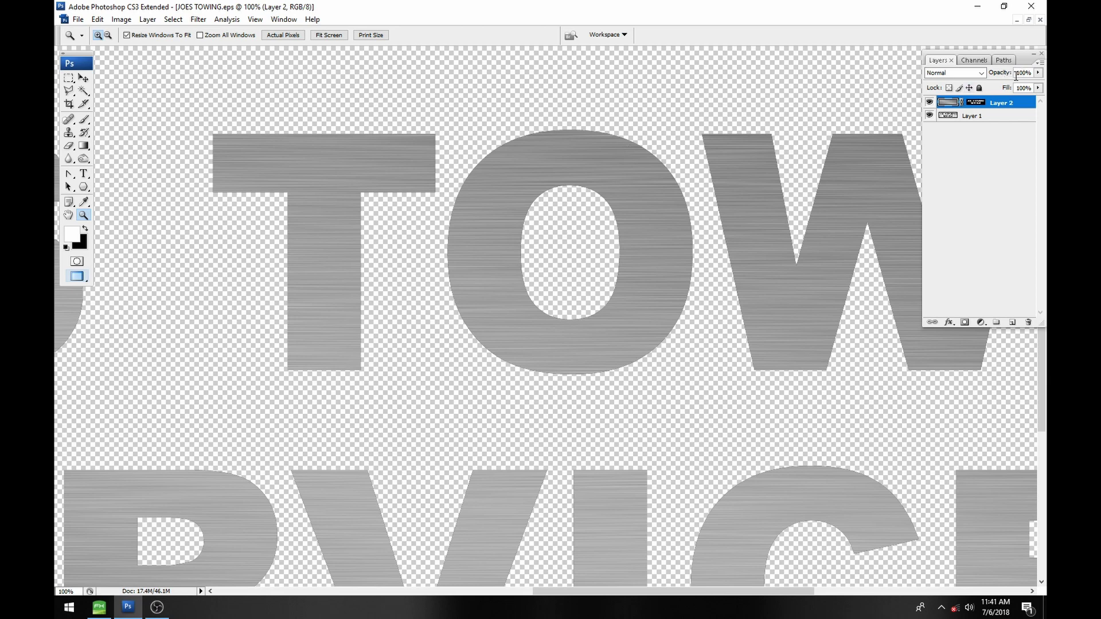
Add an Inner Bevel to the brushed aluminum layer without global light, angle 120°, increased depth, size 13 px and soften 1 px
double_click(950, 103)
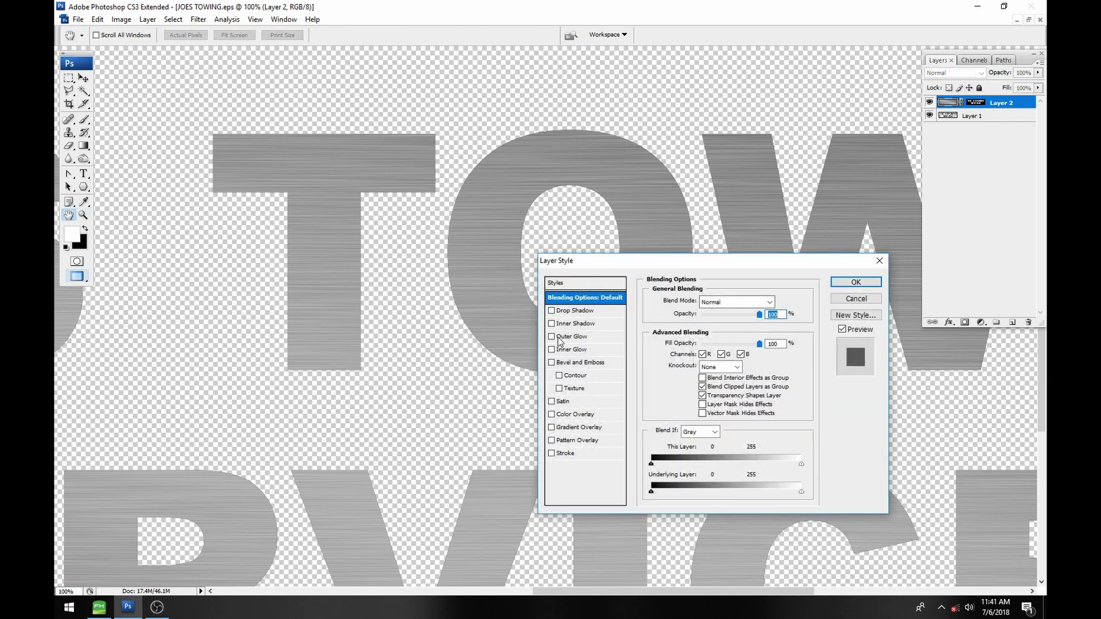
click(582, 364)
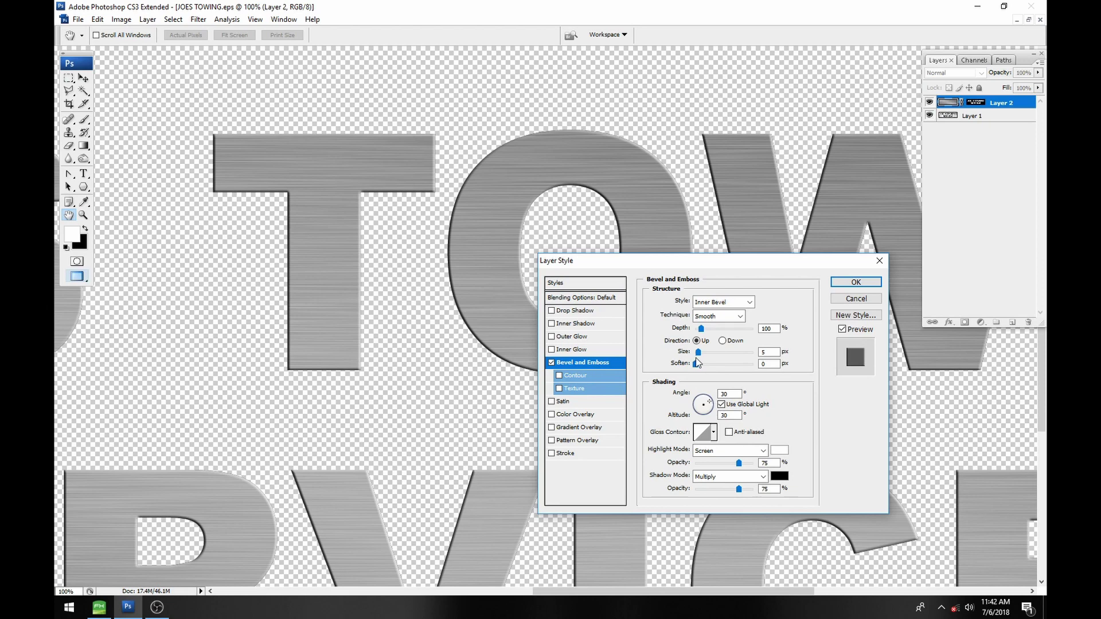
click(749, 408)
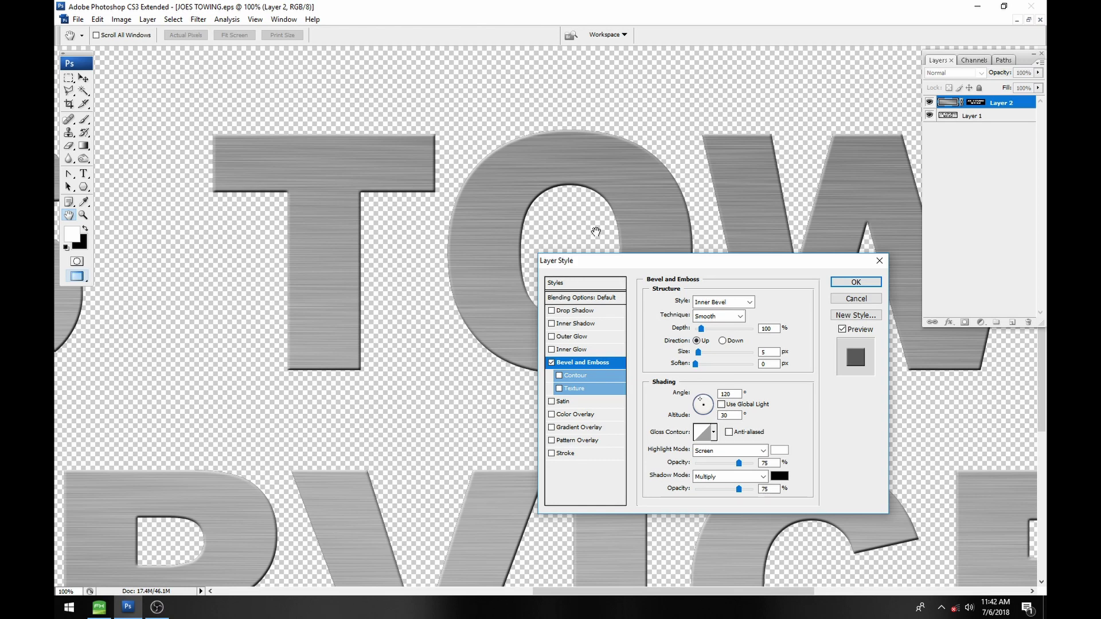
mouse_move(701, 329)
mouse_down()
mouse_move(720, 330)
mouse_move(706, 353)
mouse_move(724, 352)
mouse_move(701, 354)
mouse_up()
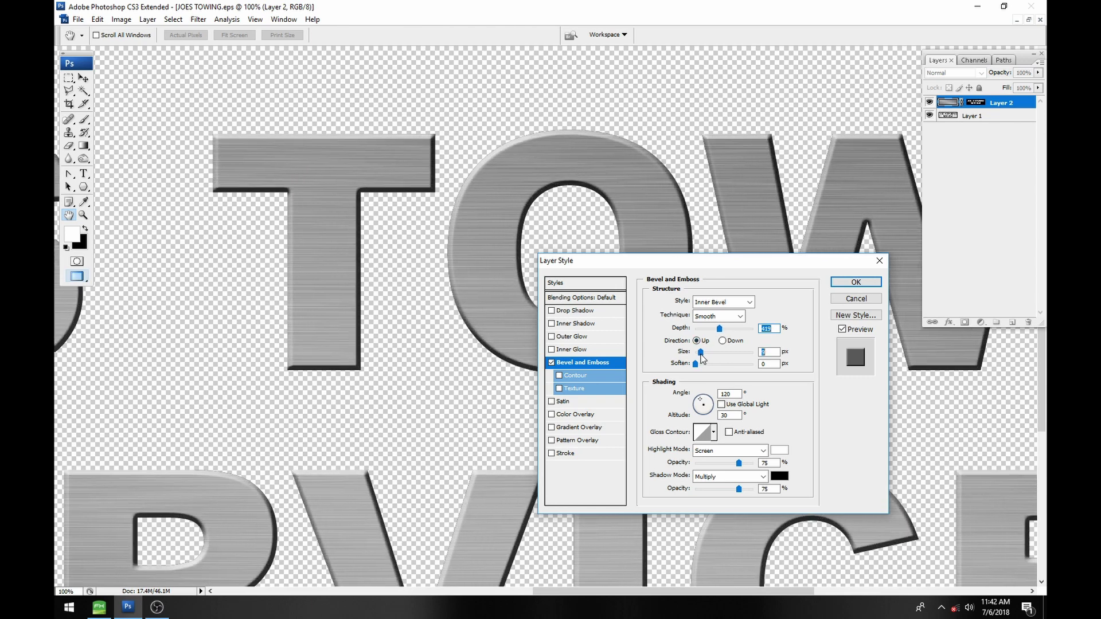
mouse_move(720, 330)
mouse_down()
mouse_move(745, 331)
mouse_move(705, 344)
mouse_move(722, 368)
mouse_move(748, 371)
mouse_up()
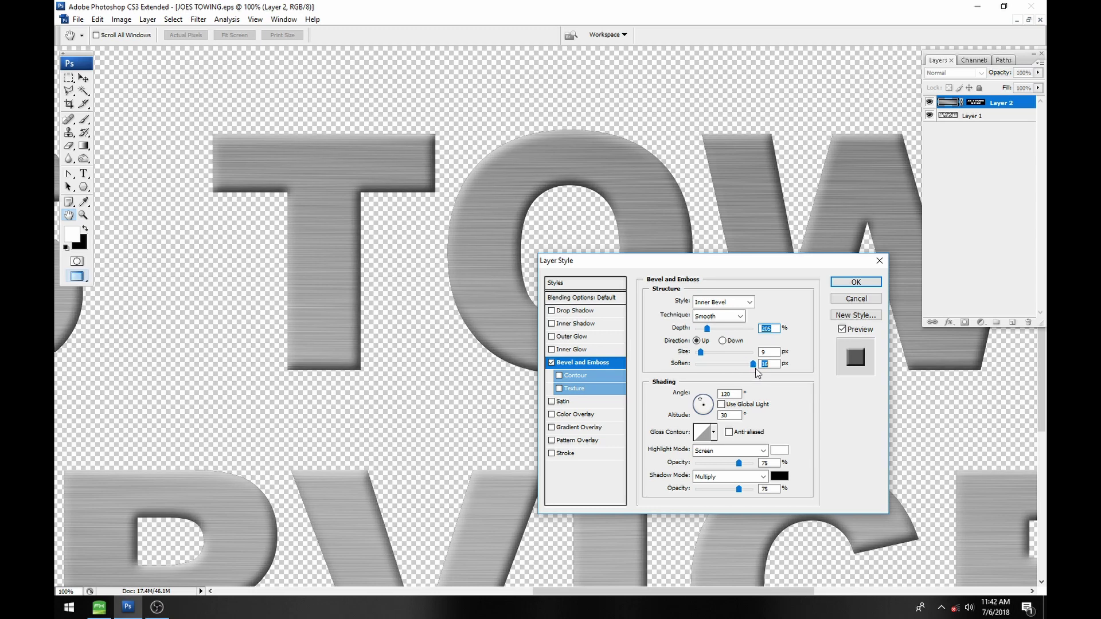
drag(733, 374, 742, 330)
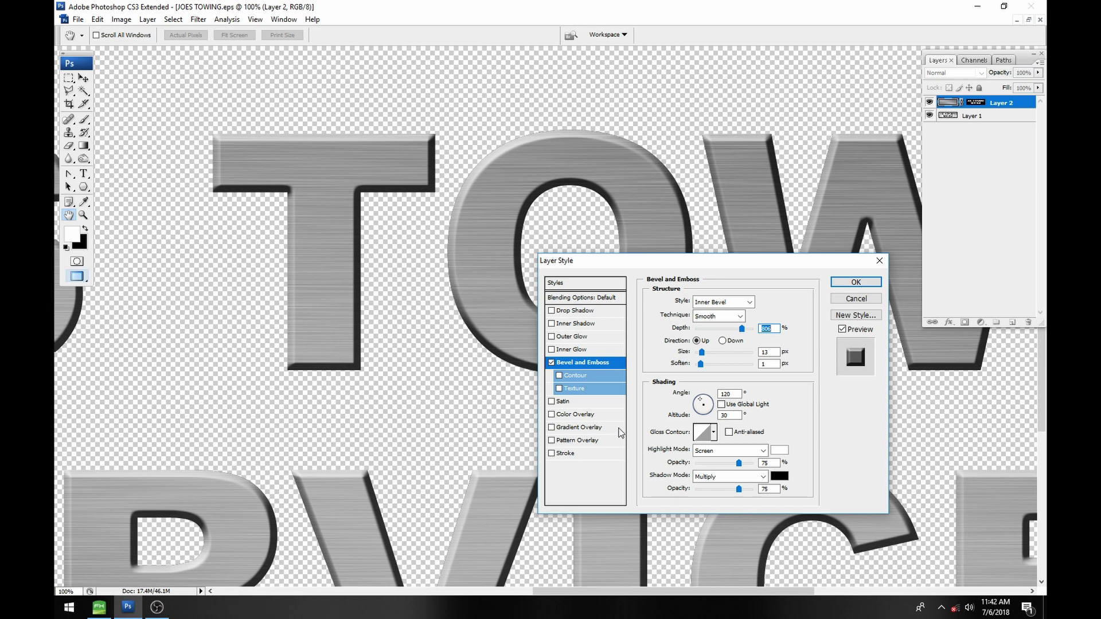
click(855, 282)
Load the outline of the original lettering layer as a selection
key(z)
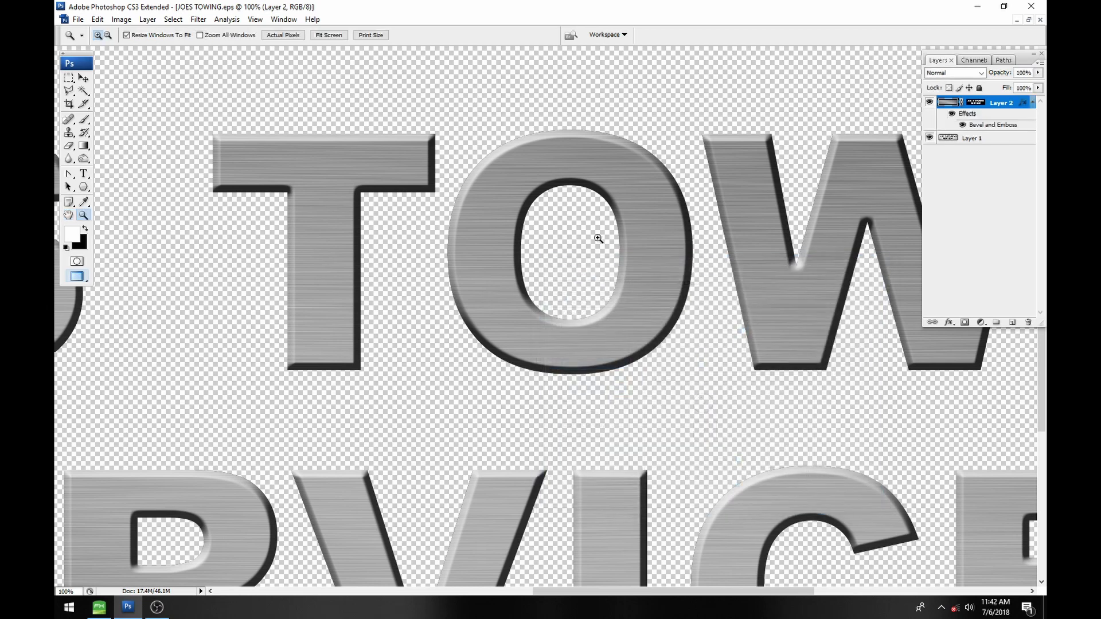
click(444, 178)
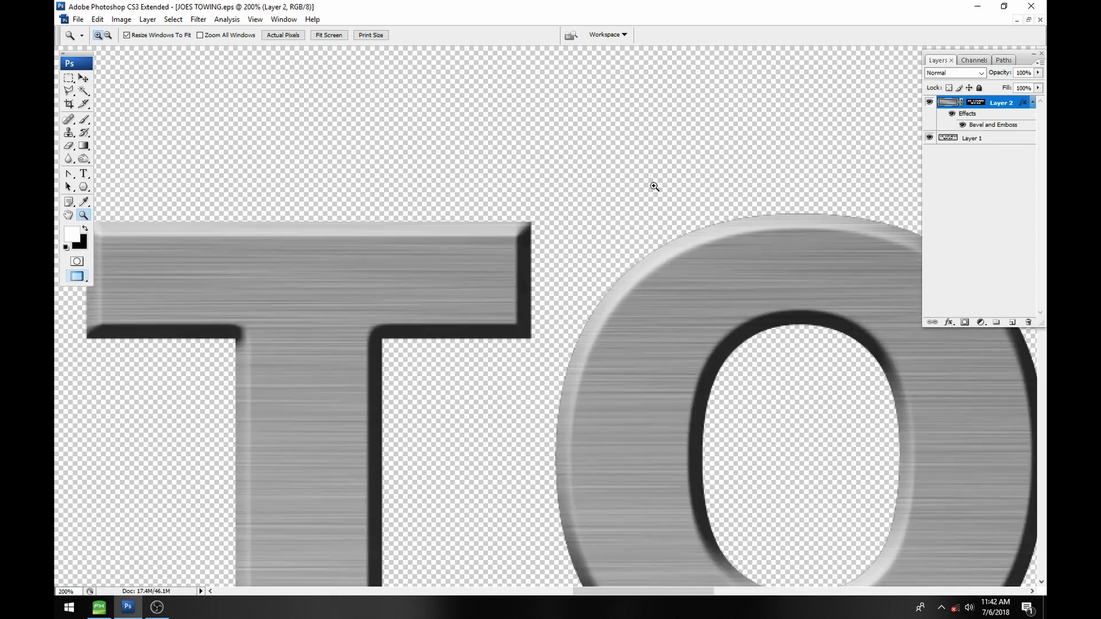
ctrl+click(948, 141)
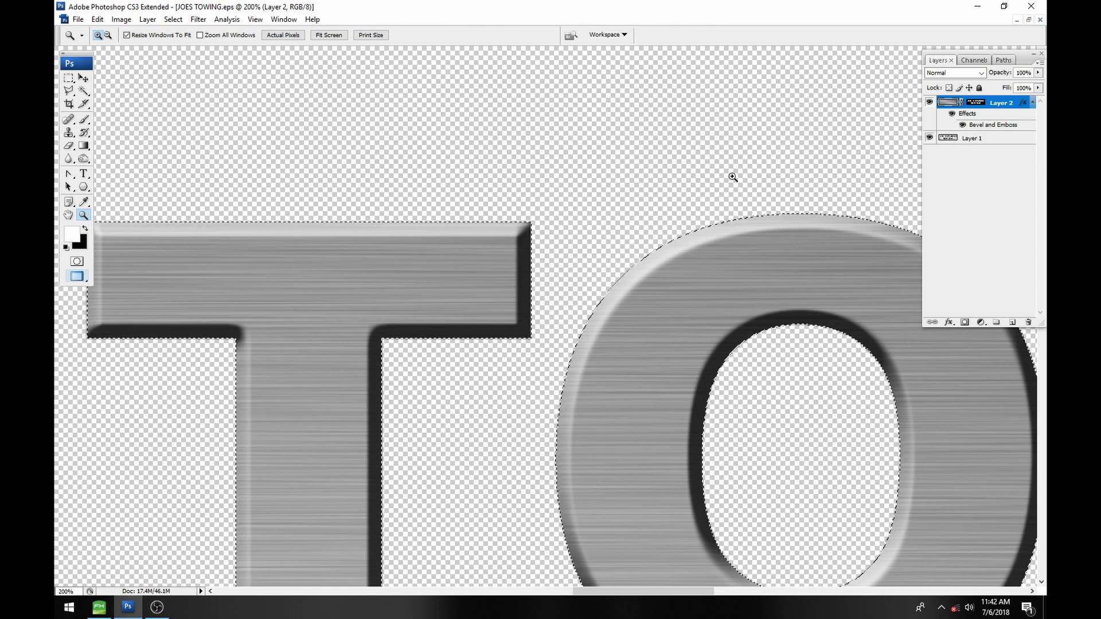
Examine how the selection outline lines up with the beveled edge at the upper outer corner of the T
drag(543, 238, 522, 214)
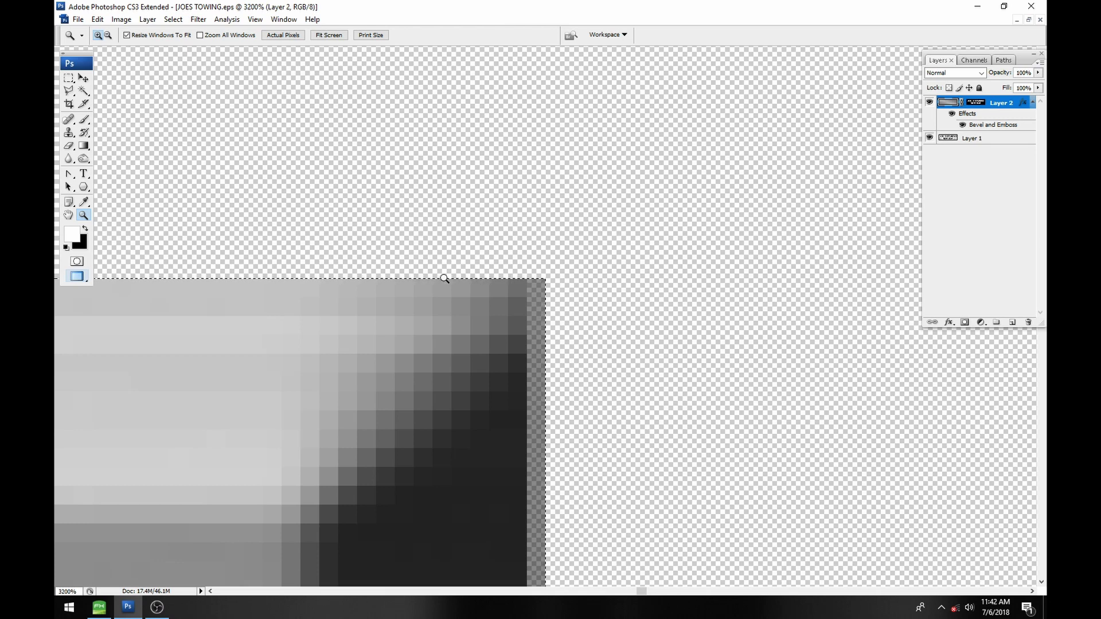
alt+click(475, 287)
alt+click(470, 282)
drag(469, 283, 549, 316)
alt+click(549, 316)
drag(509, 216, 528, 236)
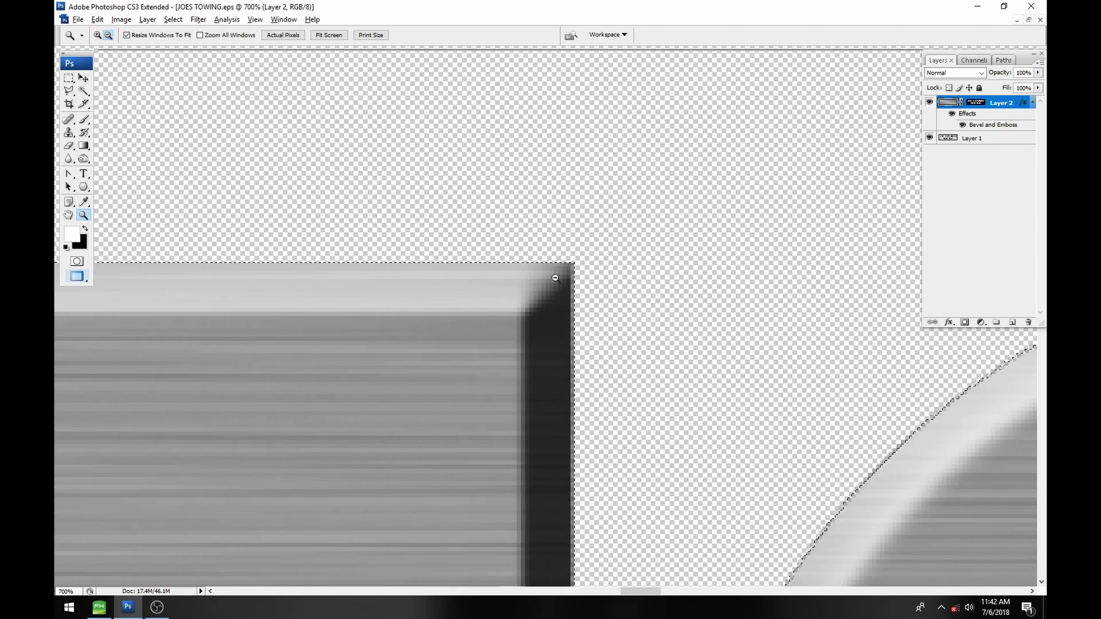
alt+click(528, 235)
drag(589, 331, 605, 383)
alt+click(605, 383)
drag(508, 239, 487, 252)
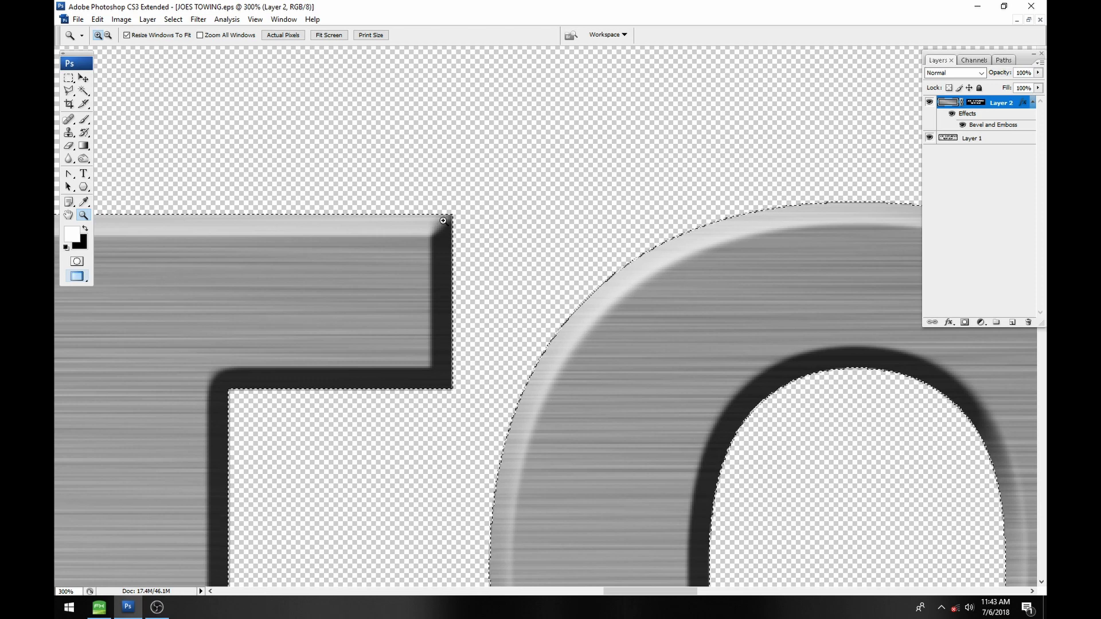
Delete the brushed aluminum layer's mask, then mask the layer again with the lettering selection expanded by 2 pixels
right_click(976, 103)
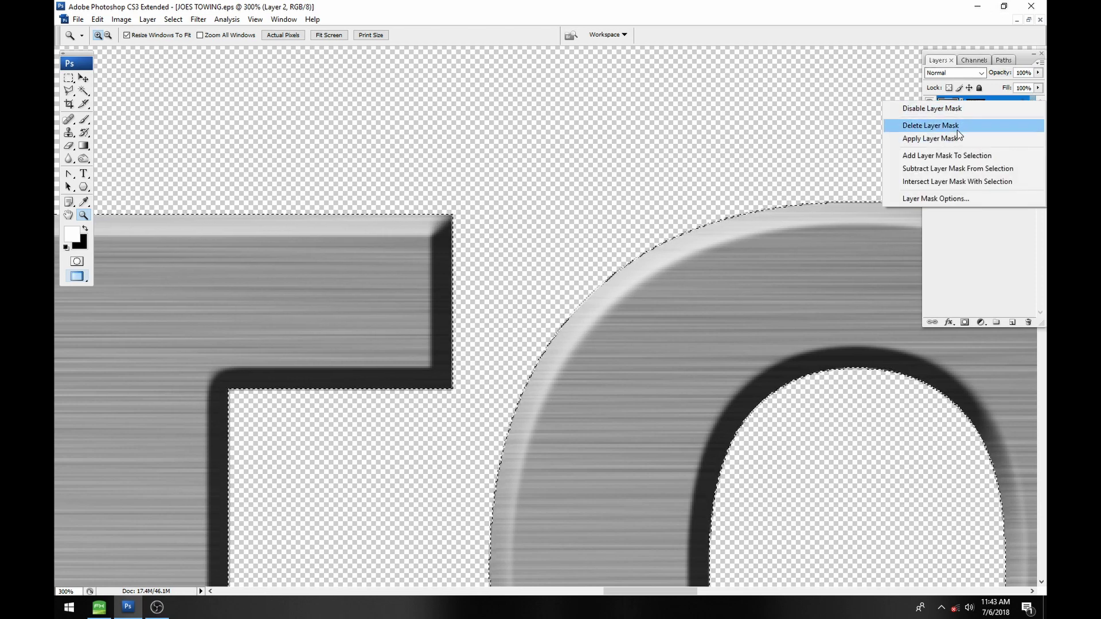
click(958, 126)
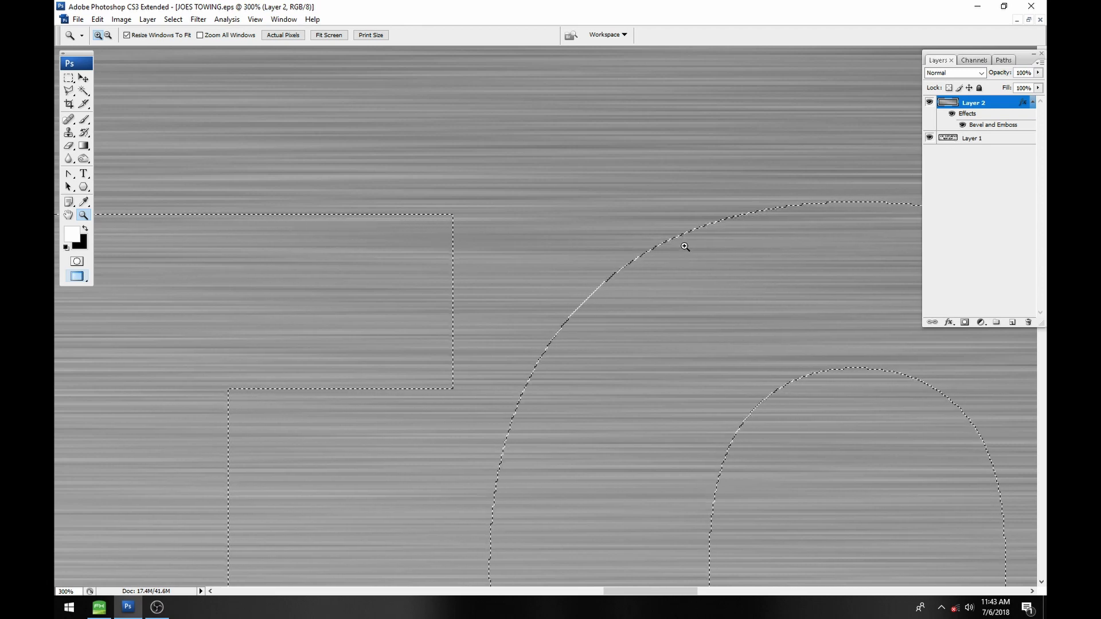
click(171, 21)
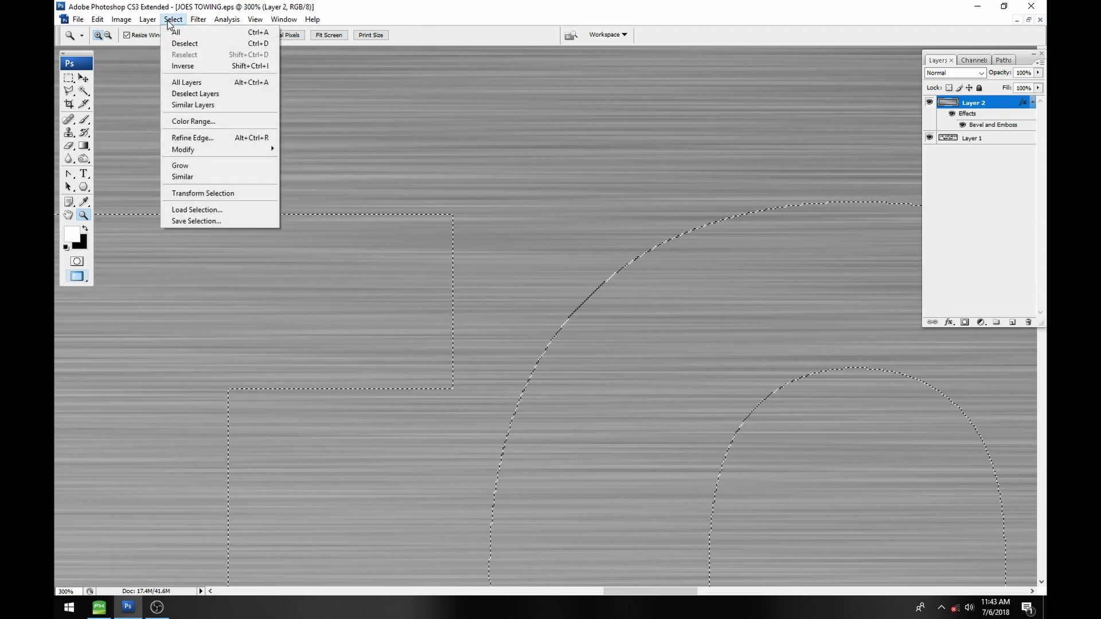
mouse_move(194, 152)
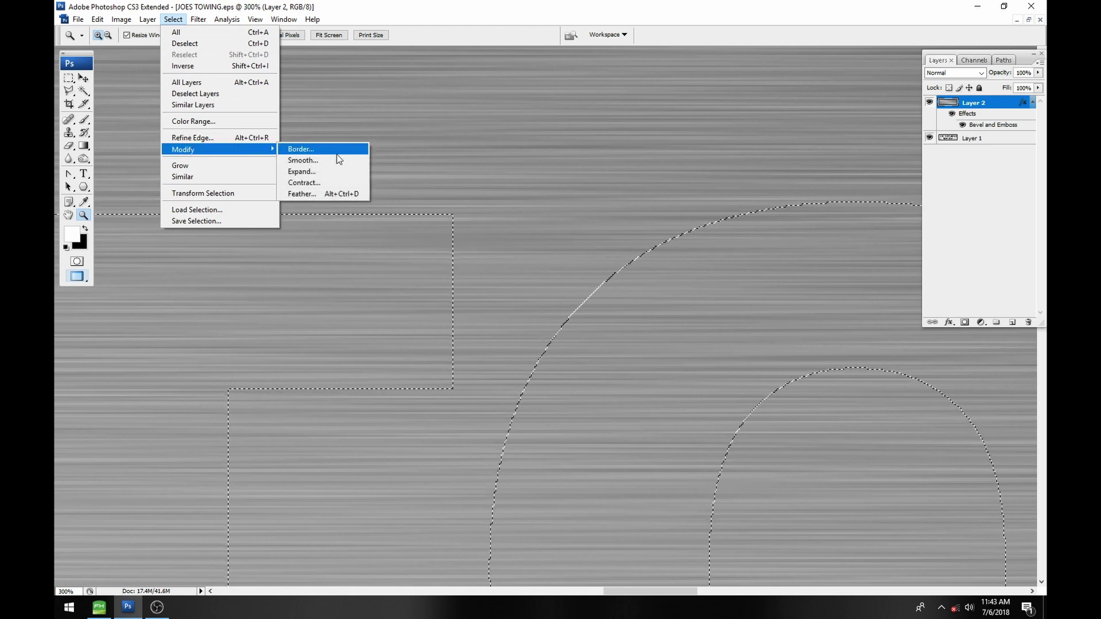
click(325, 171)
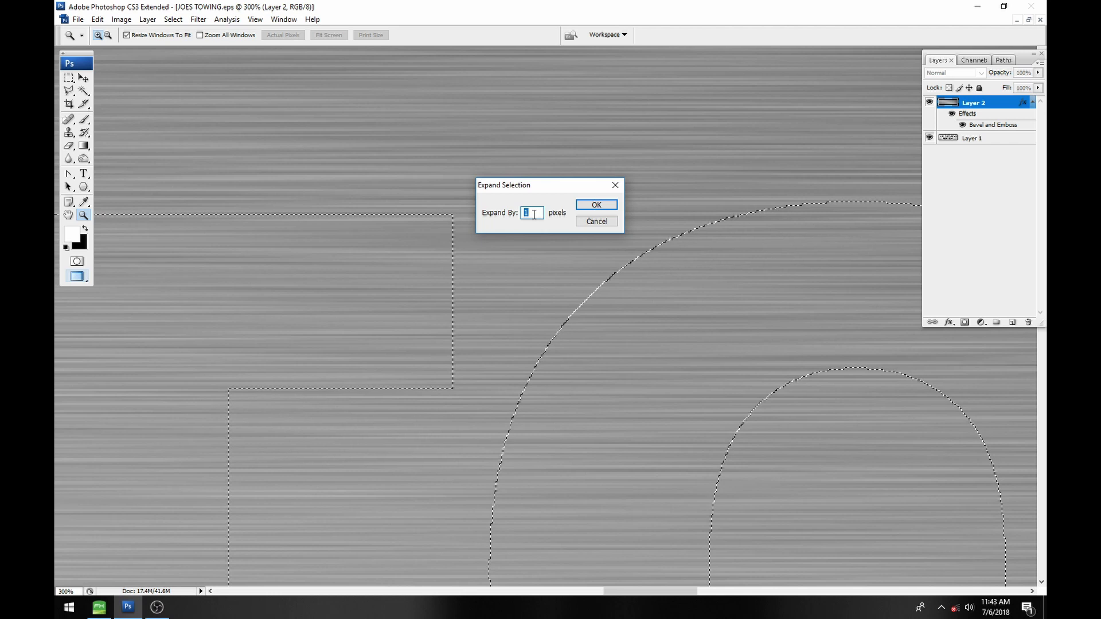
text(2)
key(Return)
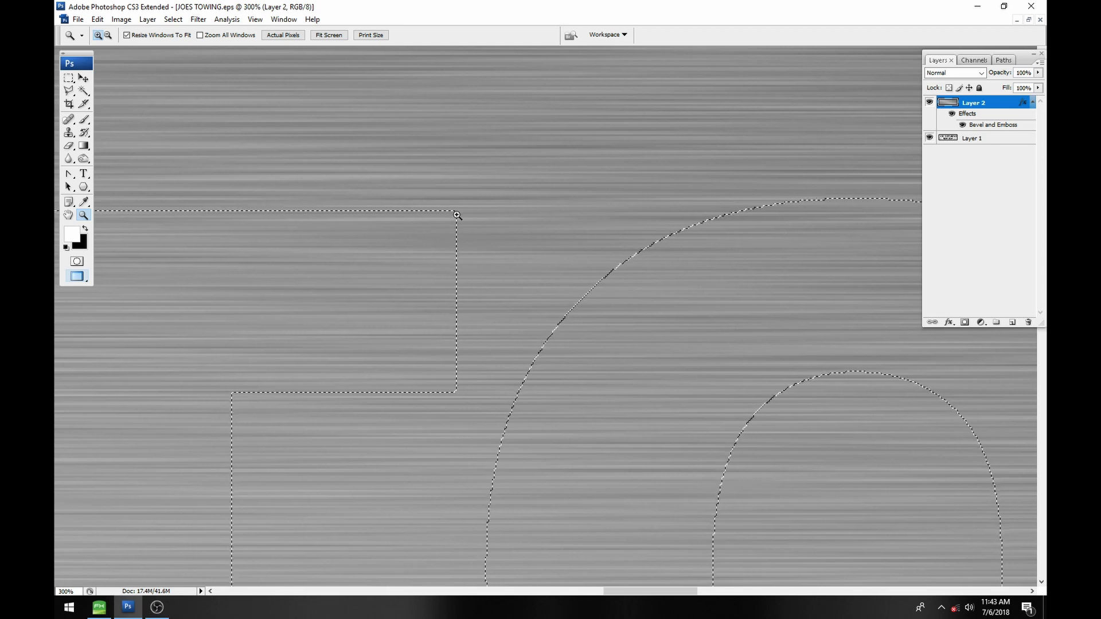
click(965, 323)
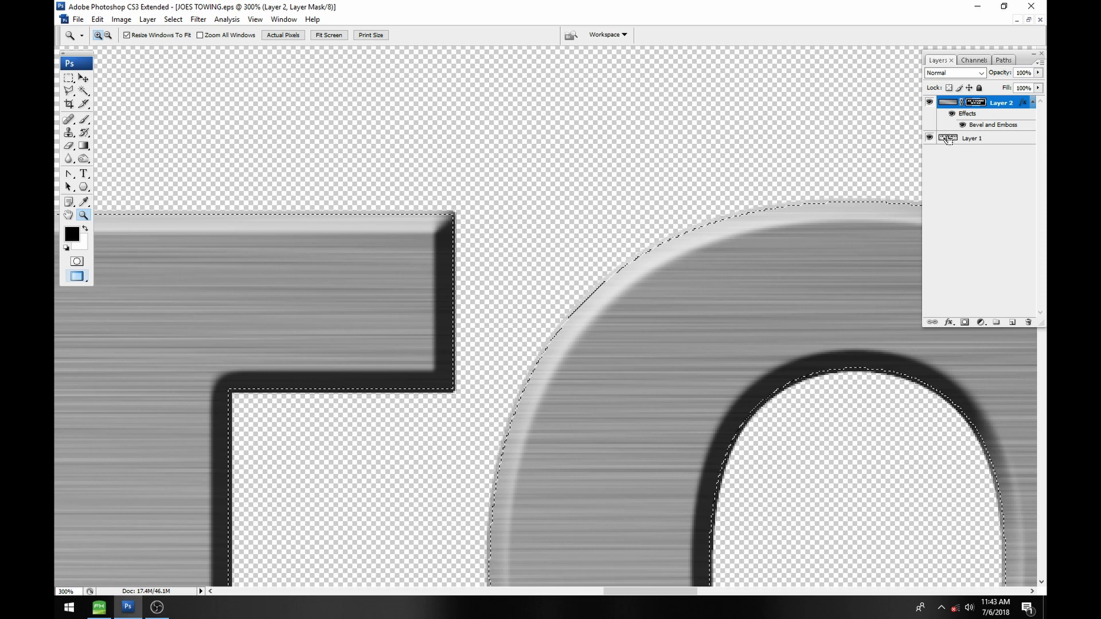
Examine the edge of the expanded mask around the T and O, up close and at 66.7%
click(490, 255)
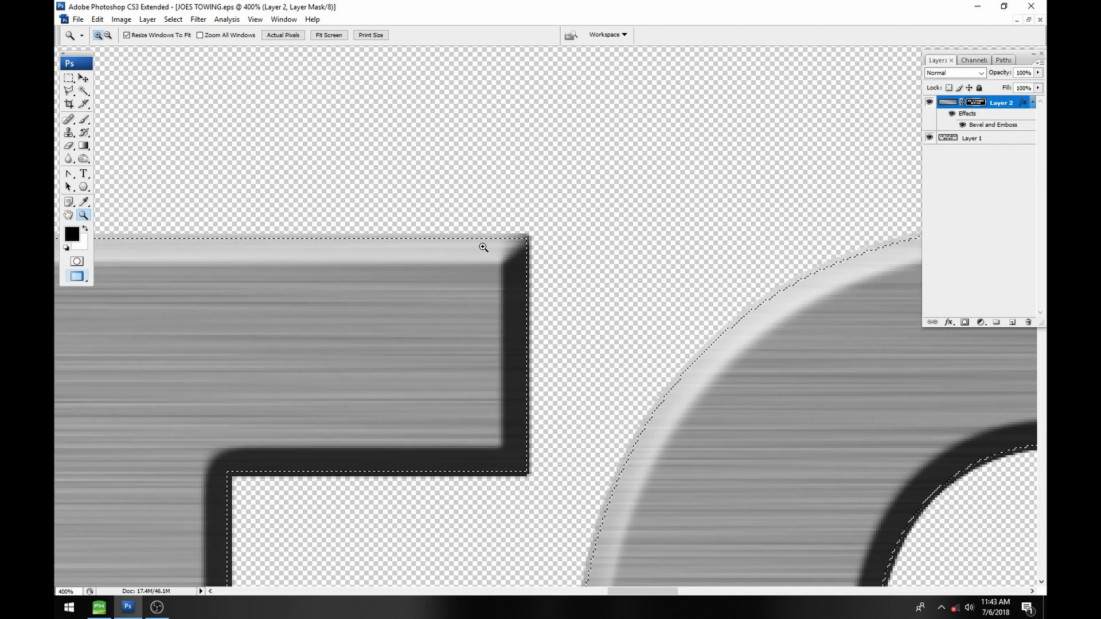
click(554, 246)
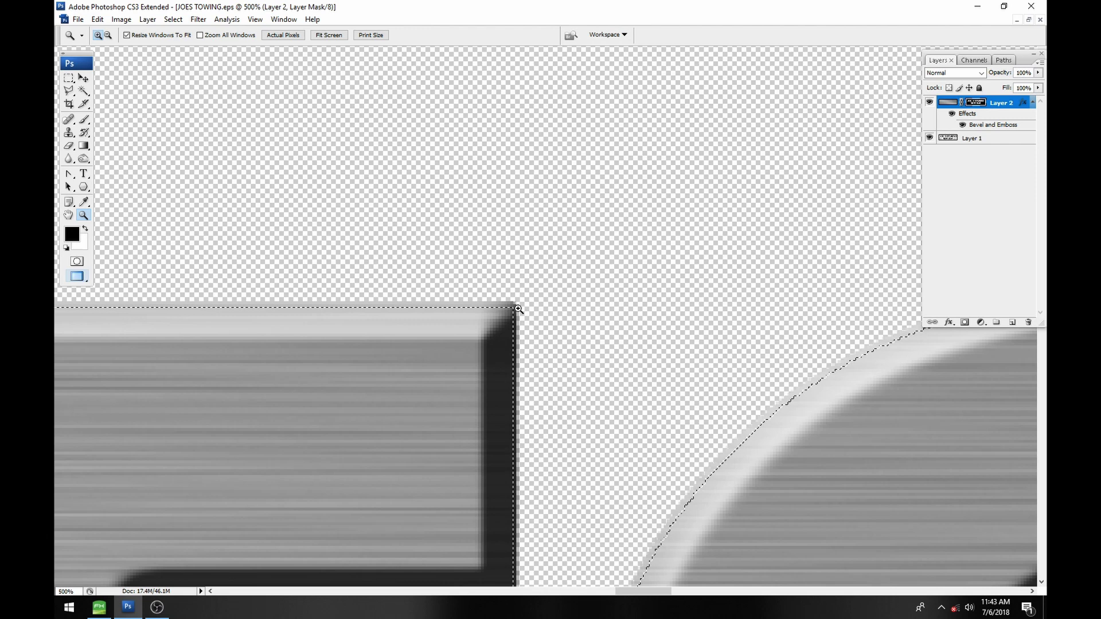
alt+click(546, 306)
alt+click(545, 308)
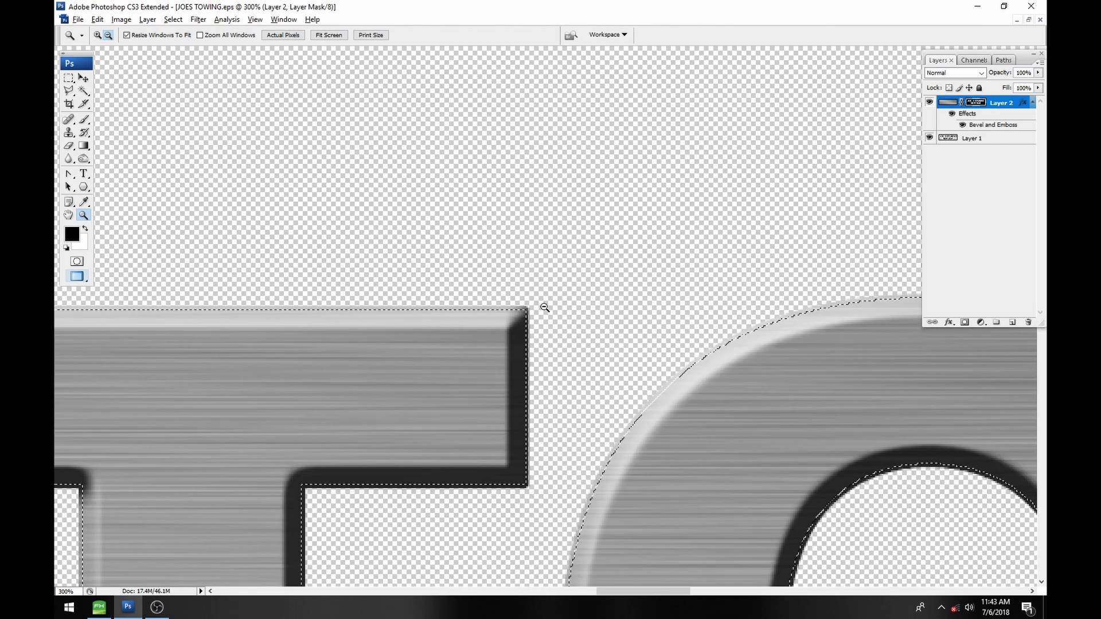
alt+click(545, 308)
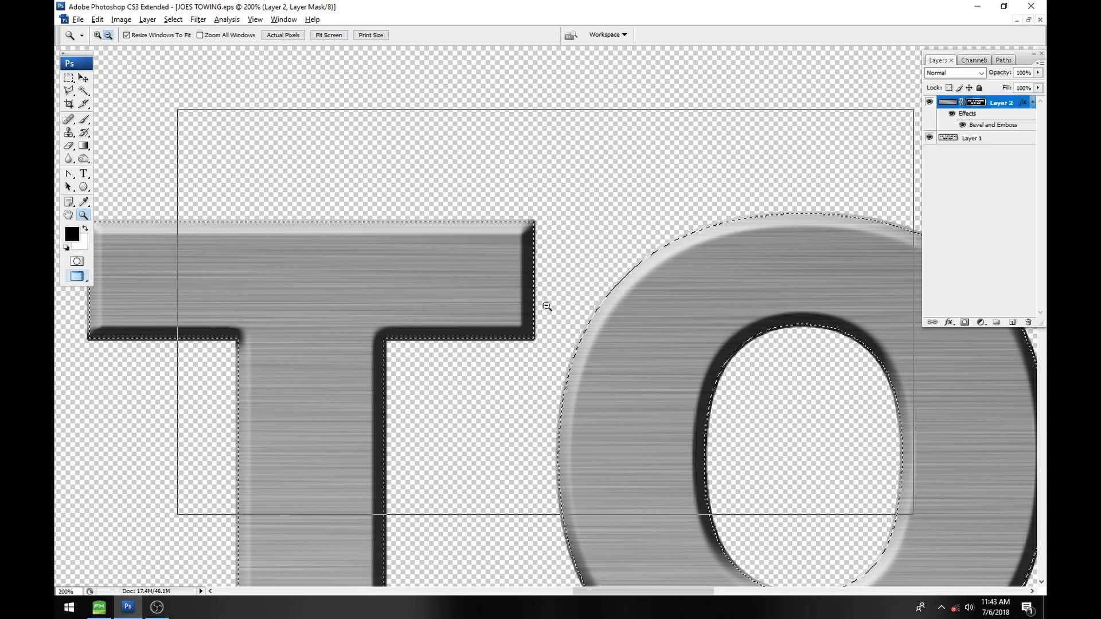
alt+click(548, 304)
alt+click(574, 244)
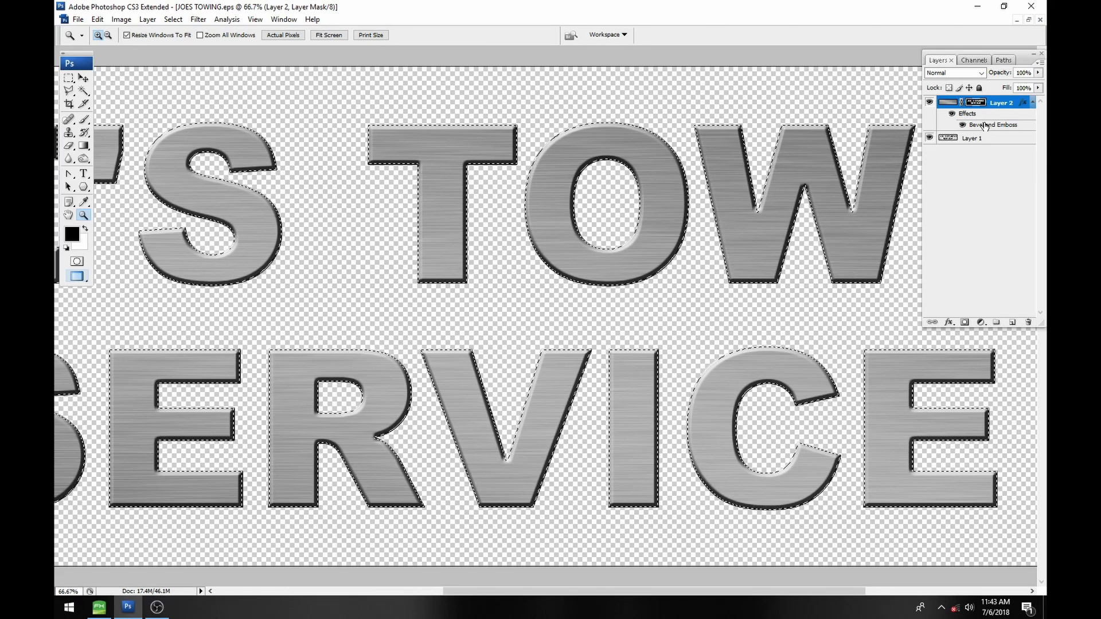
Undo the expanded mask and mask the brushed aluminum layer with the unexpanded lettering outline again
key(x)
key(ctrl+z)
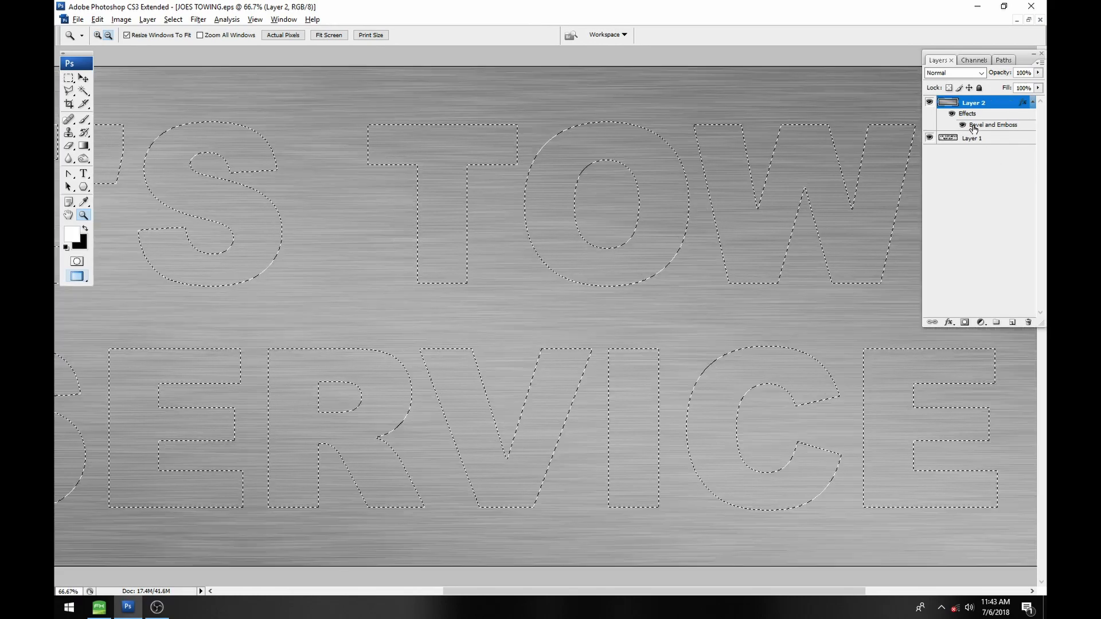
click(965, 322)
Load the lettering layer's outline as a selection and compare it with the restored mask's edge at the T
click(481, 196)
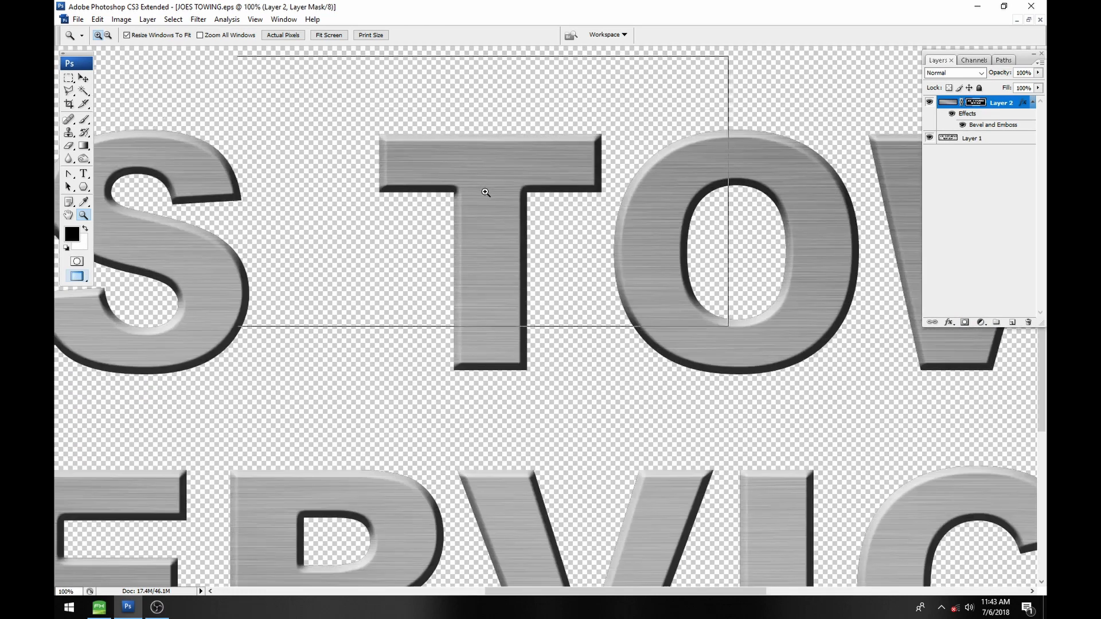
click(580, 234)
click(625, 366)
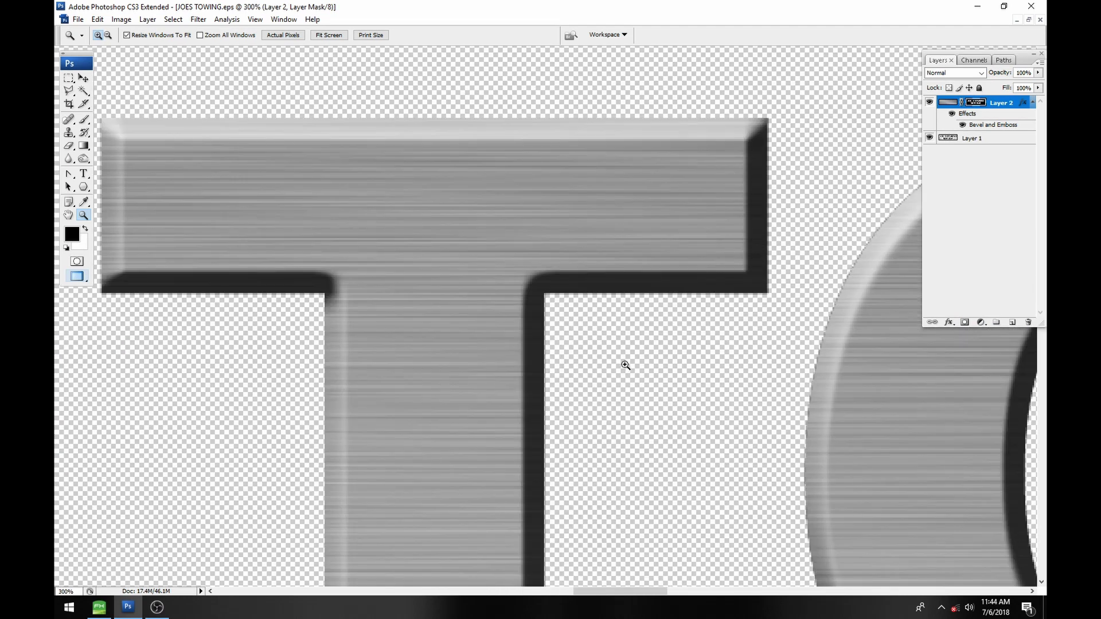
ctrl+click(950, 141)
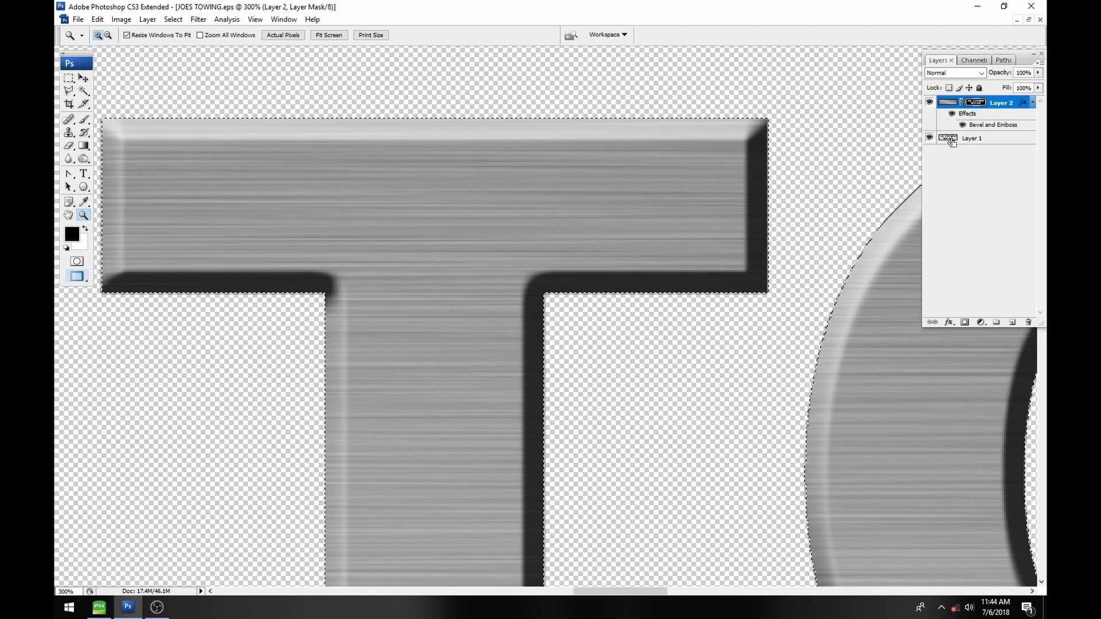
click(784, 178)
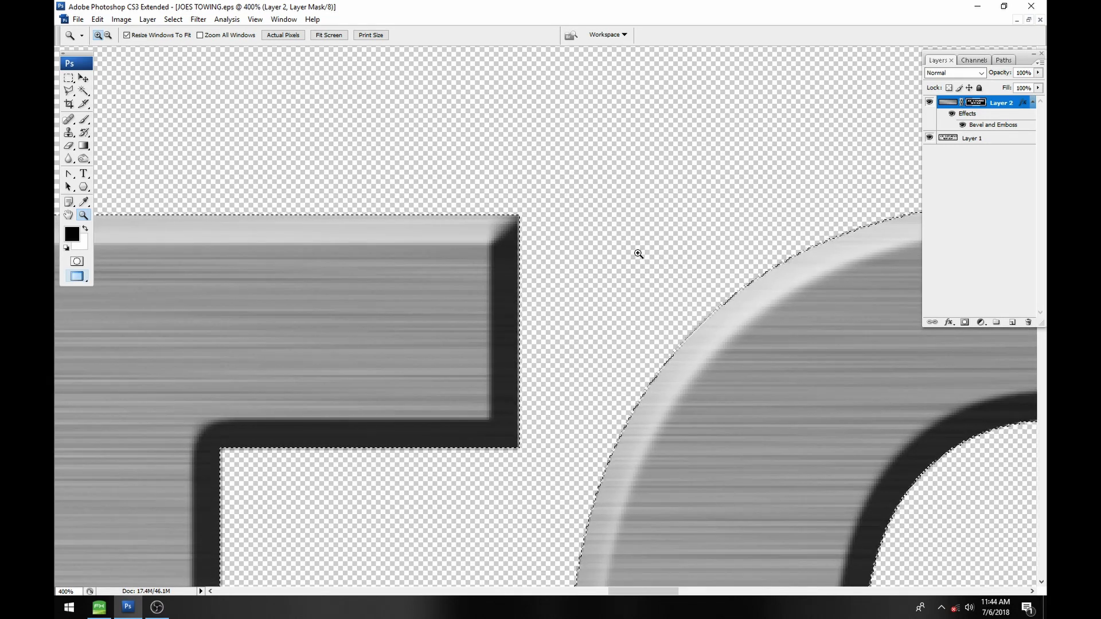
scroll(634, 250, down, 1)
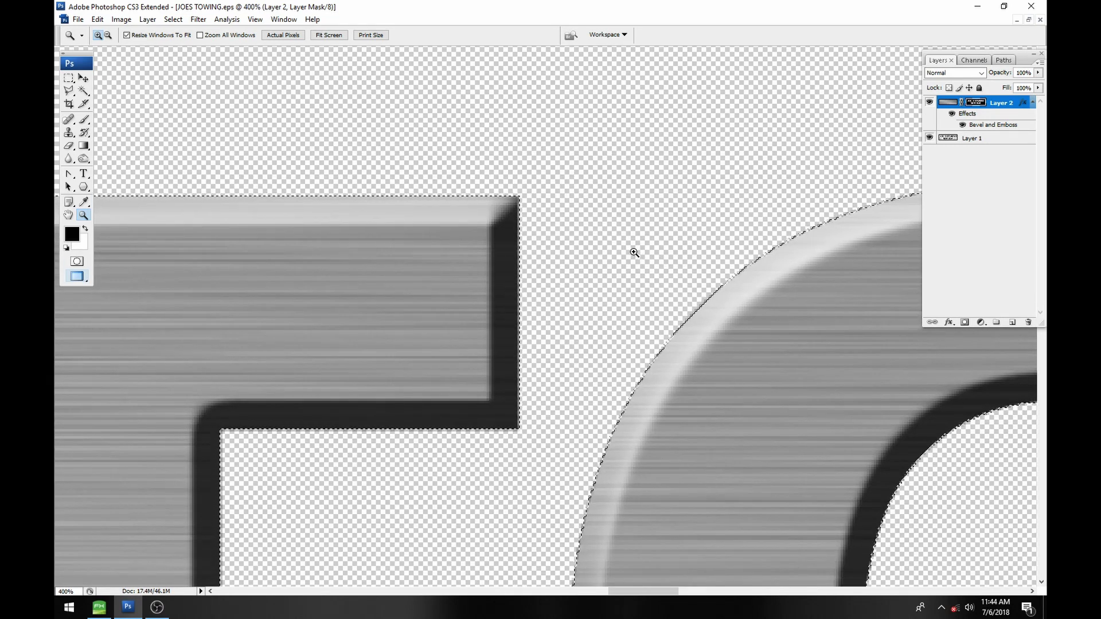
Add a red stroke effect to the brushed aluminum layer, positioned Center with a size of 6 px
double_click(963, 113)
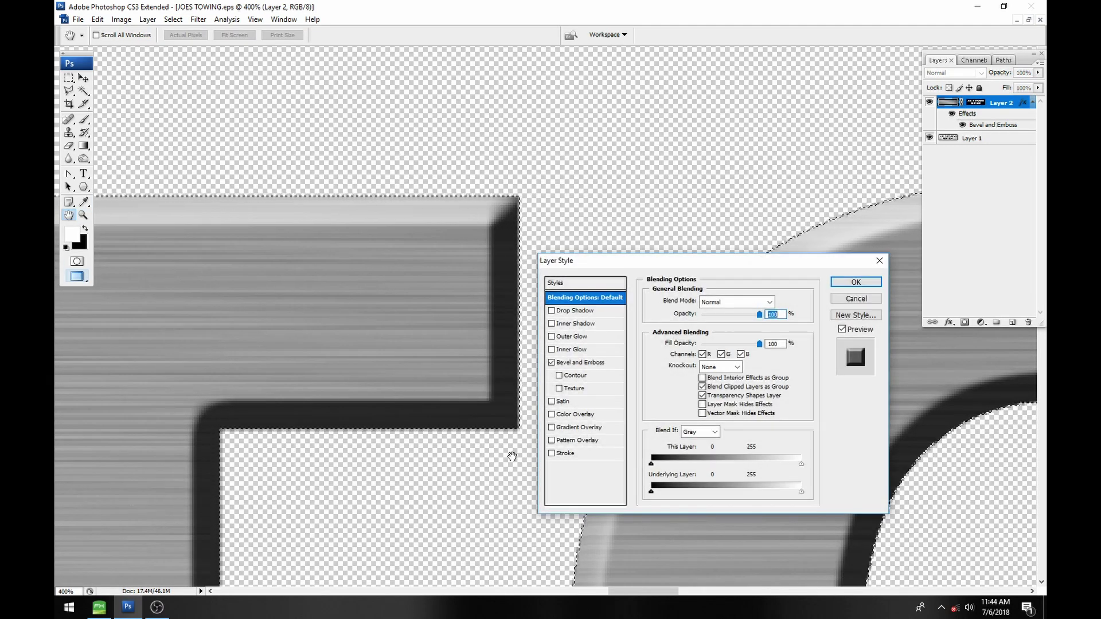
click(566, 453)
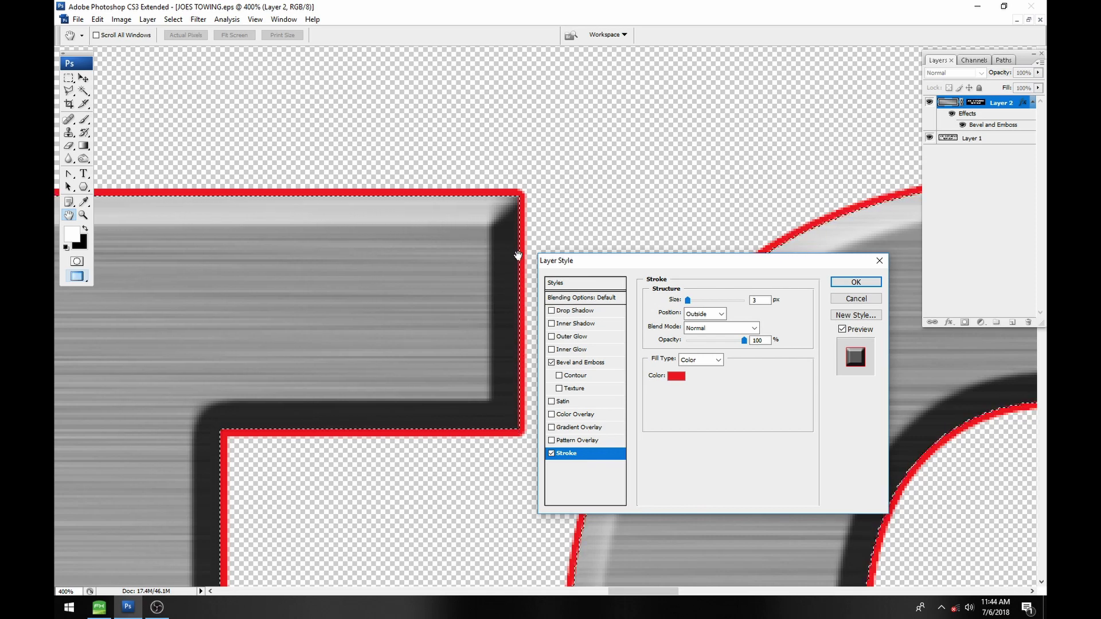
click(717, 317)
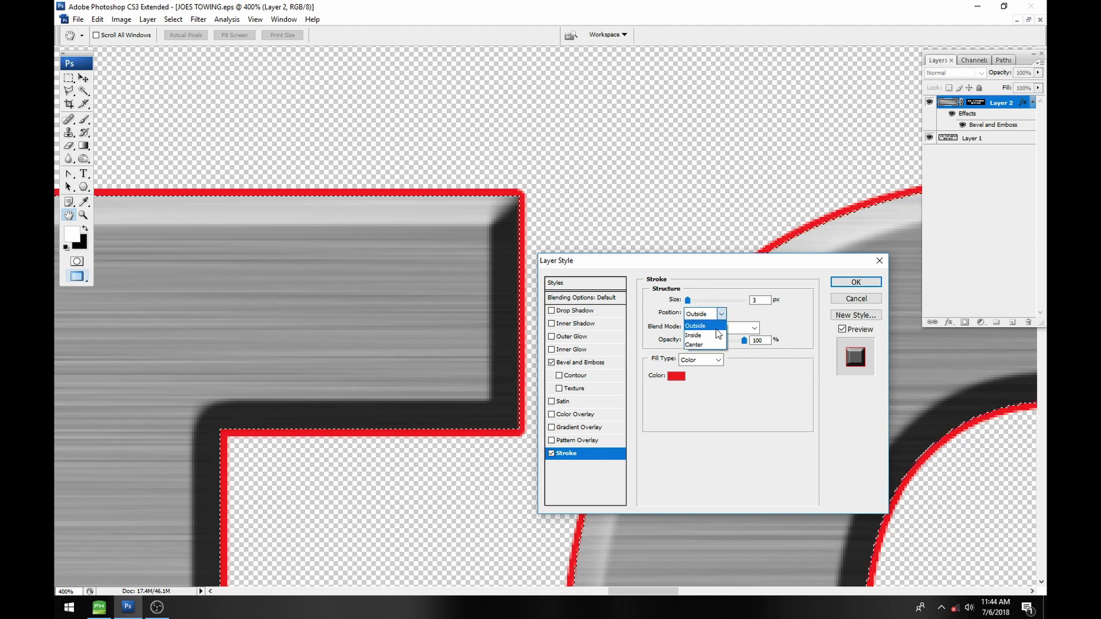
click(706, 345)
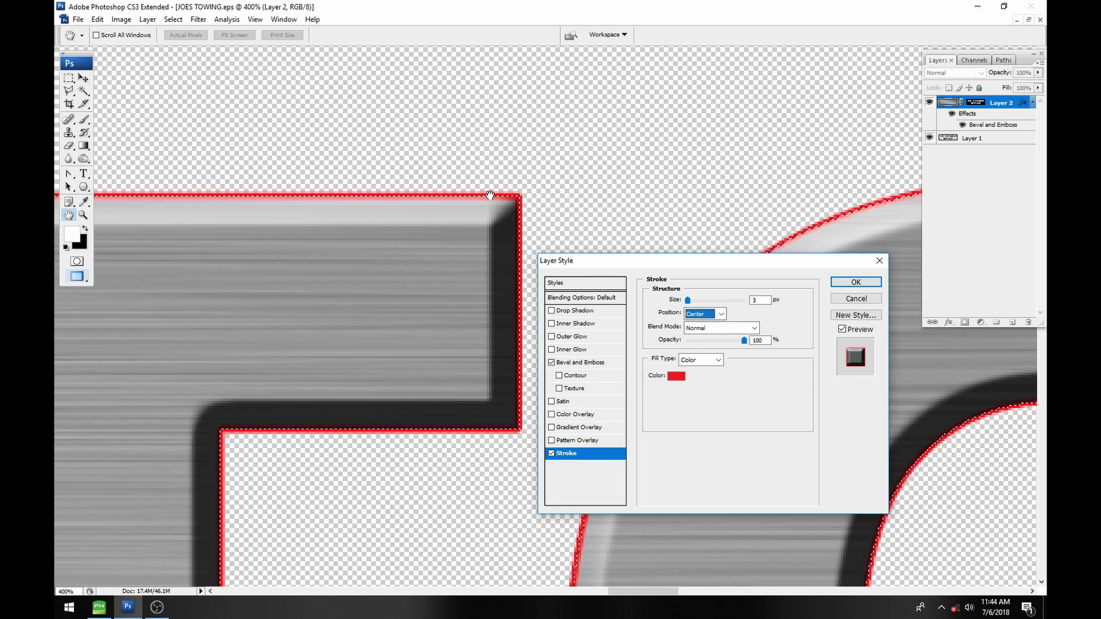
click(753, 300)
key(Up)
key(Up)
key(Up)
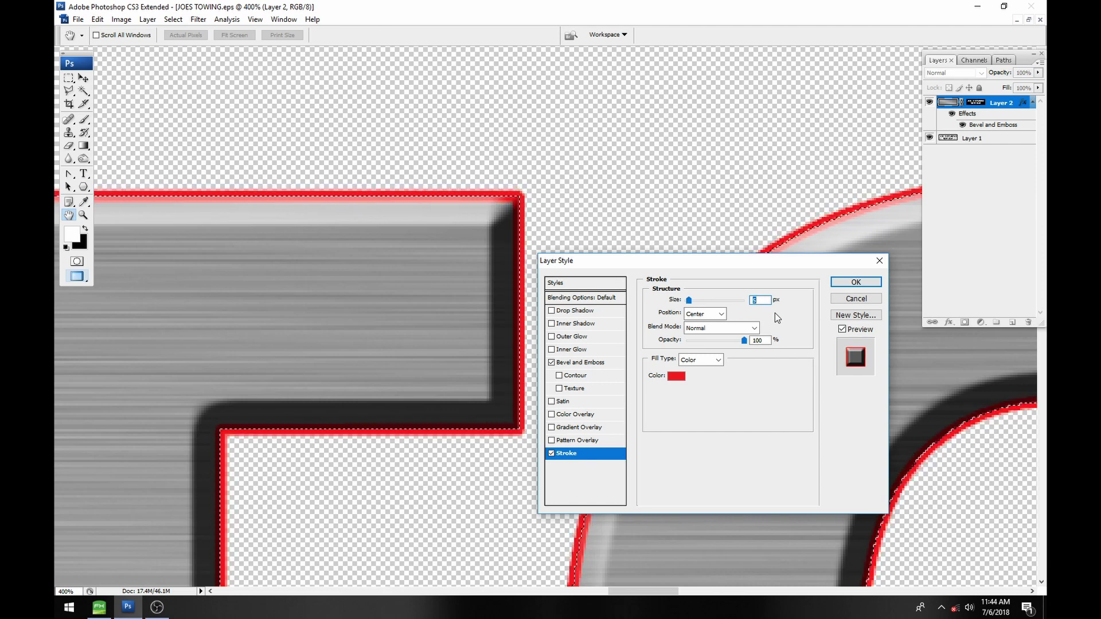
click(850, 286)
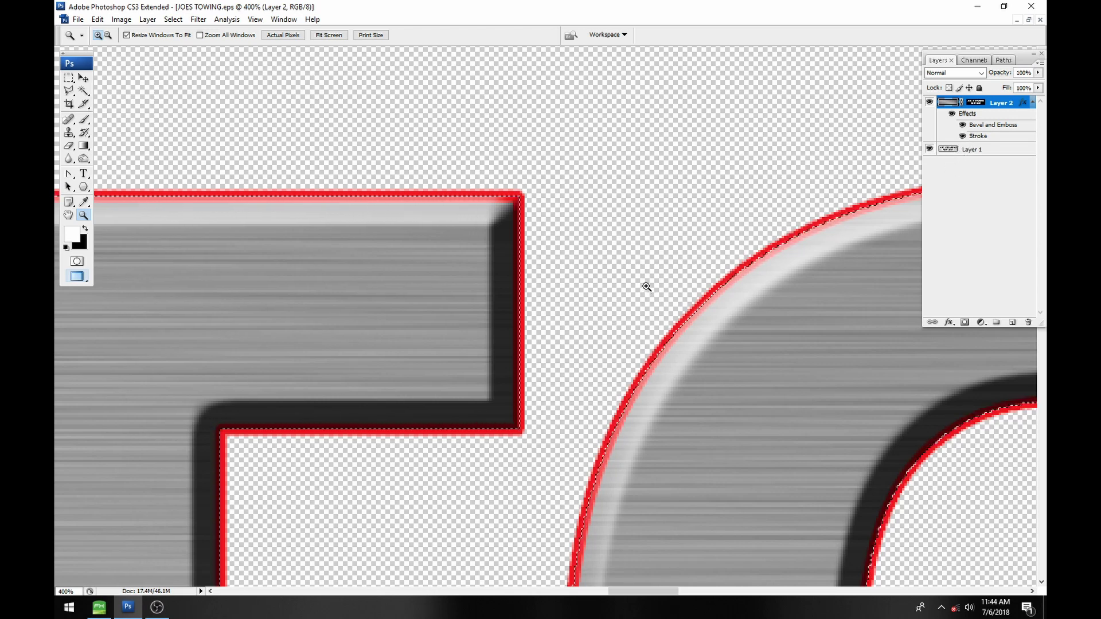
Examine the stroke along the O's outer and inner edges up close, hiding and showing the stroke effect to compare
alt+click(672, 271)
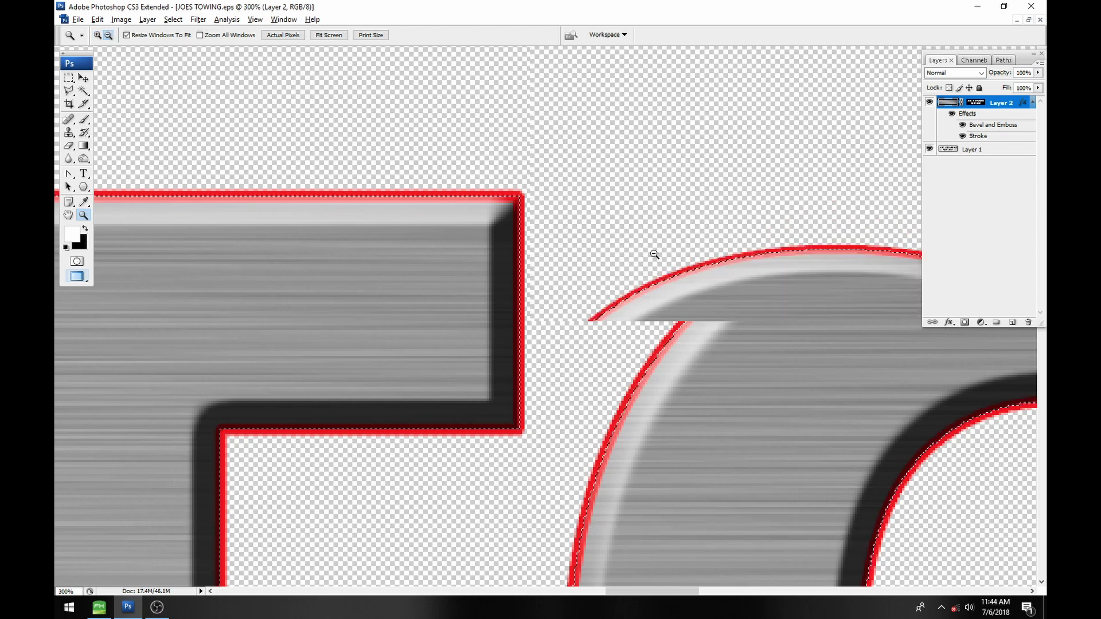
alt+click(614, 235)
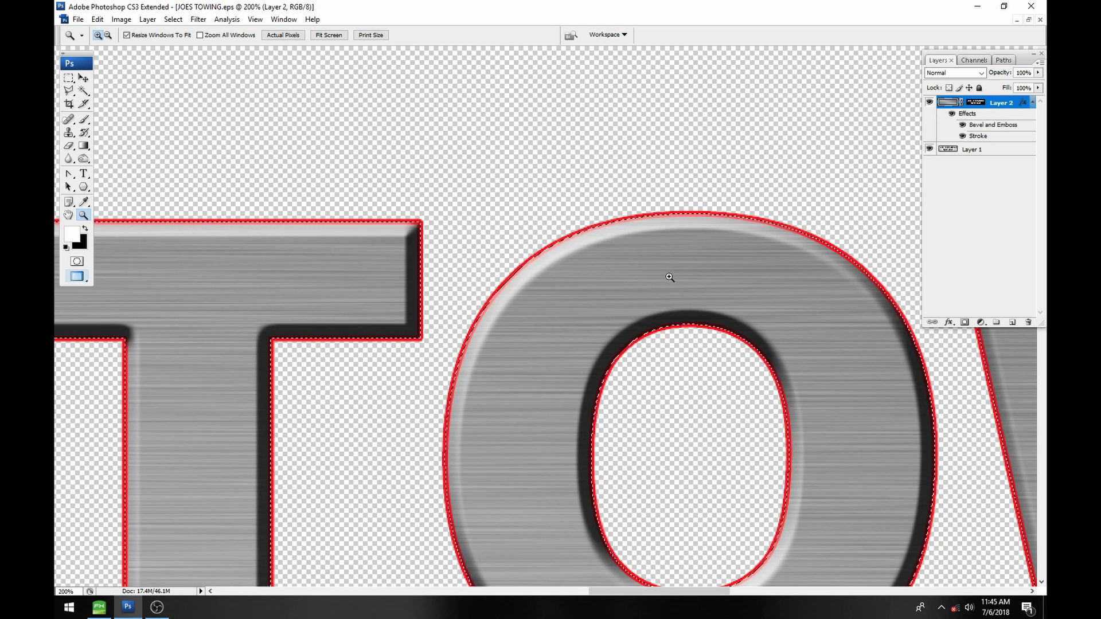
drag(525, 221, 606, 251)
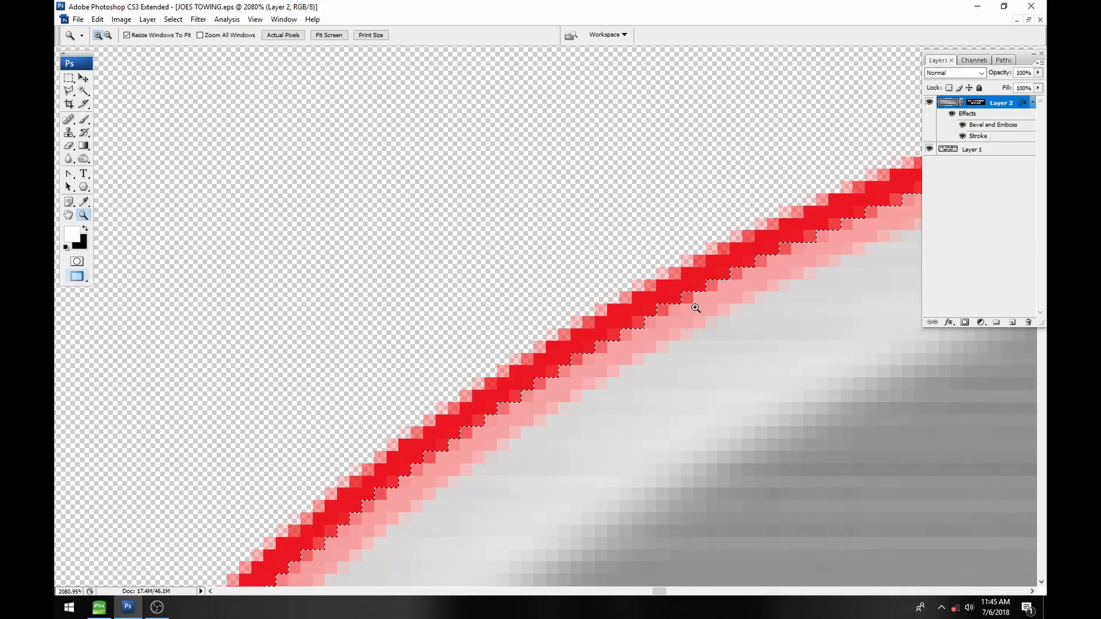
click(962, 136)
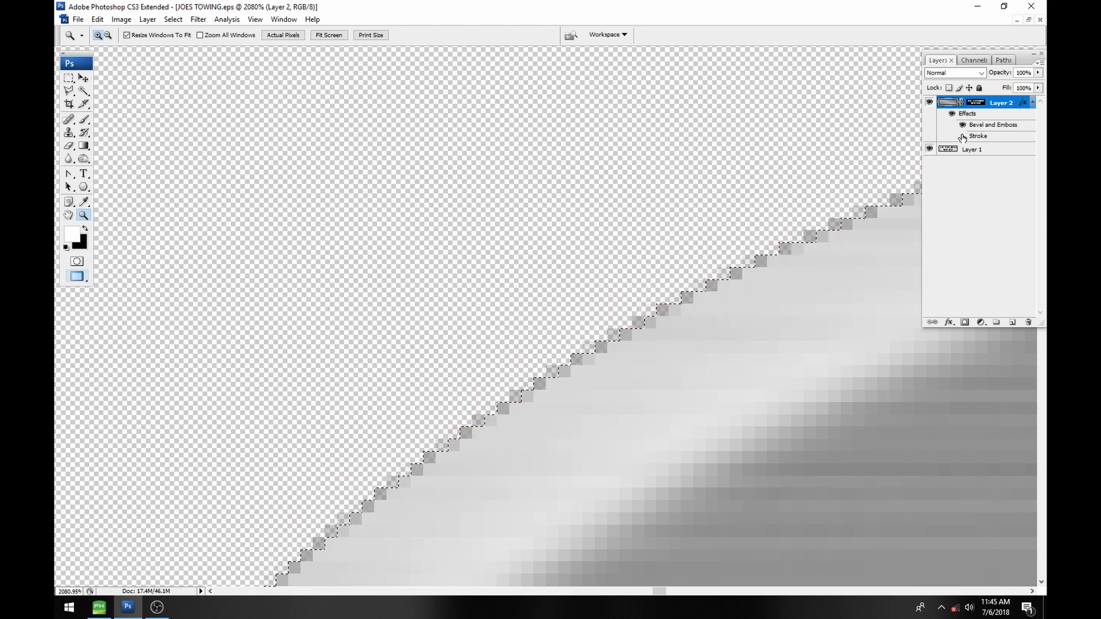
click(963, 136)
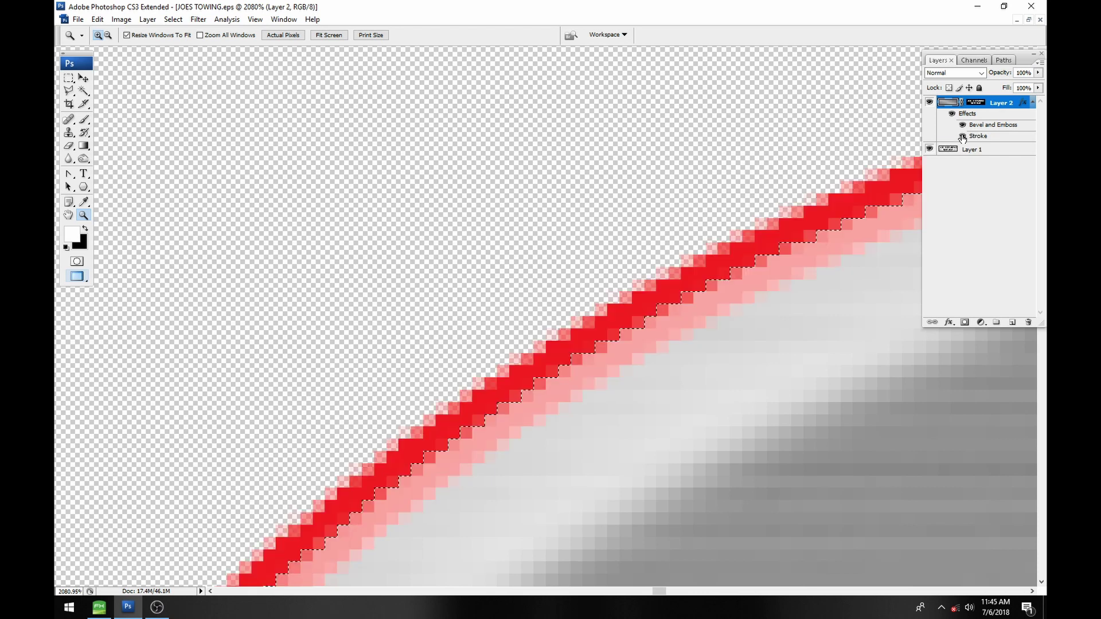
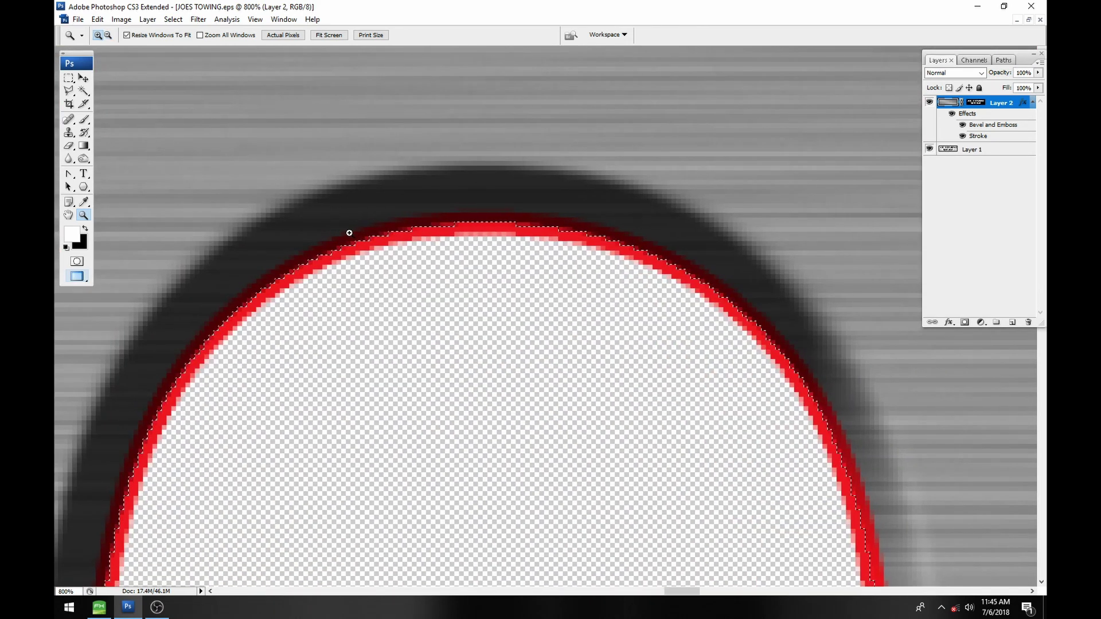
key(alt)
alt+click(373, 282)
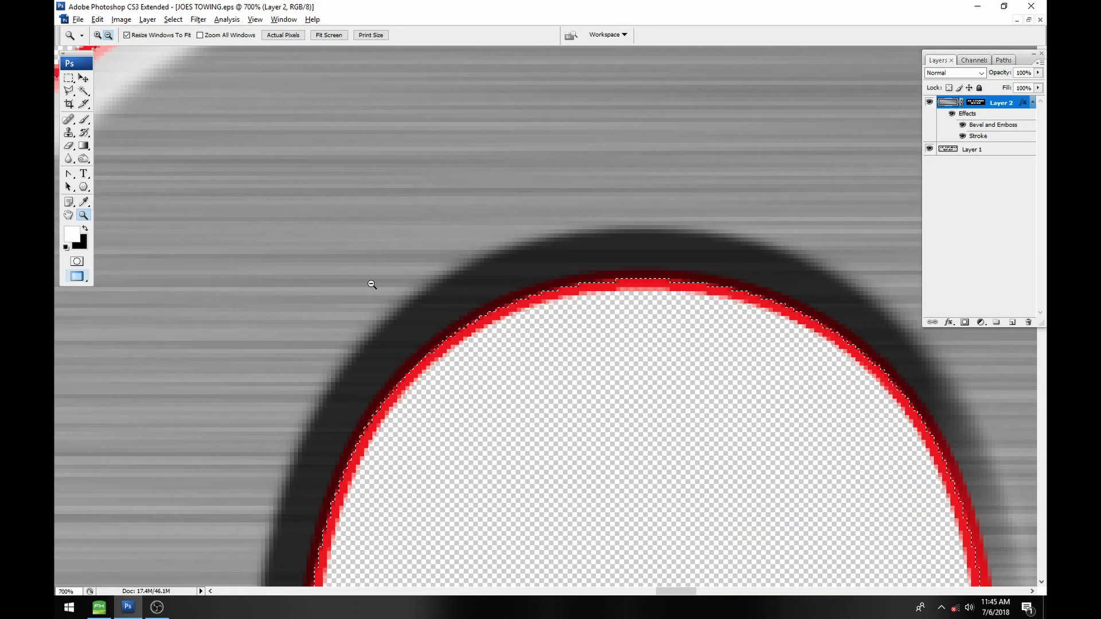
alt+click(560, 321)
alt+click(659, 390)
alt+click(575, 336)
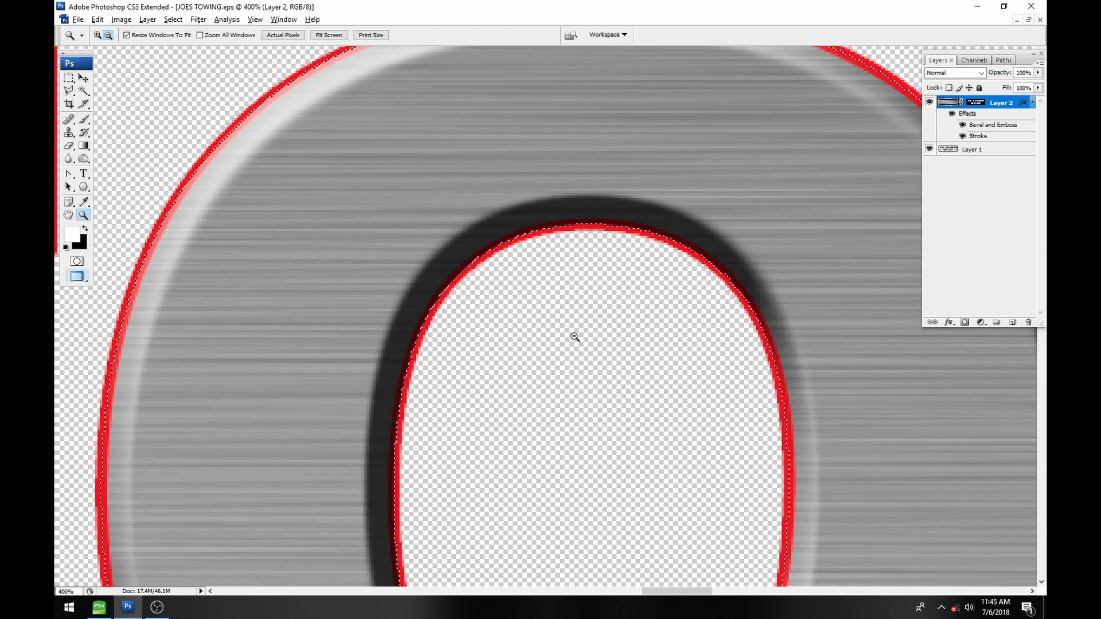
alt+click(560, 312)
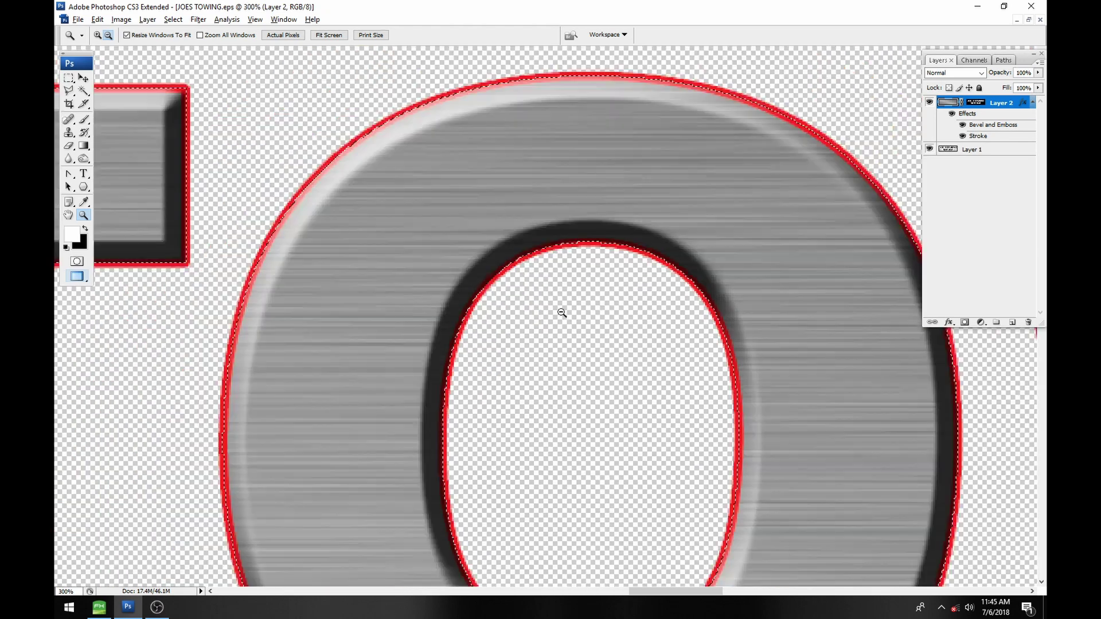
Convert the brushed aluminum layer's effects into separate layers and move the inner stroke layer above both inner bevel layers
right_click(985, 138)
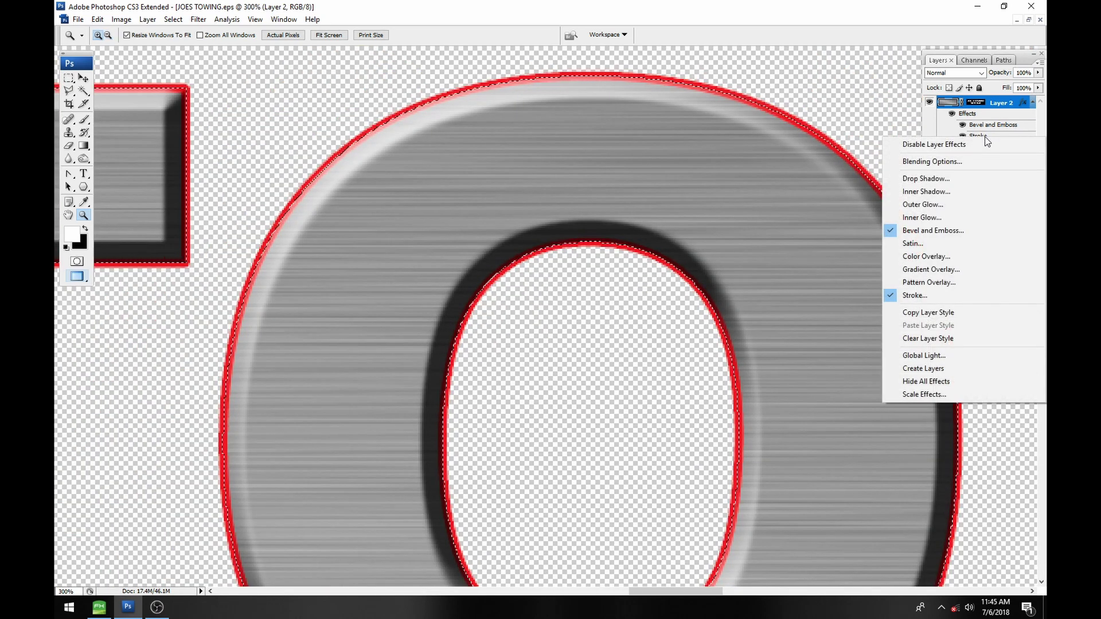
click(958, 368)
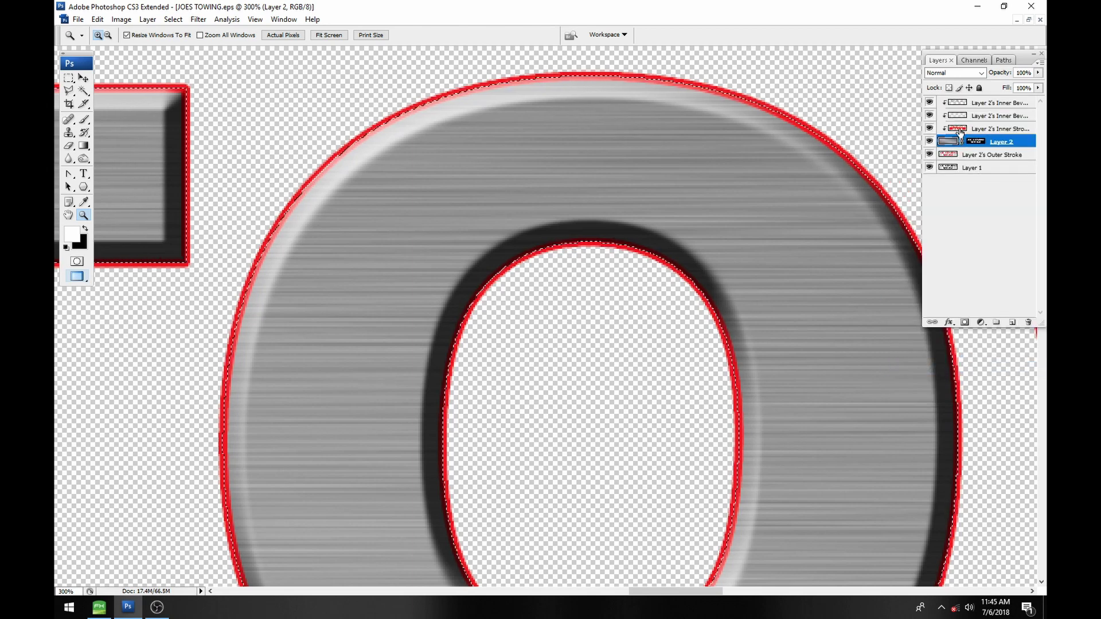
click(956, 130)
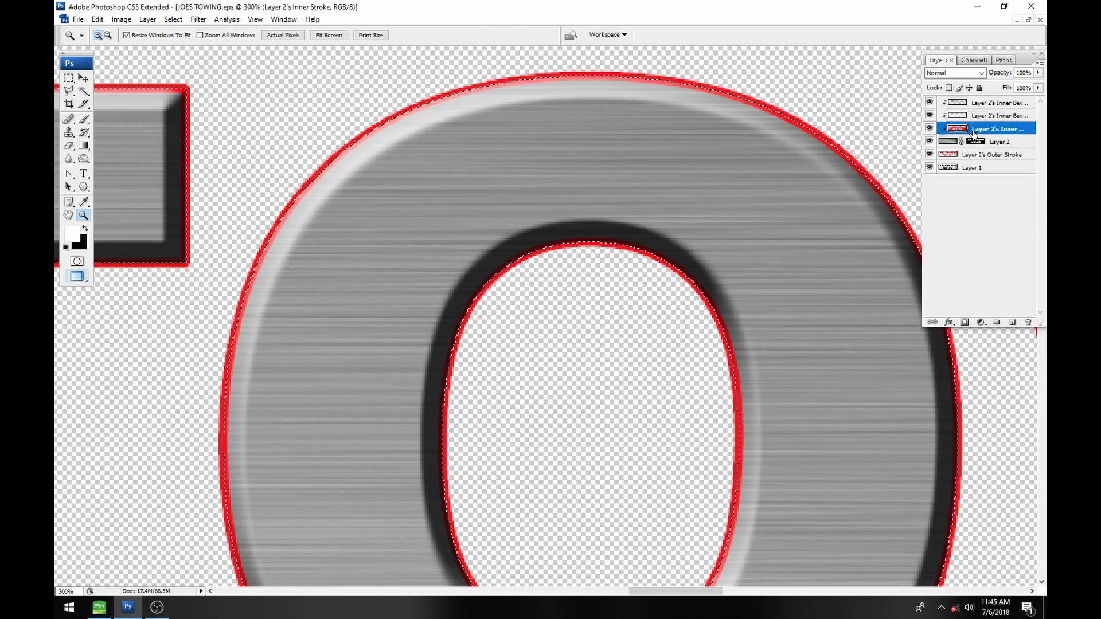
drag(976, 129, 998, 103)
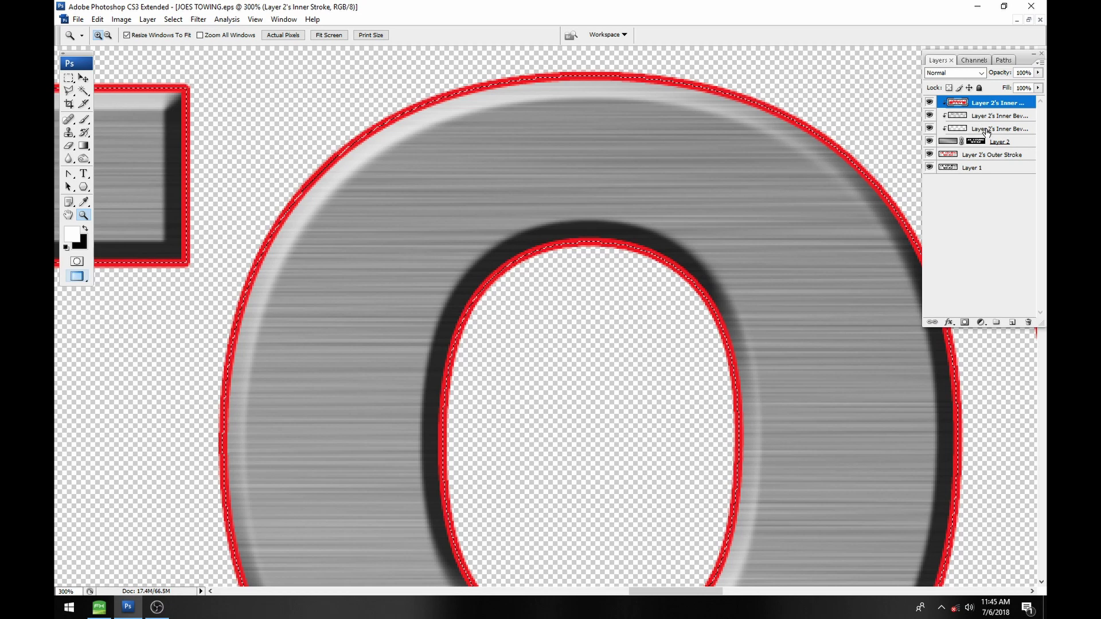
alt+click(593, 307)
alt+click(559, 304)
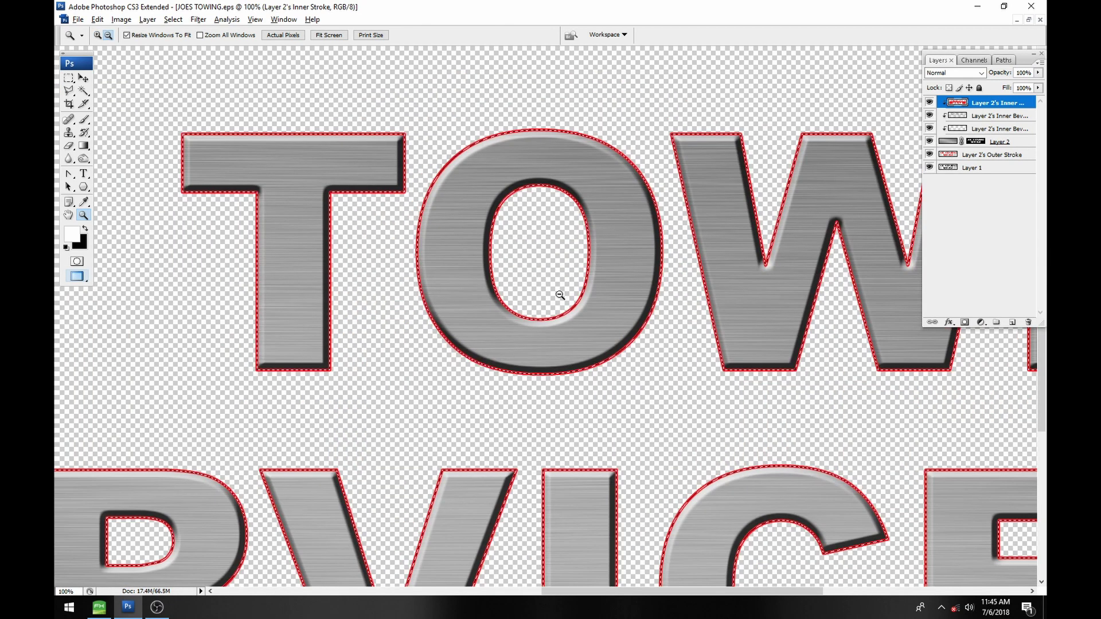
alt+click(573, 270)
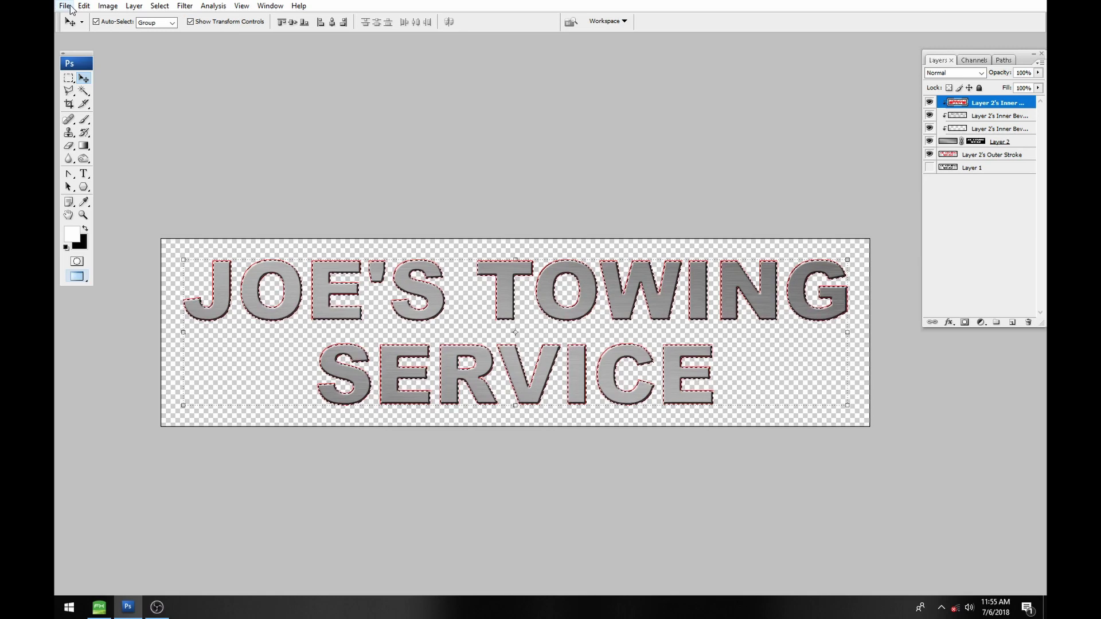
Save a JPEG copy of the artwork to the Desktop as JOES TOWING PRINT FILE.jpg, replacing the existing file
click(63, 5)
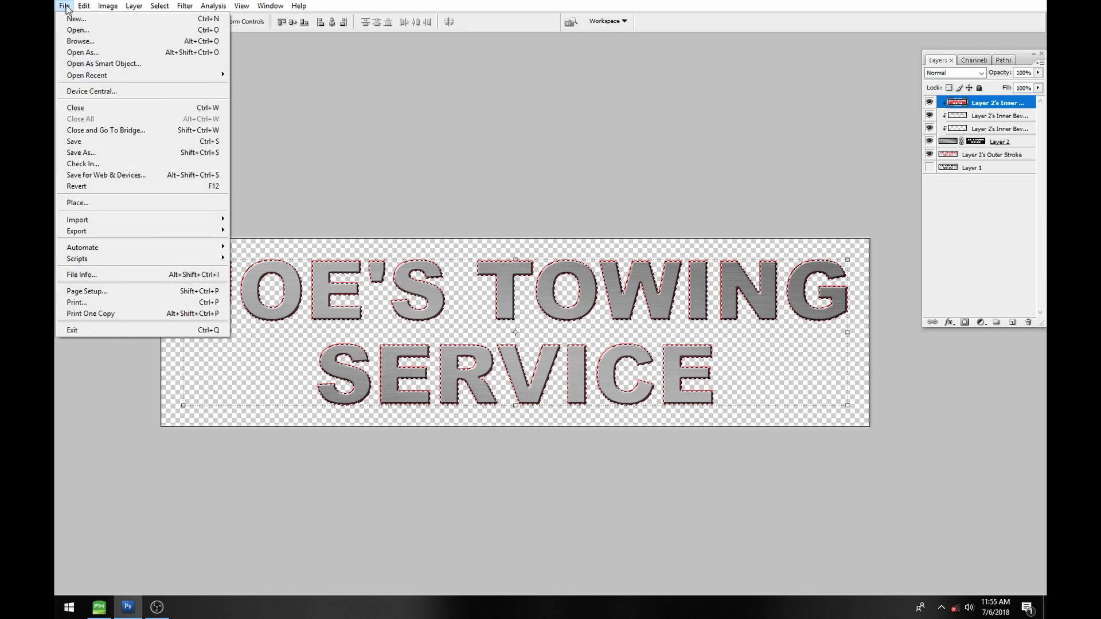
click(81, 152)
click(432, 325)
text(p)
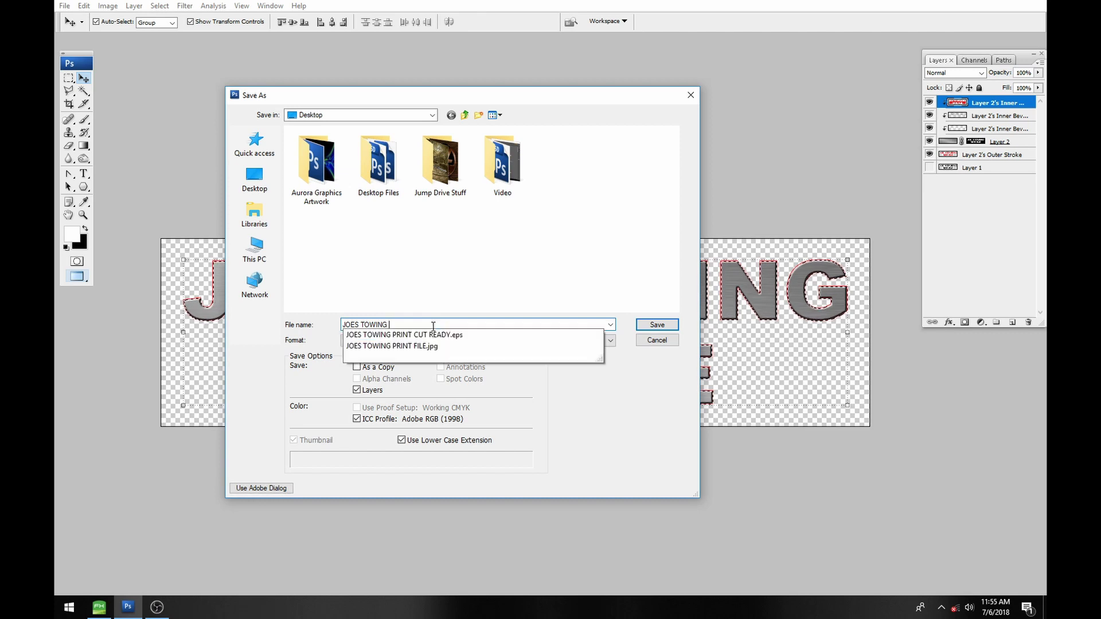
key(BackSpace)
key(BackSpace)
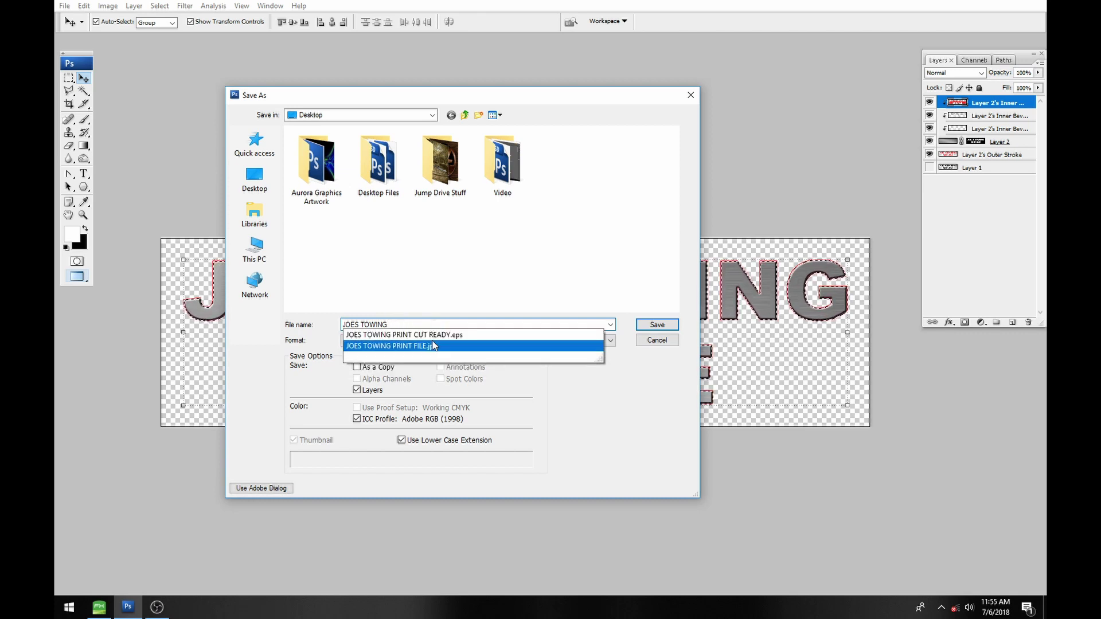
click(436, 346)
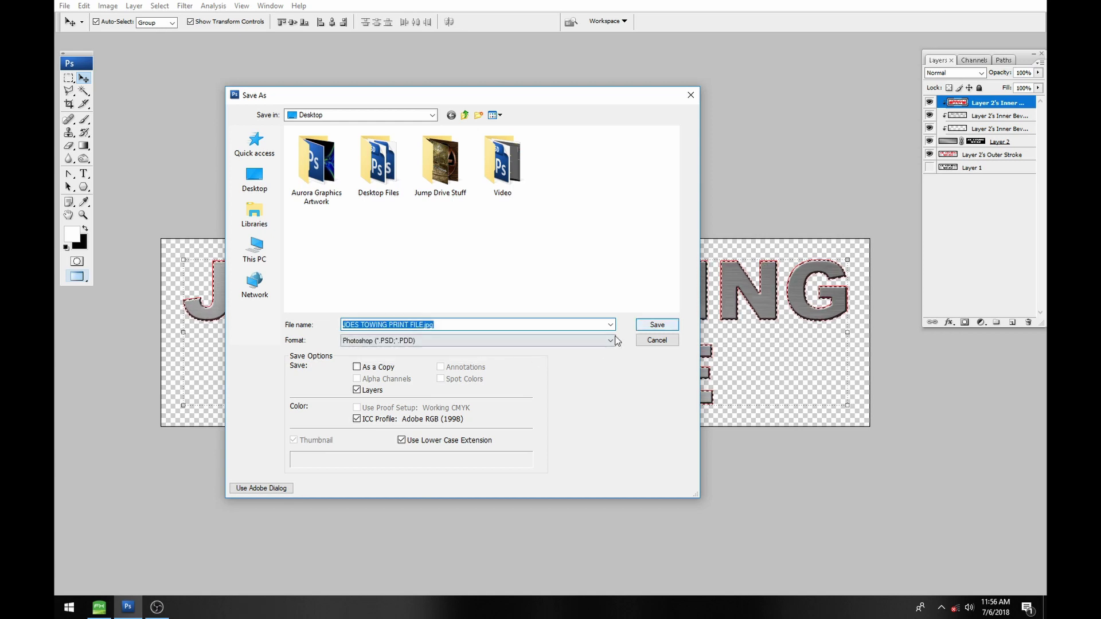
click(571, 341)
click(544, 406)
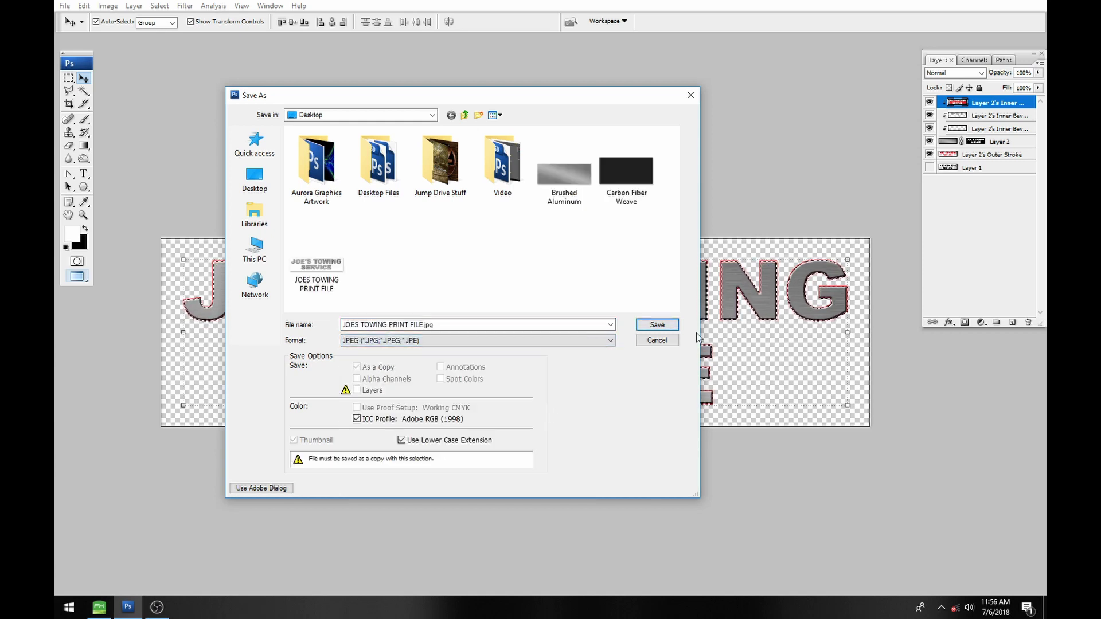
click(664, 326)
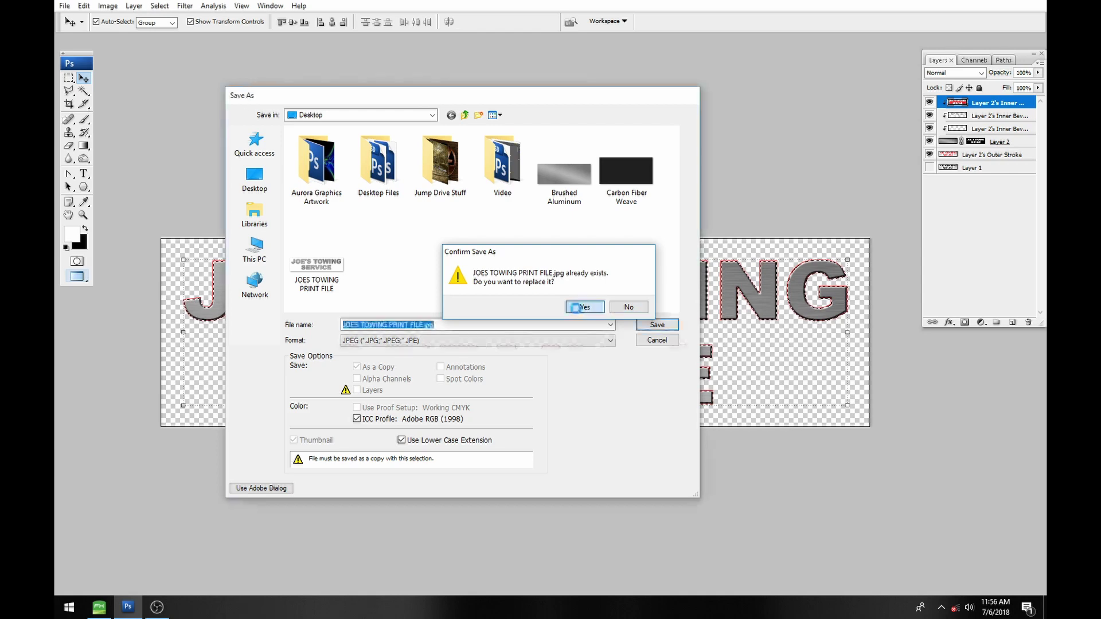
click(582, 309)
click(620, 166)
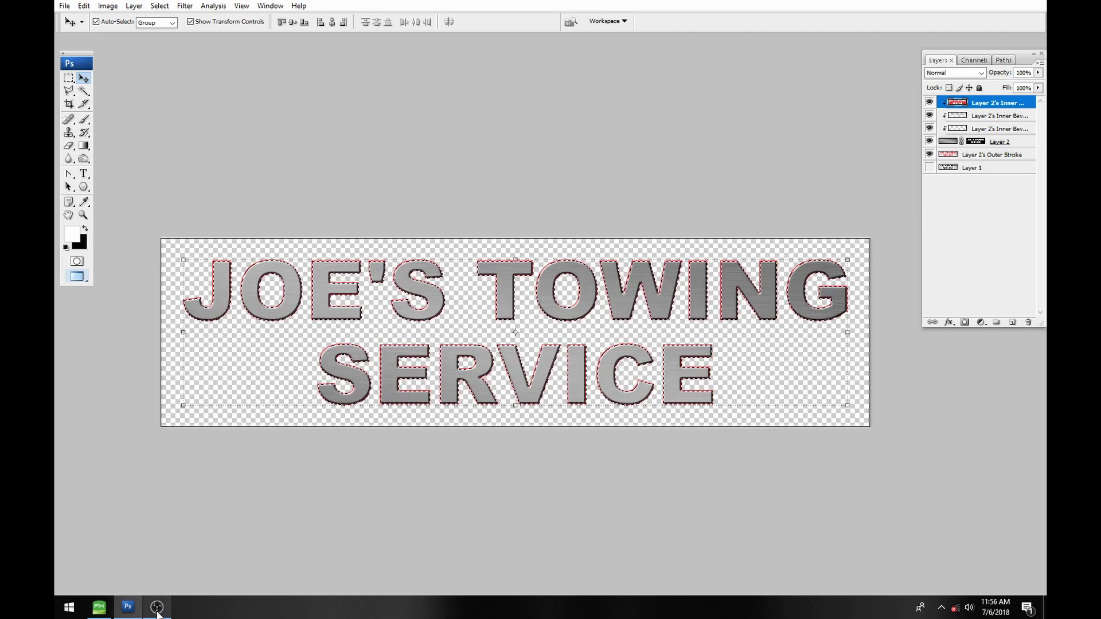
Switch to FlexiSIGN, import JOES TOWING PRINT FILE from the Desktop and place it below the black lettering
click(99, 607)
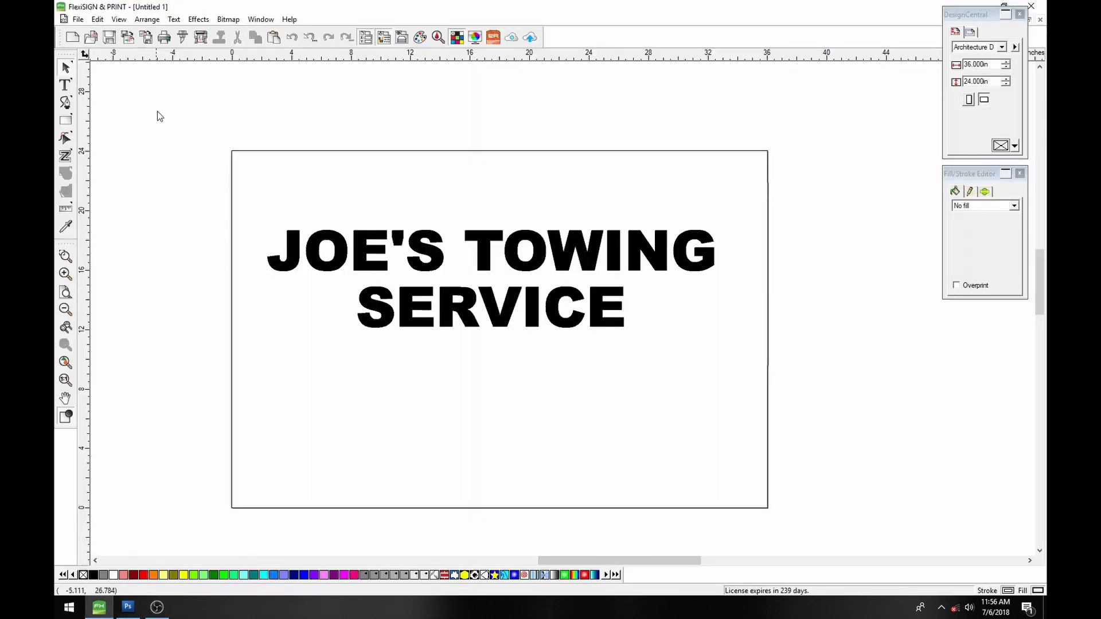
click(78, 19)
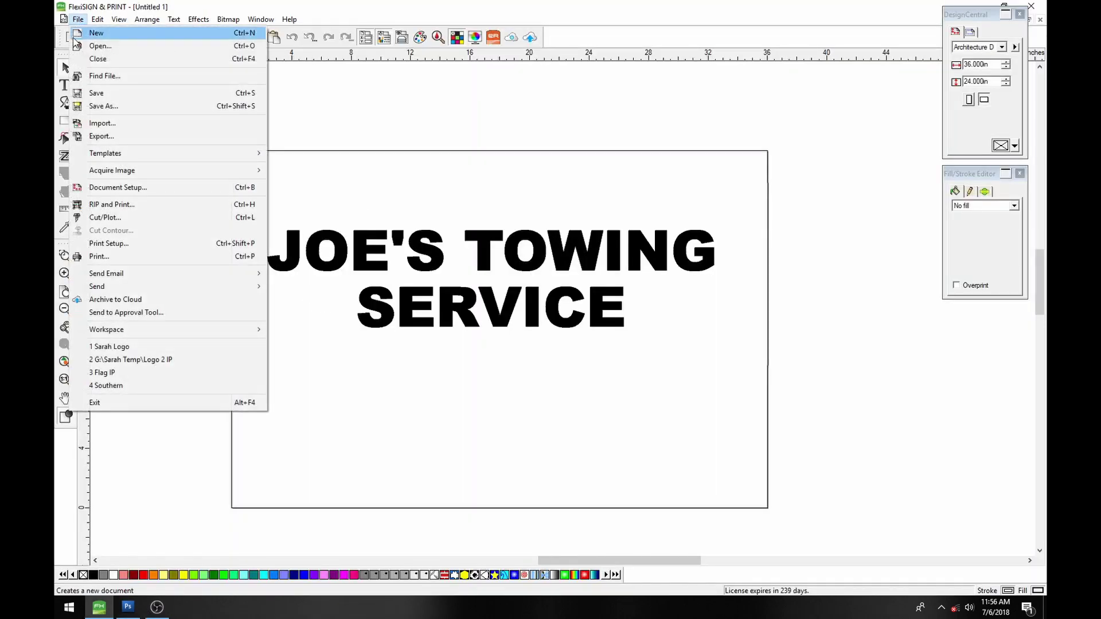
click(102, 123)
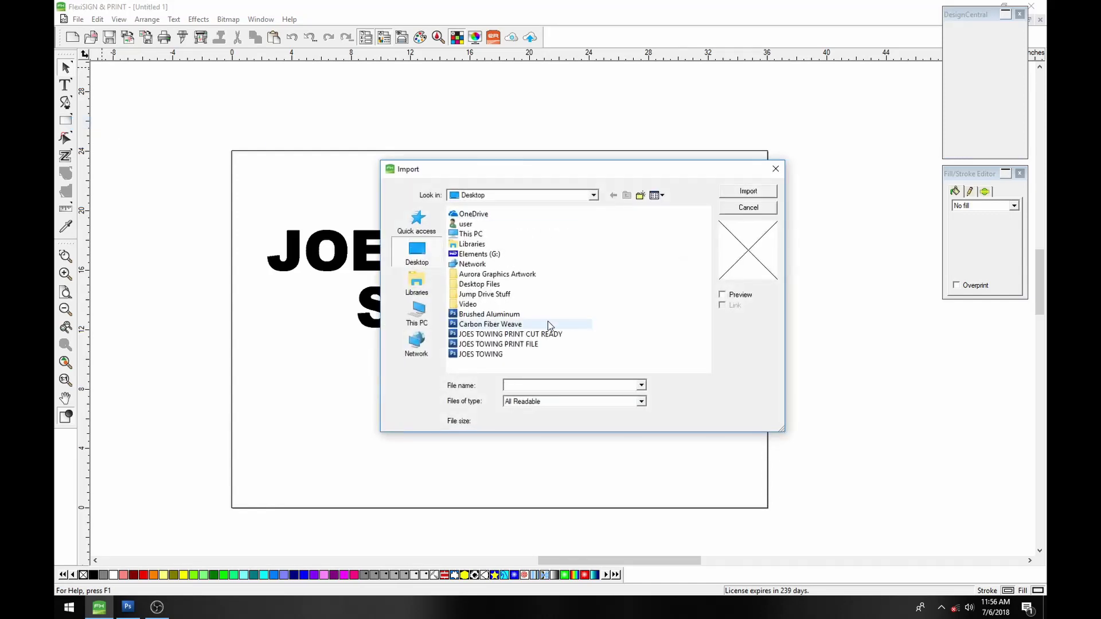
click(544, 345)
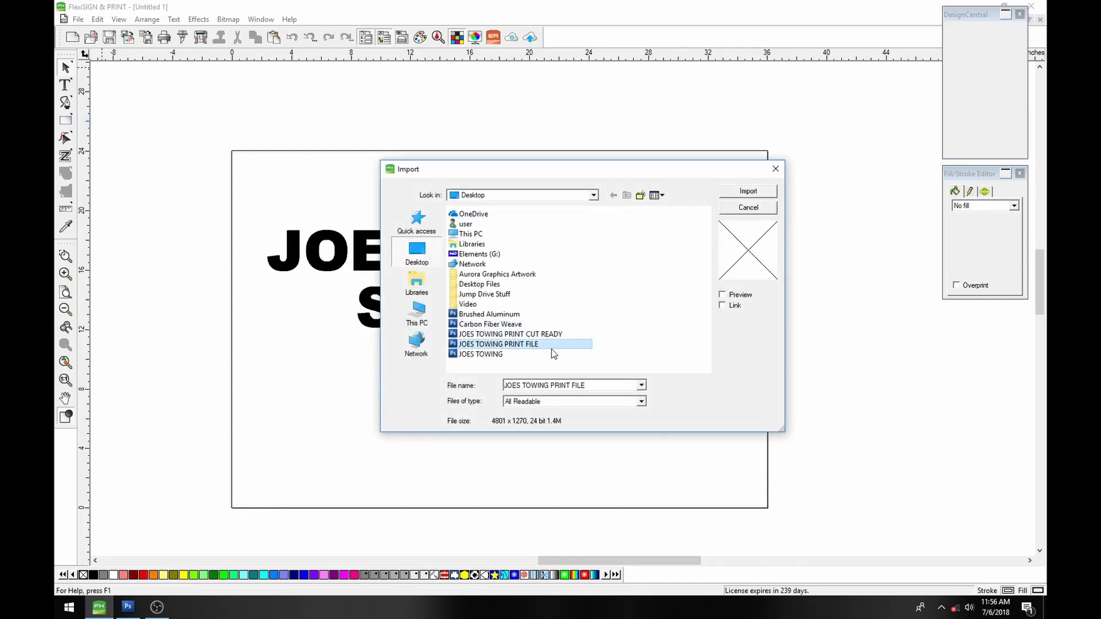
click(755, 194)
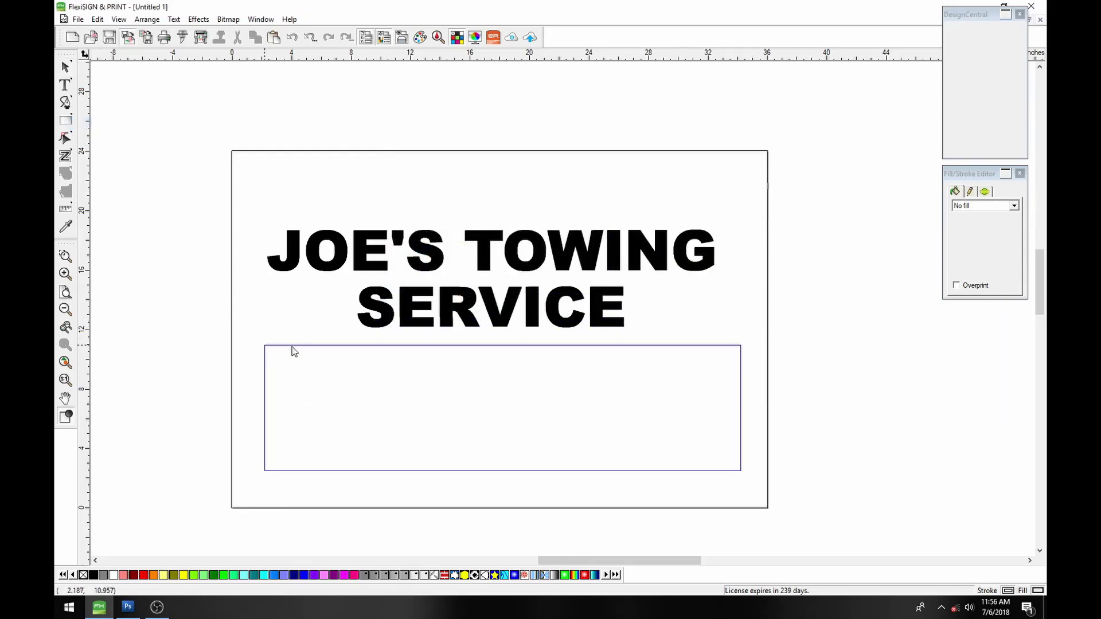
click(291, 351)
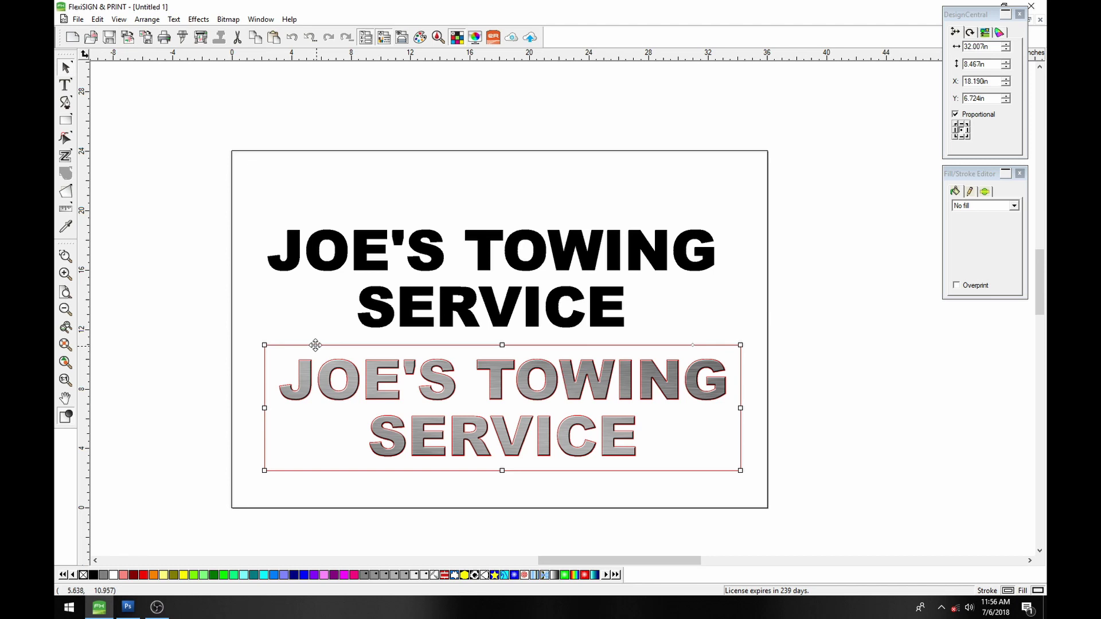
Send the imported brushed aluminum lettering image to the back of the stacking order
click(367, 254)
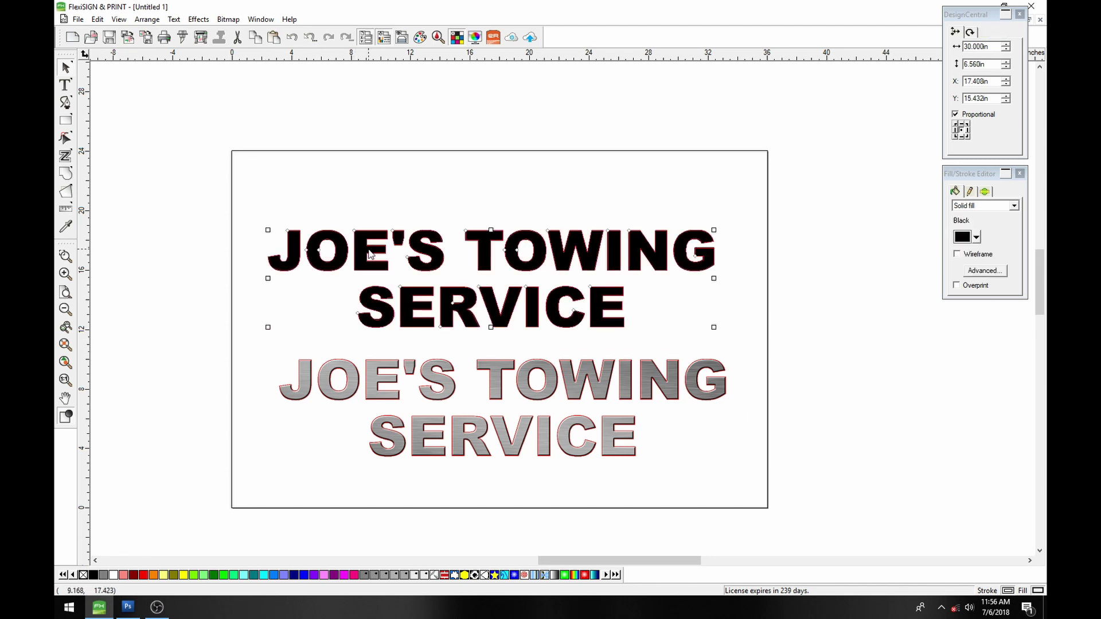
click(501, 392)
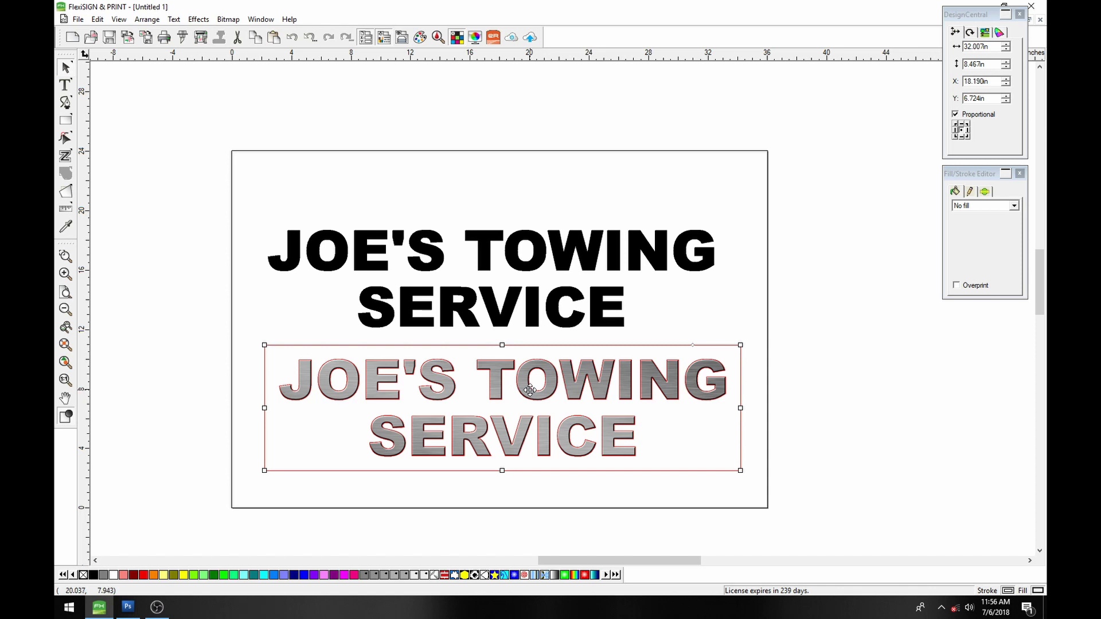
click(143, 20)
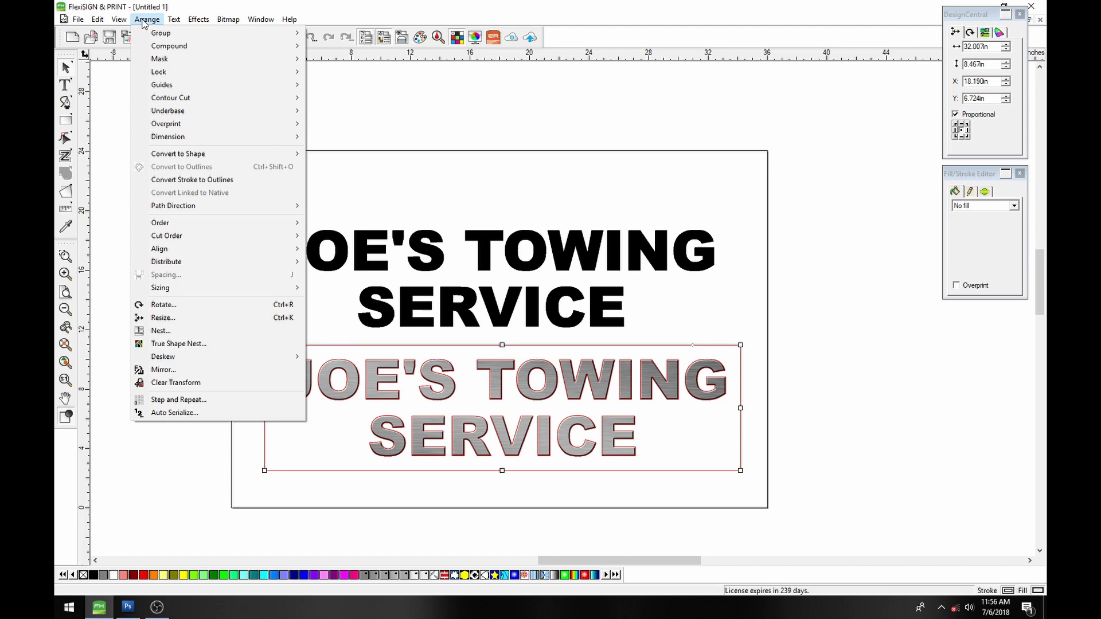
mouse_move(172, 222)
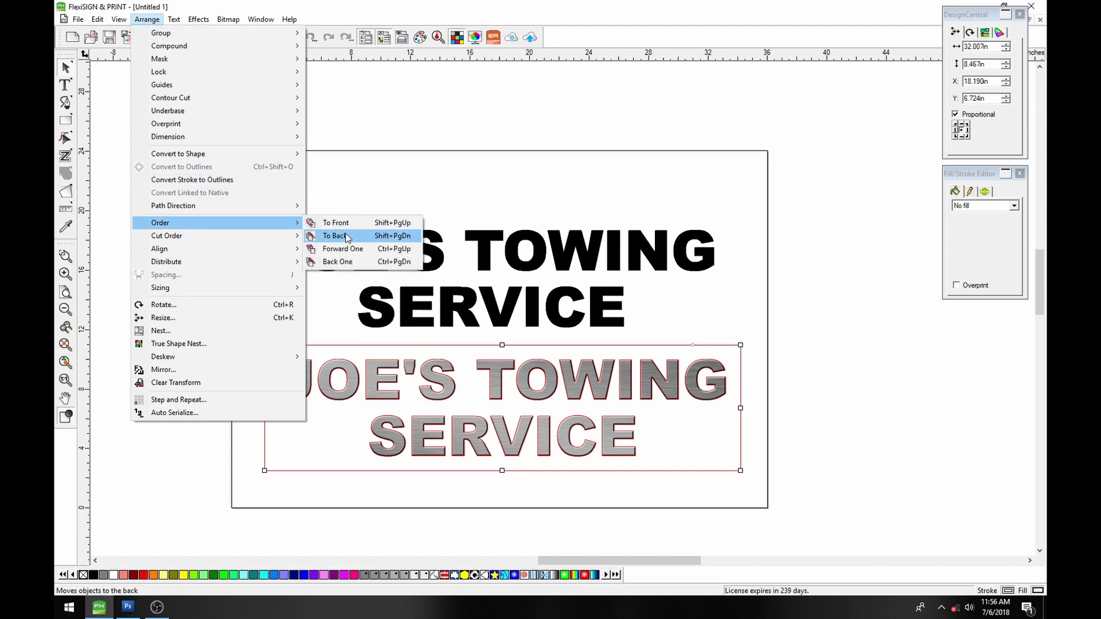
click(346, 235)
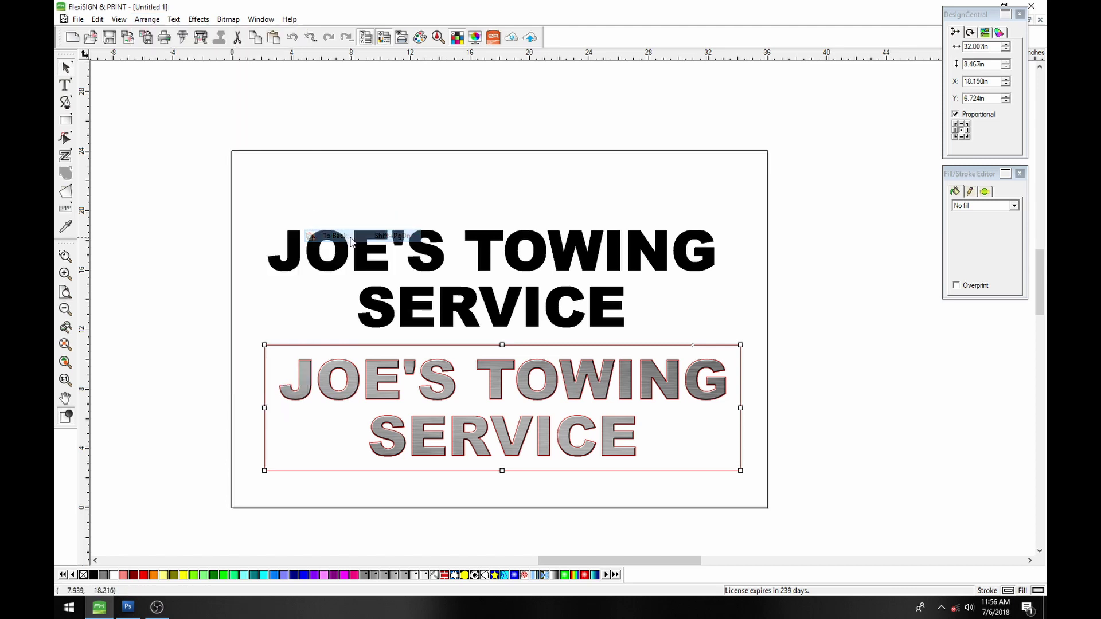
Convert the black JOE'S TOWING SERVICE lettering into a contour cut
click(564, 264)
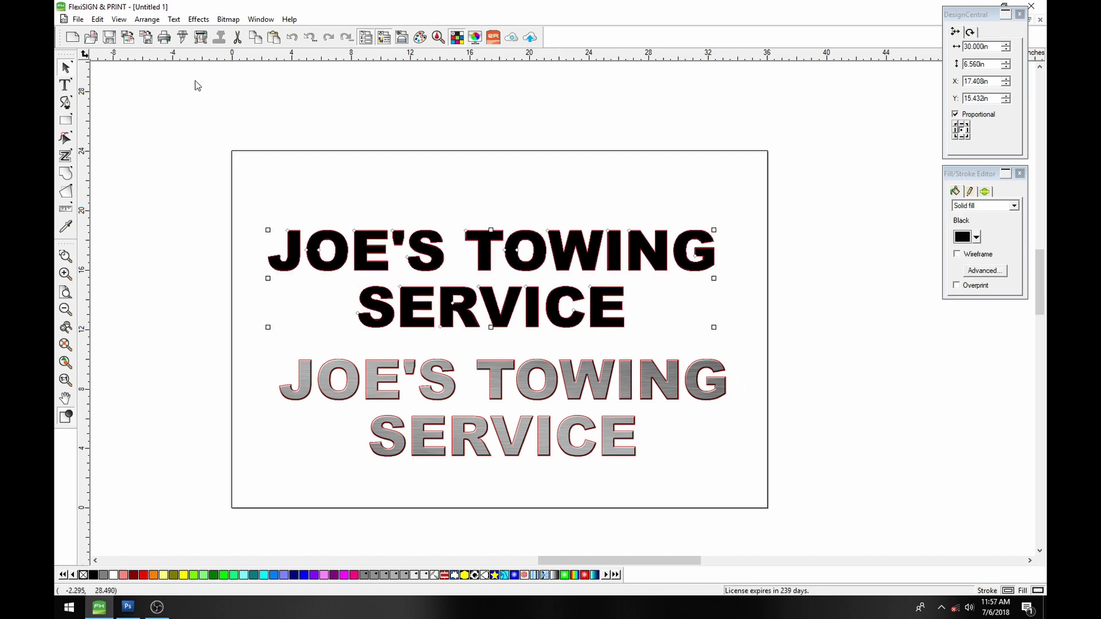
click(148, 19)
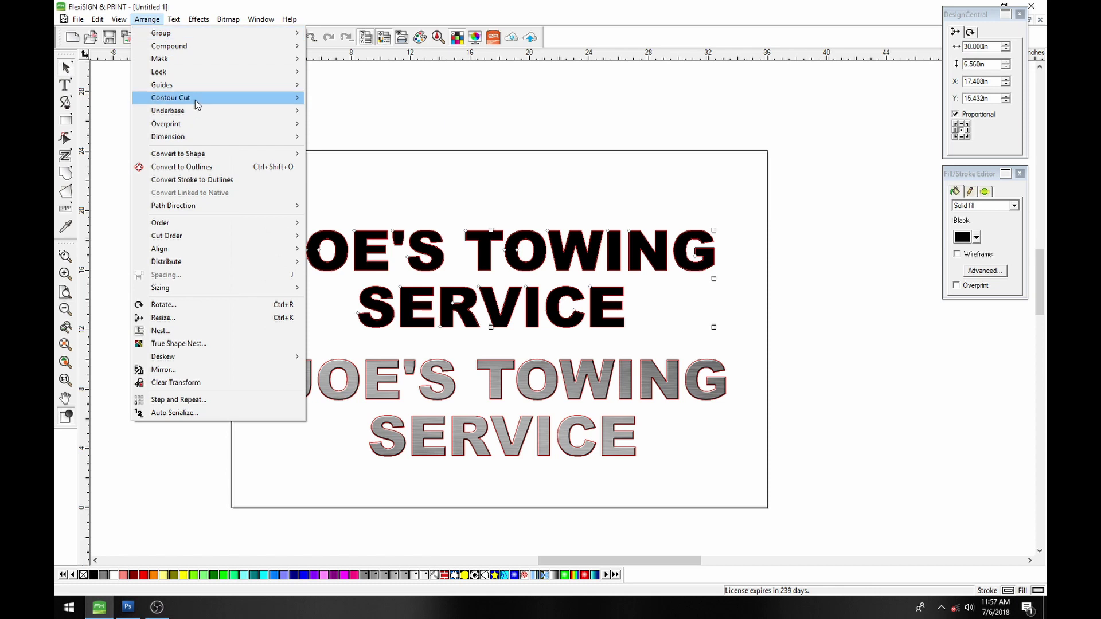
mouse_move(198, 99)
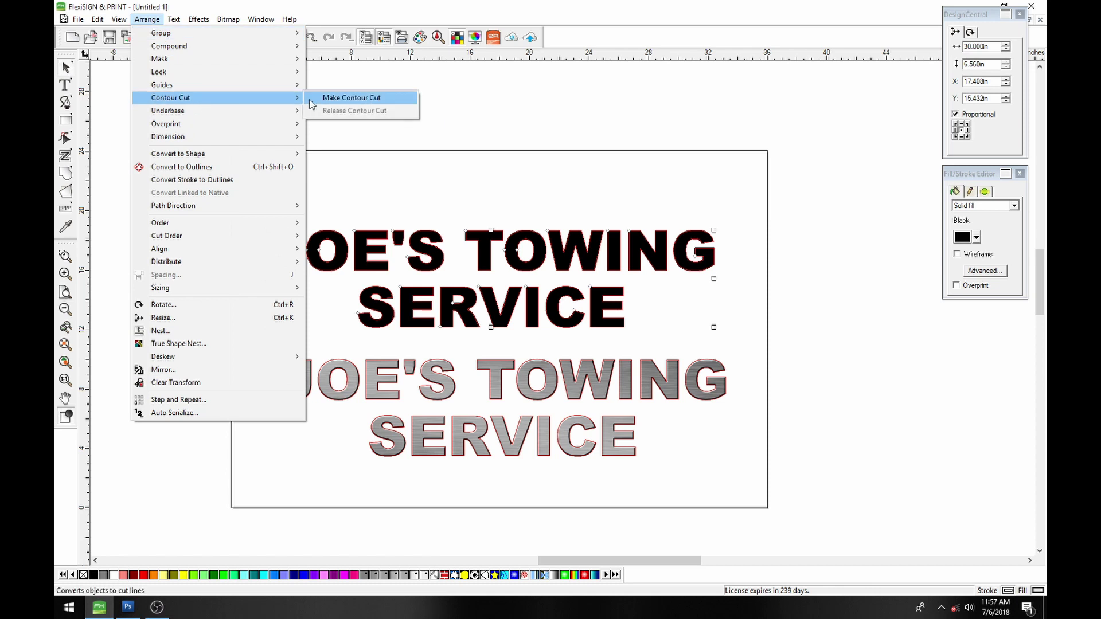
click(352, 100)
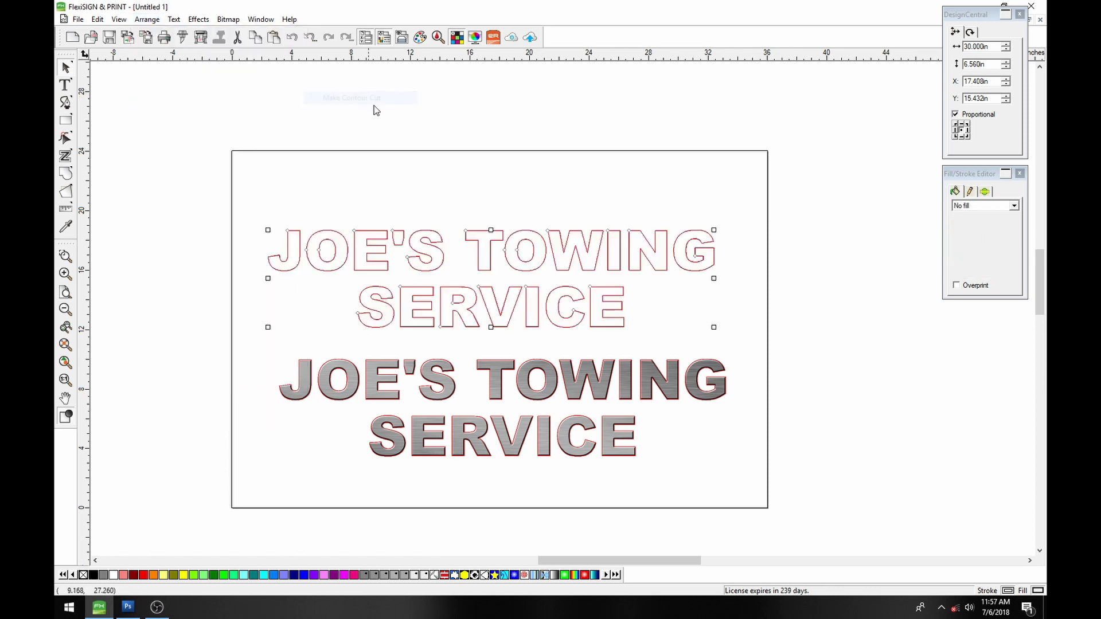
click(182, 226)
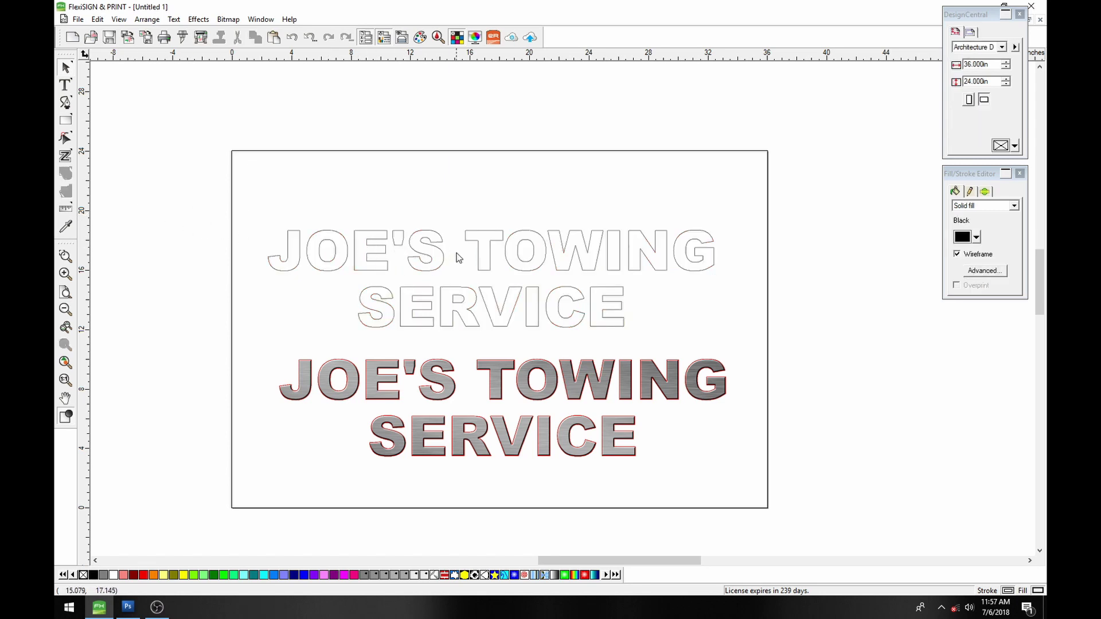
Select the contour cut lettering together with the brushed aluminum image and align both on the same centre
click(65, 257)
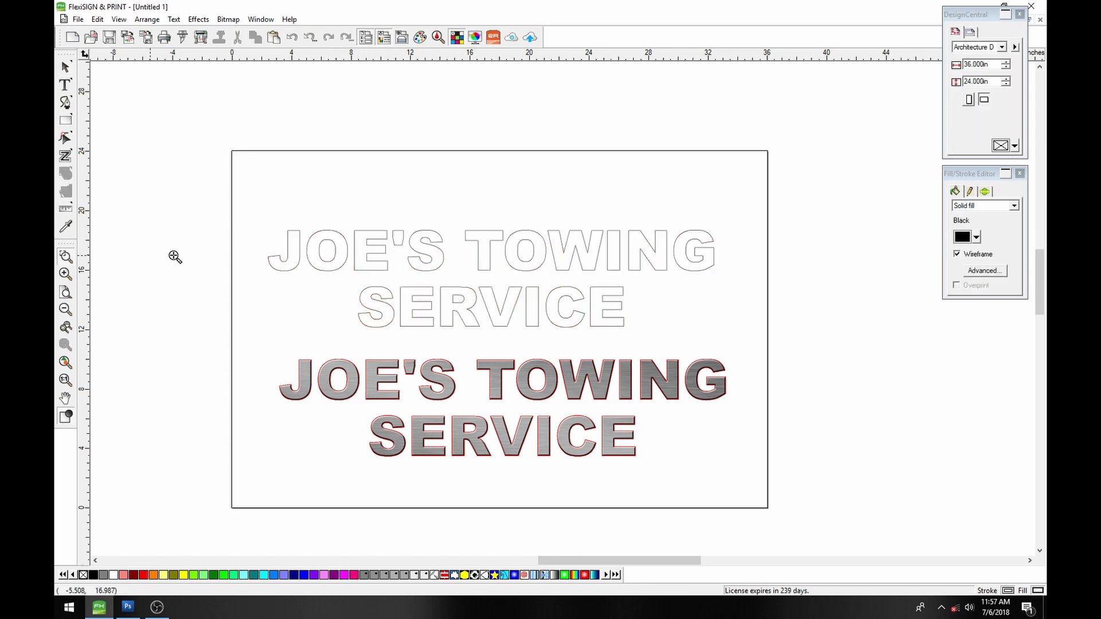
click(408, 259)
scroll(561, 303, down, 2)
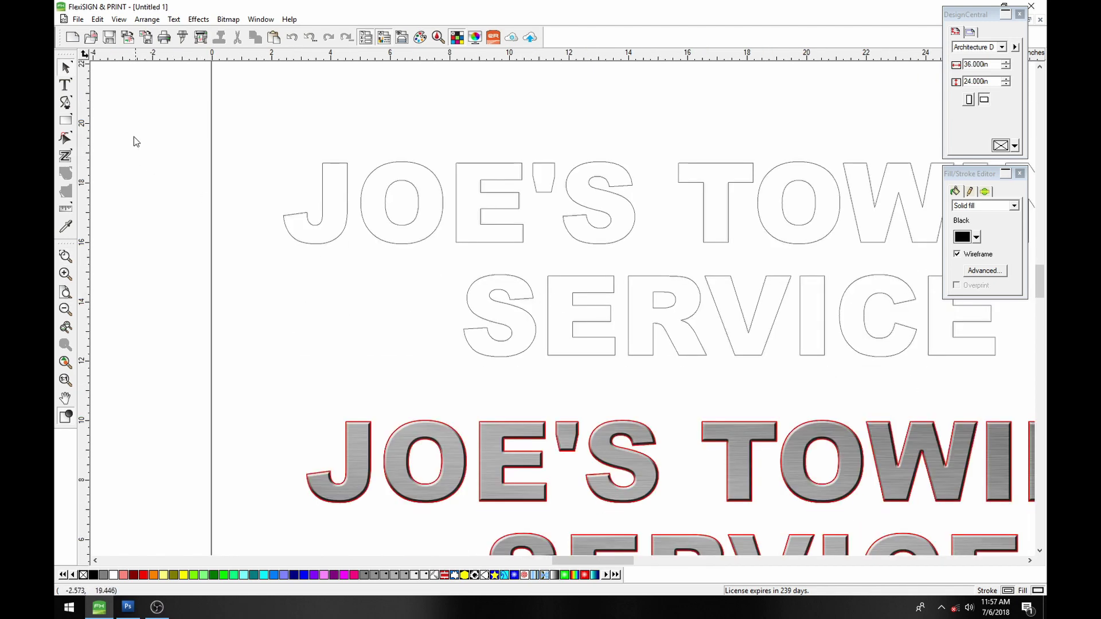
drag(172, 143, 473, 493)
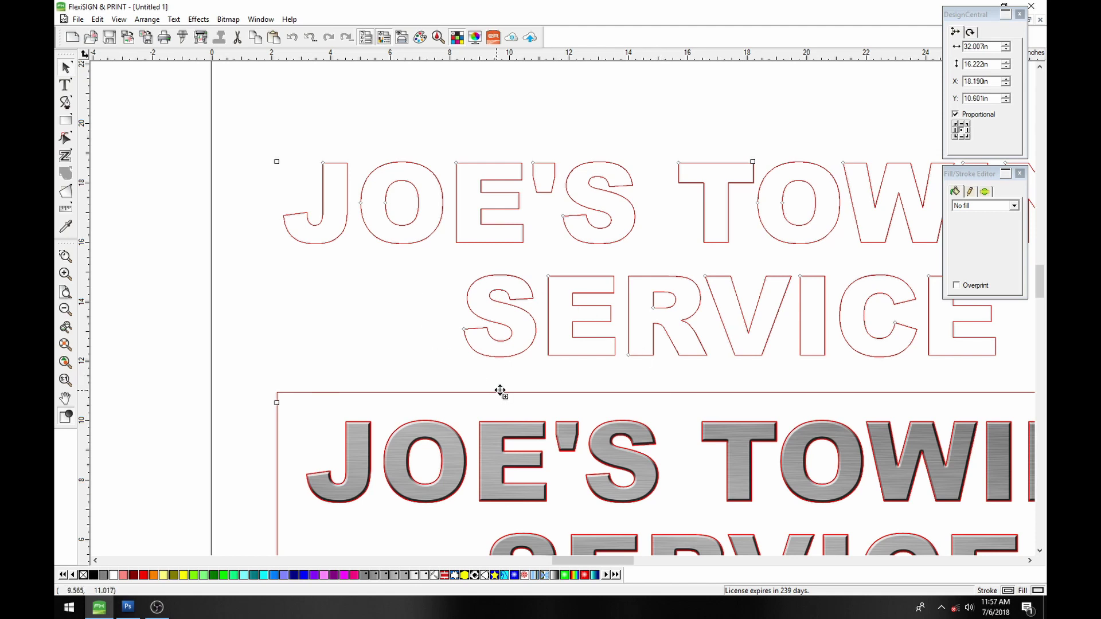
key(ctrl+z)
drag(500, 461, 477, 193)
Examine up close how the contour cut line sits within the red stroke around the S in JOE'S
click(67, 258)
drag(619, 132, 557, 188)
scroll(468, 123, up, 5)
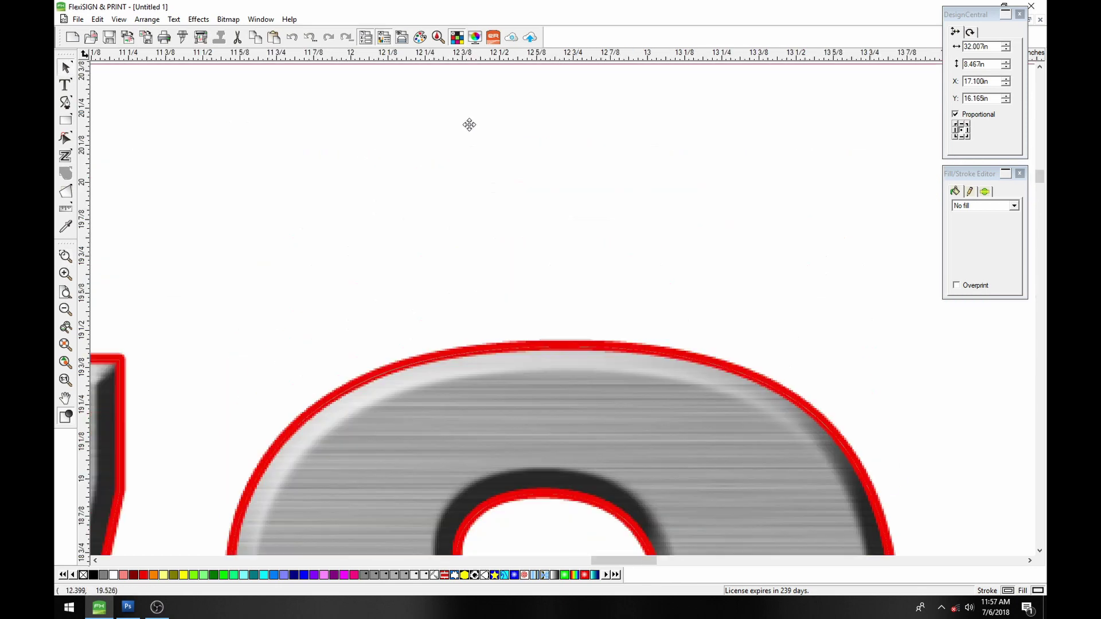
click(189, 94)
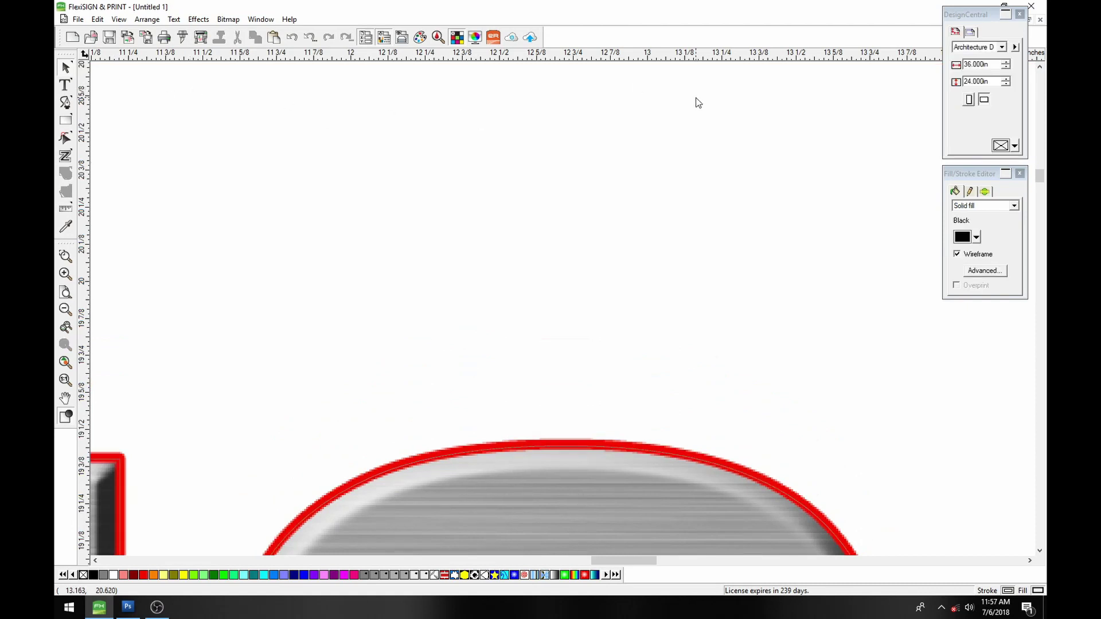
scroll(725, 340, down, 2)
scroll(651, 351, down, 2)
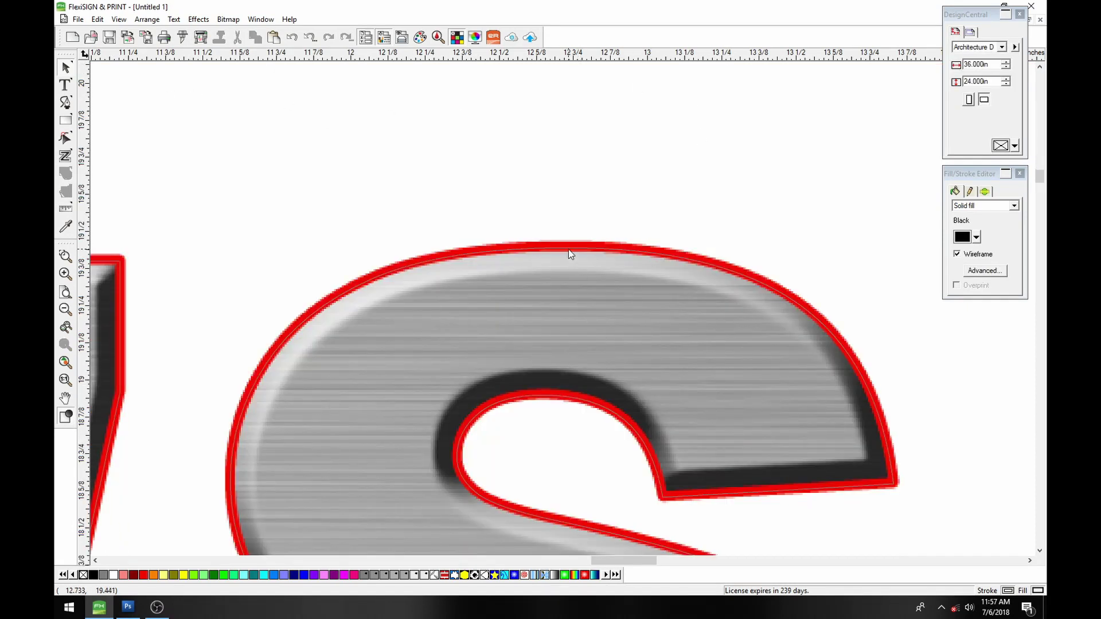
click(569, 248)
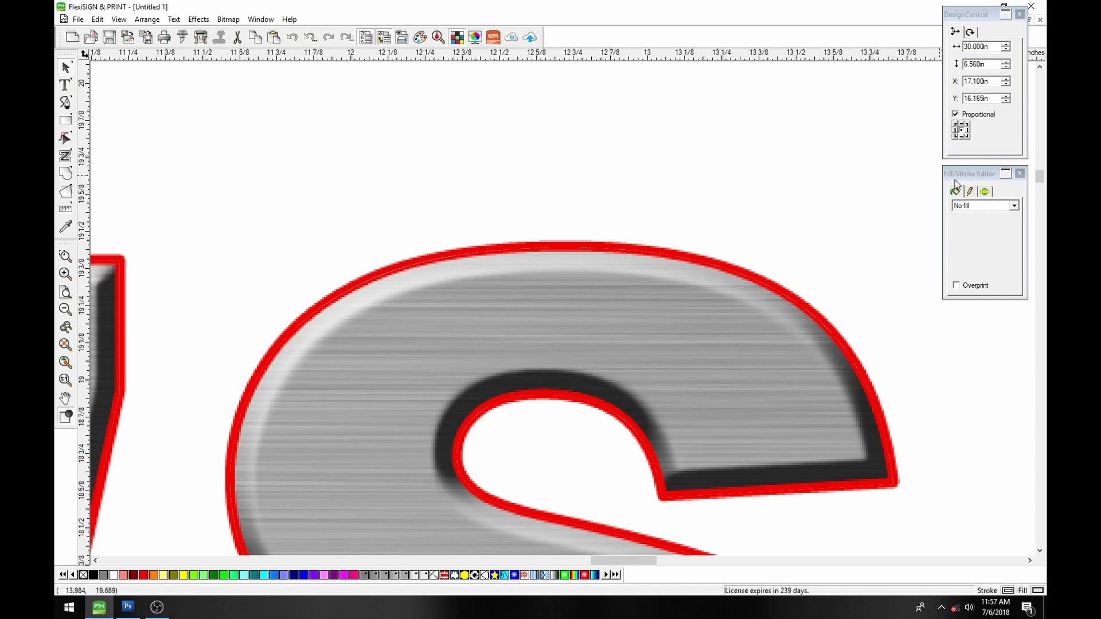
click(984, 216)
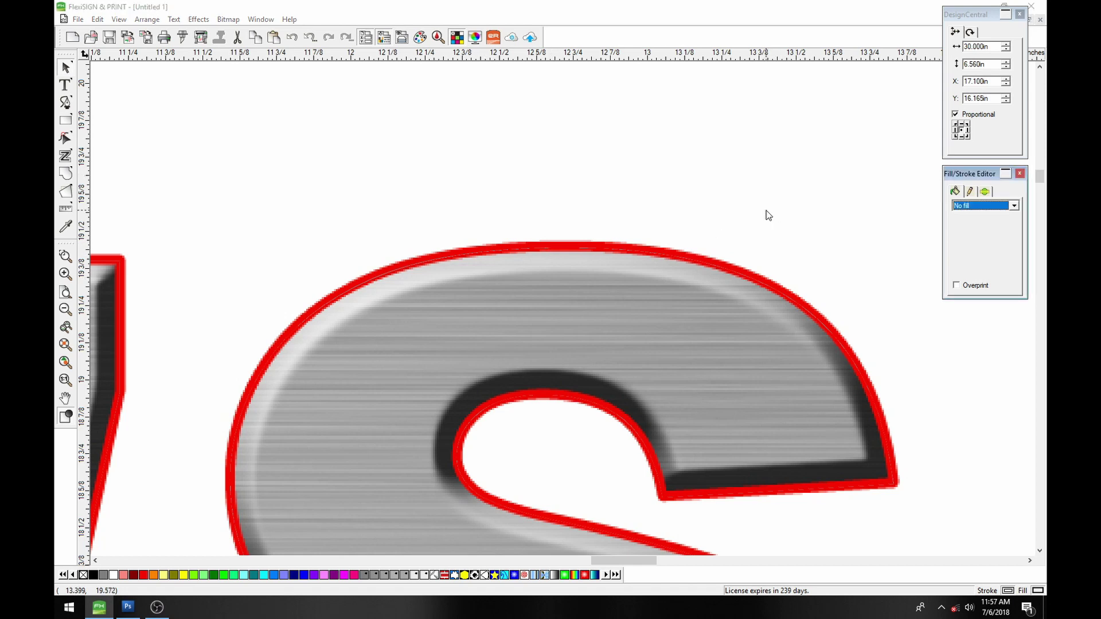
scroll(531, 123, up, 8)
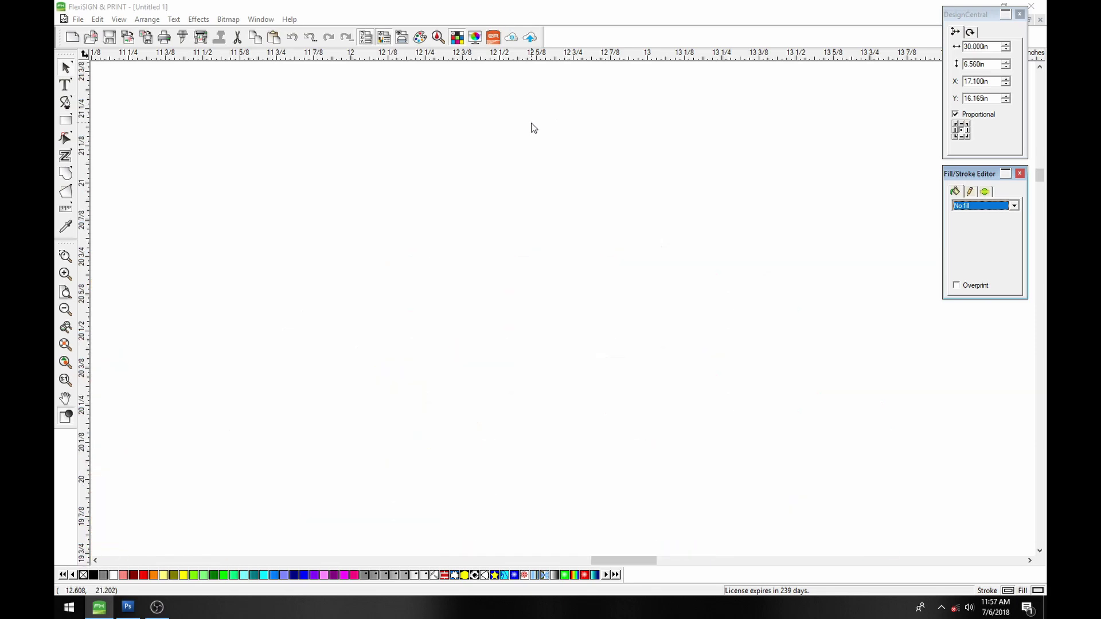
click(532, 125)
scroll(640, 152, down, 10)
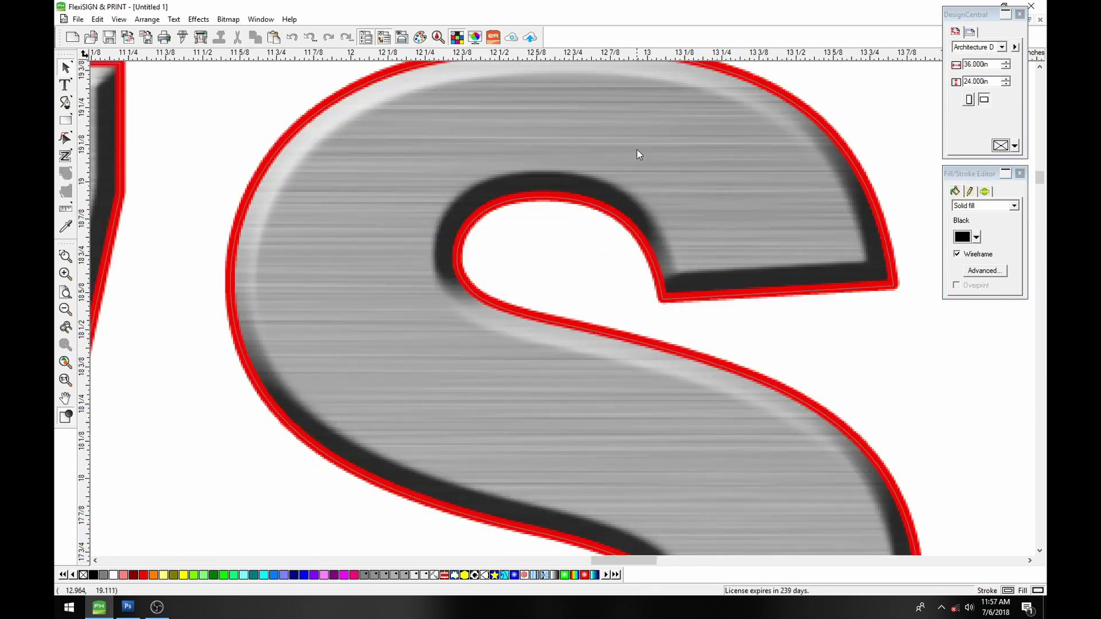
click(593, 204)
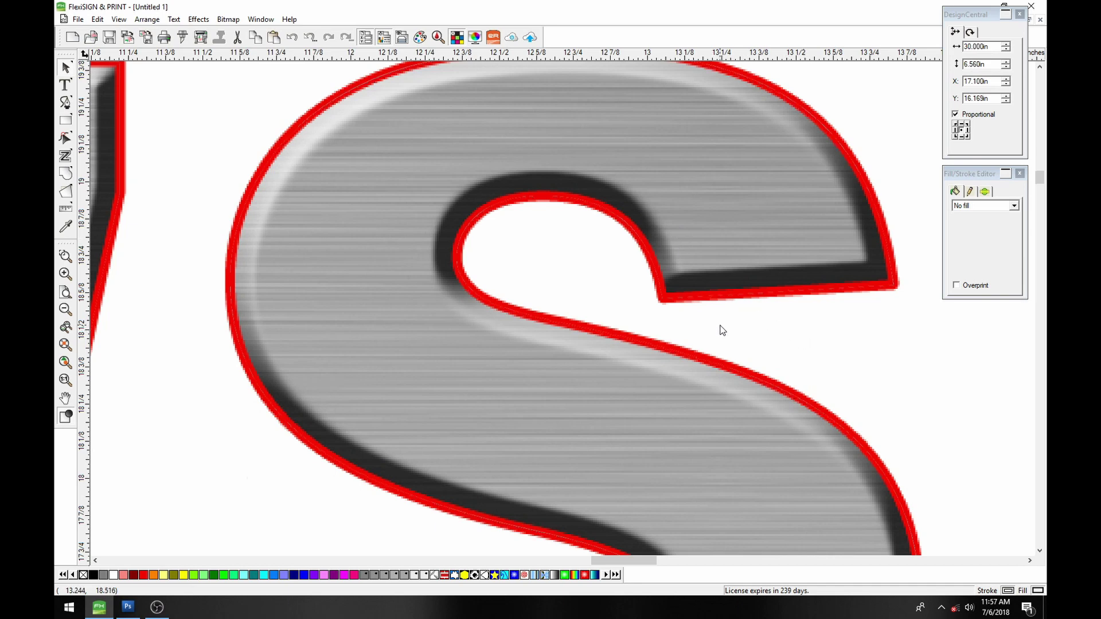
scroll(722, 331, up, 2)
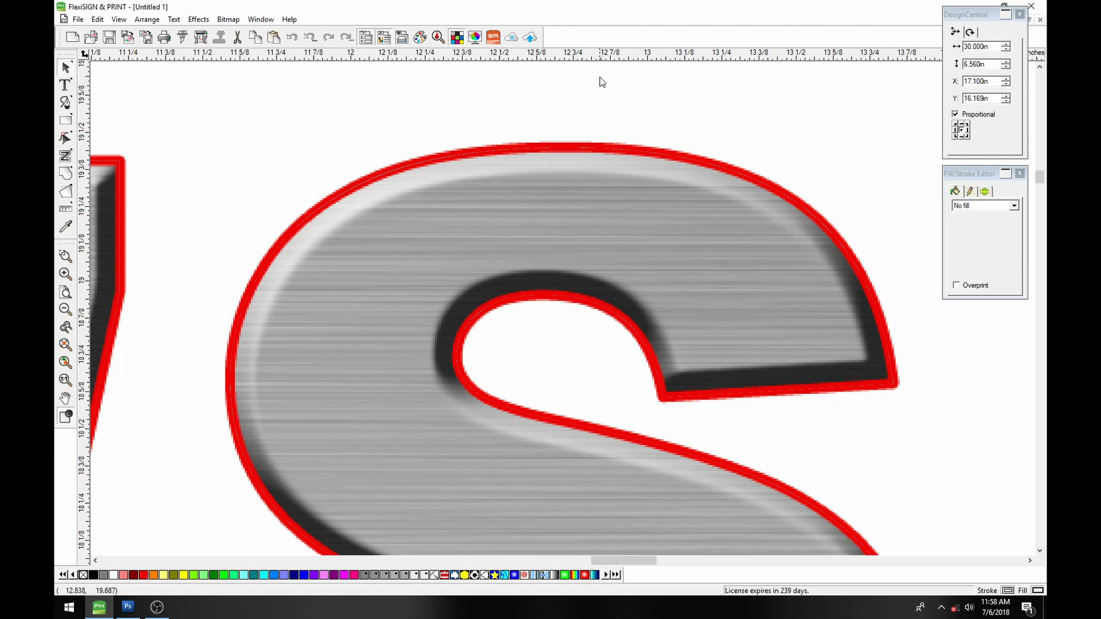
scroll(659, 132, up, 2)
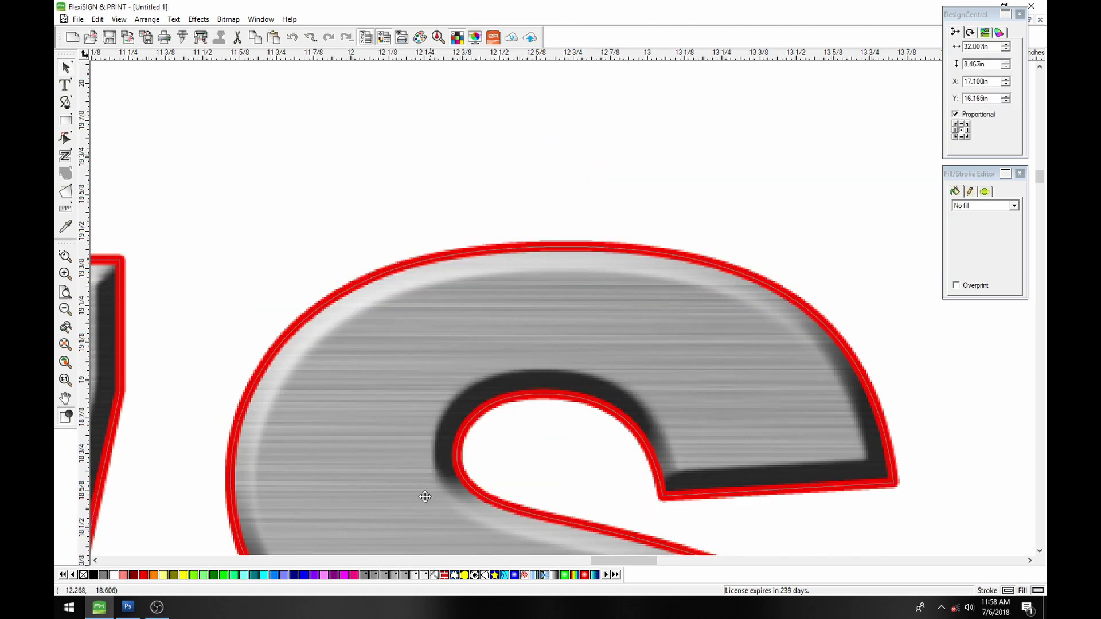
Check the cut line alignment at the J's tip, the lower corner of SERVICE's last E and the G
click(63, 367)
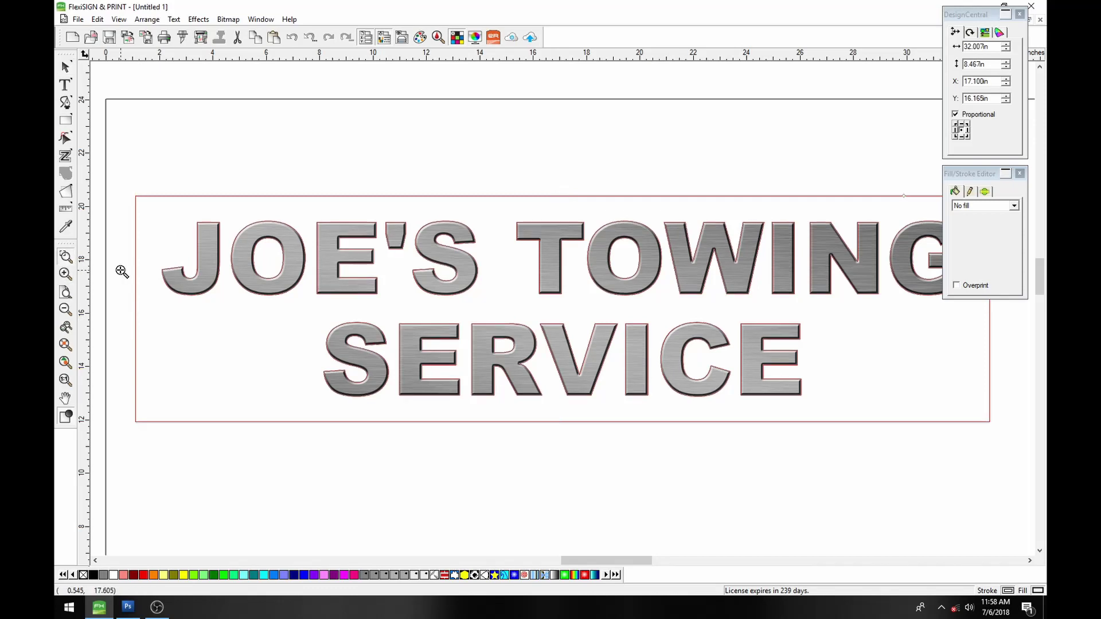
drag(161, 268, 183, 284)
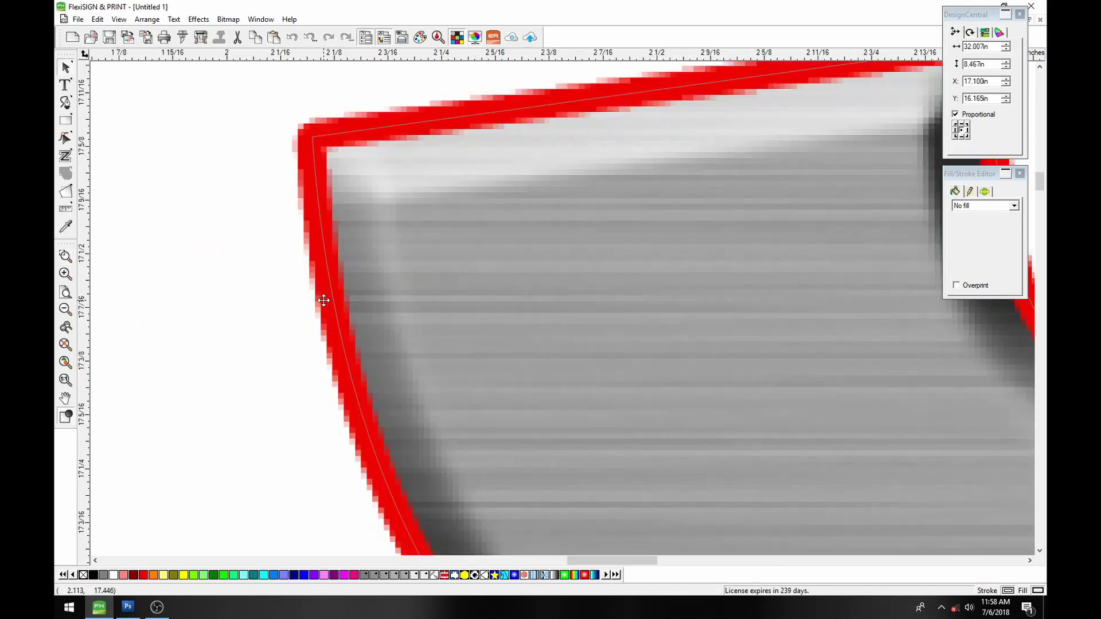
click(65, 362)
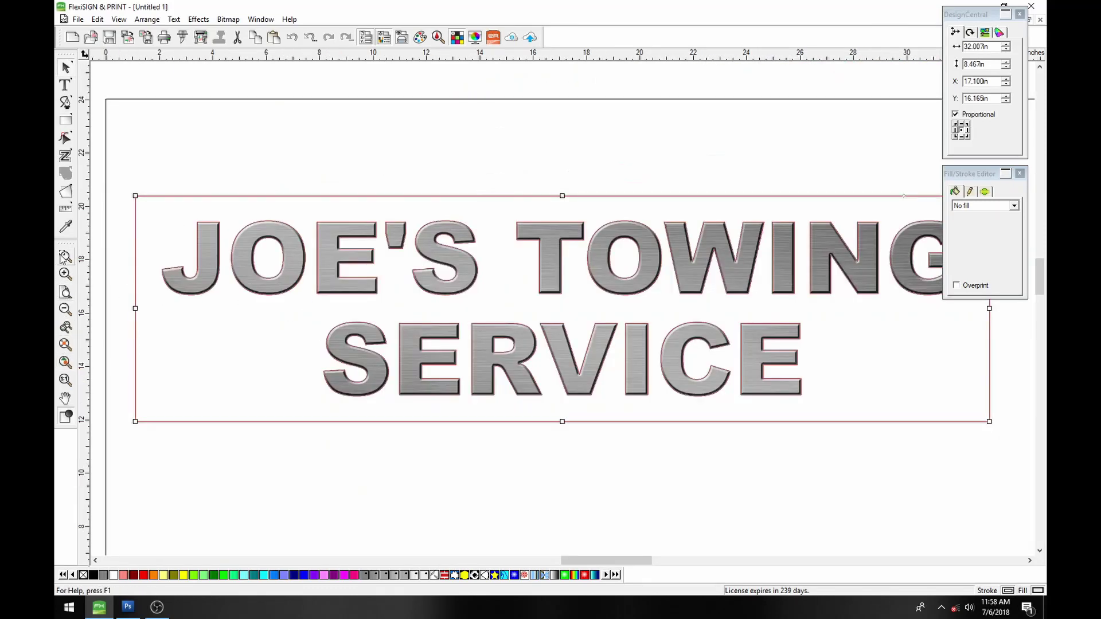
drag(820, 399, 783, 377)
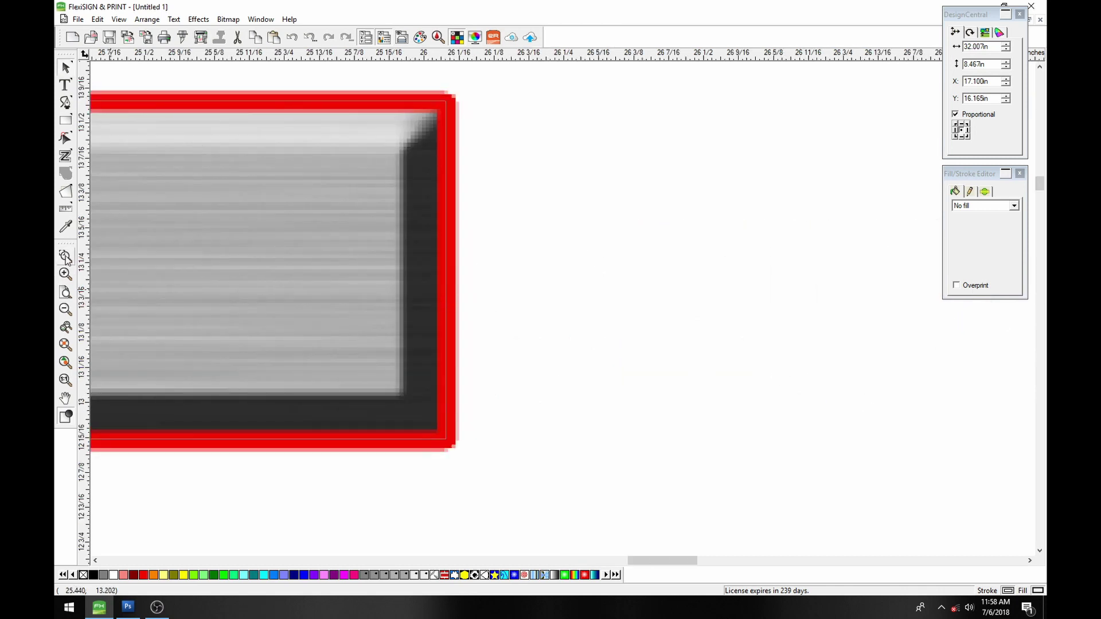
click(65, 362)
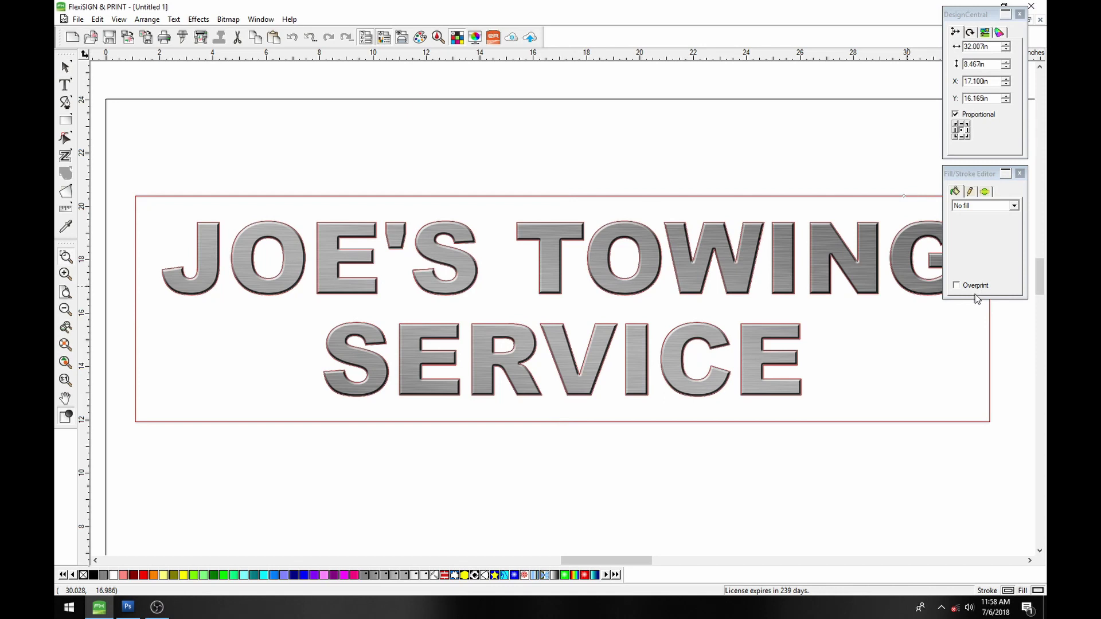
drag(943, 299, 920, 249)
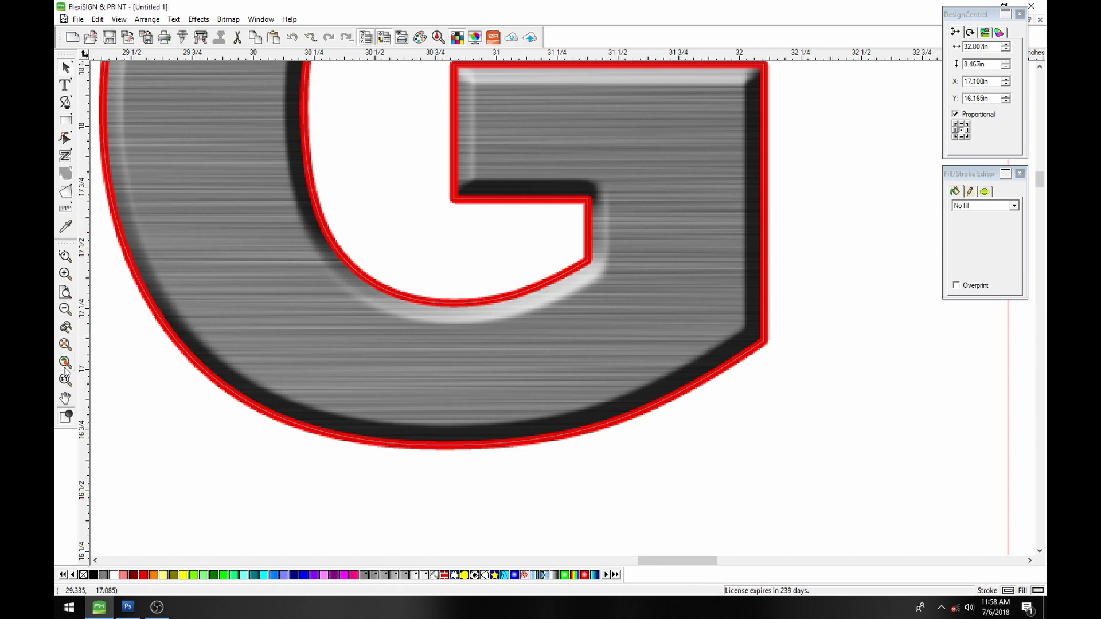
click(65, 345)
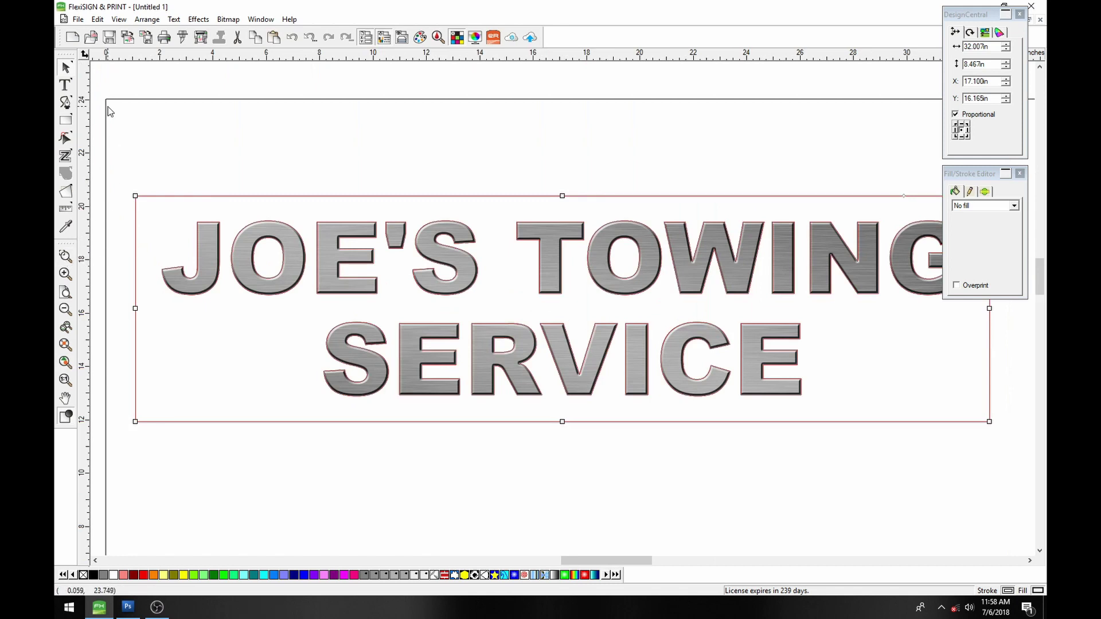
Group the contour cut lettering with the brushed aluminum image
drag(124, 160, 299, 378)
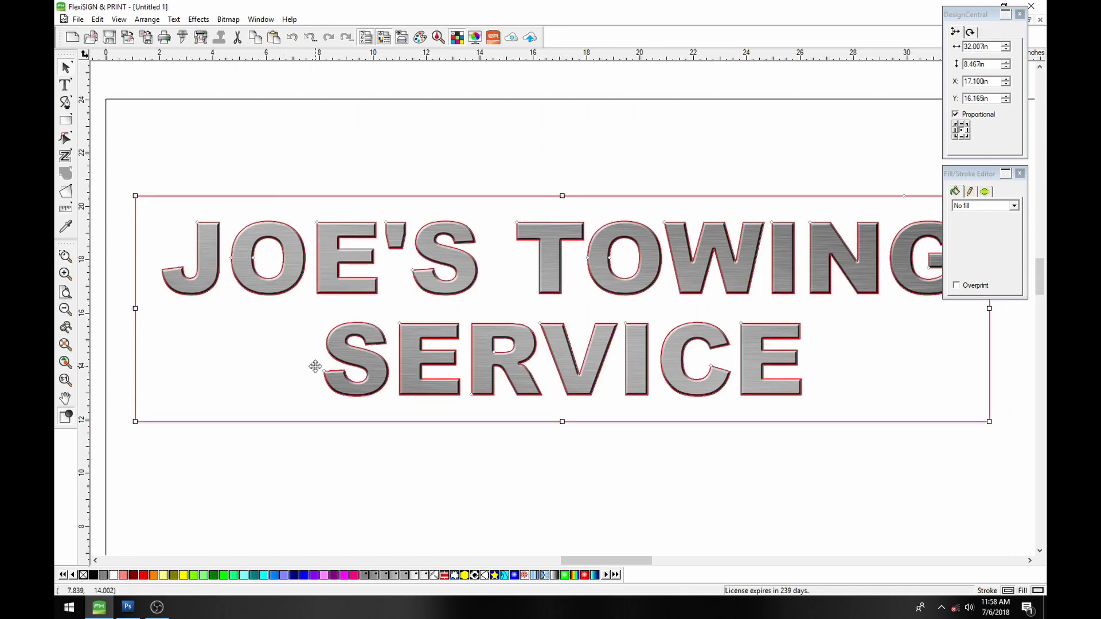
click(142, 18)
mouse_move(287, 32)
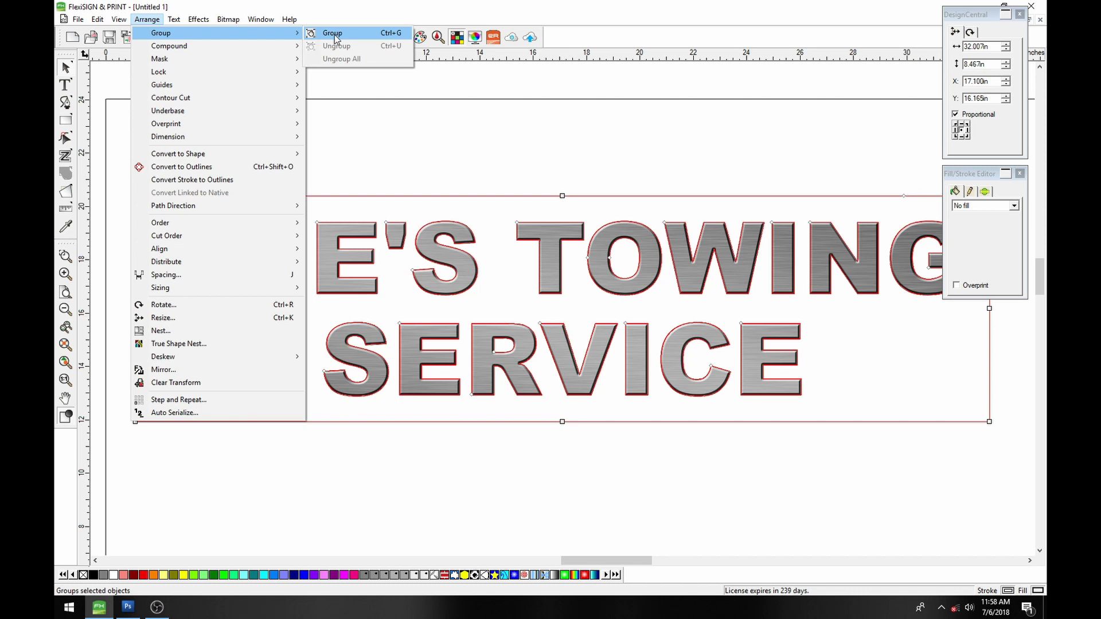
click(337, 33)
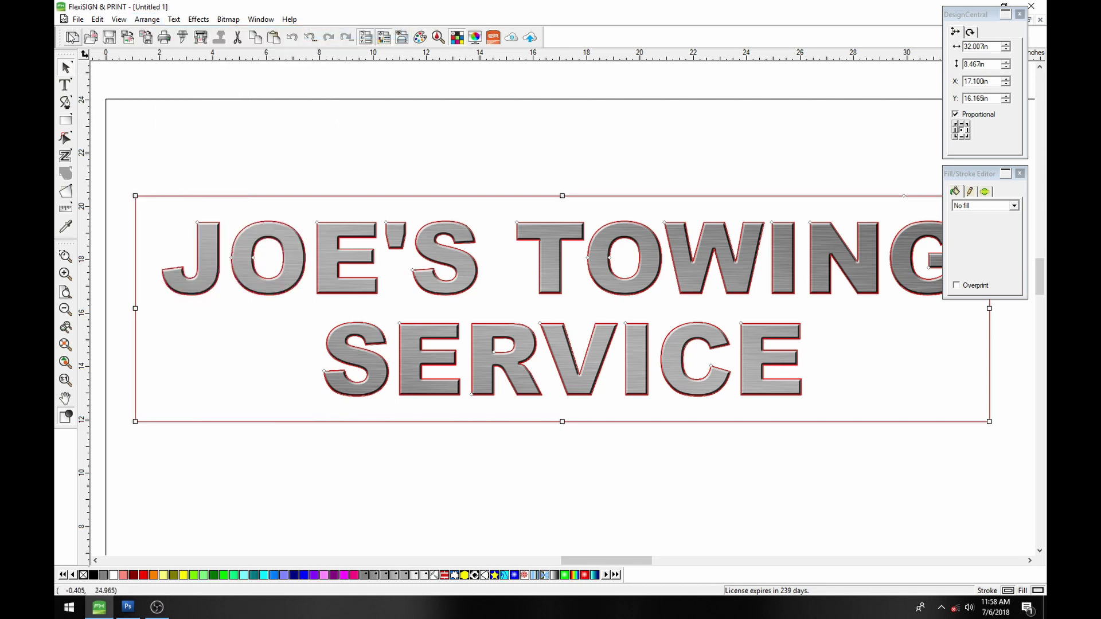
Export the artwork to the Desktop as the EPS file JOES TOWING PRINT CUT READY, replacing the existing file
click(78, 19)
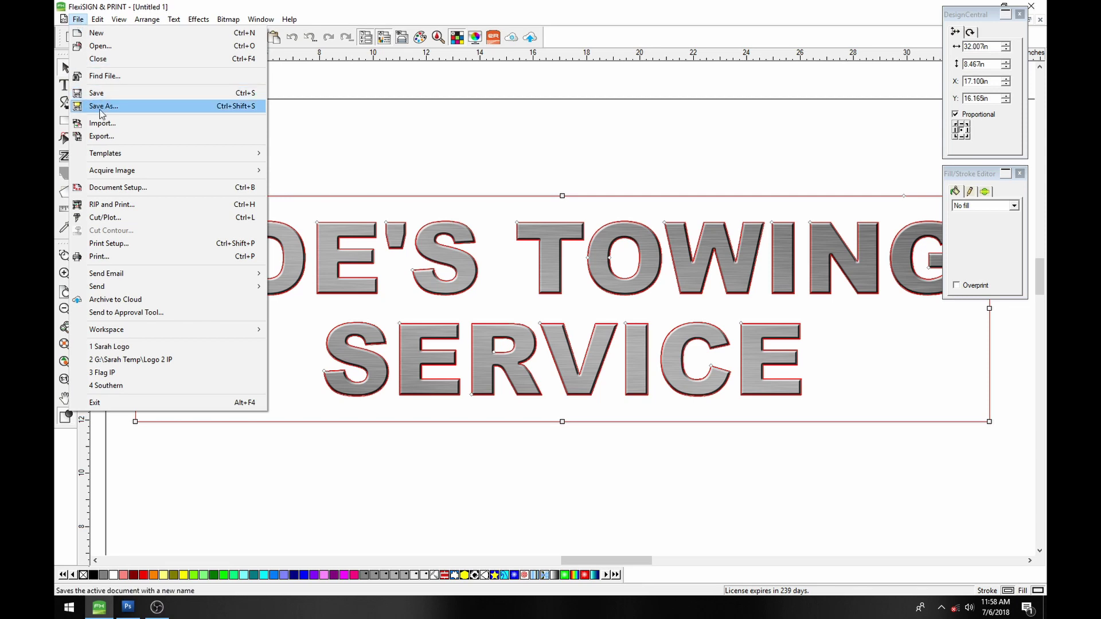
click(101, 137)
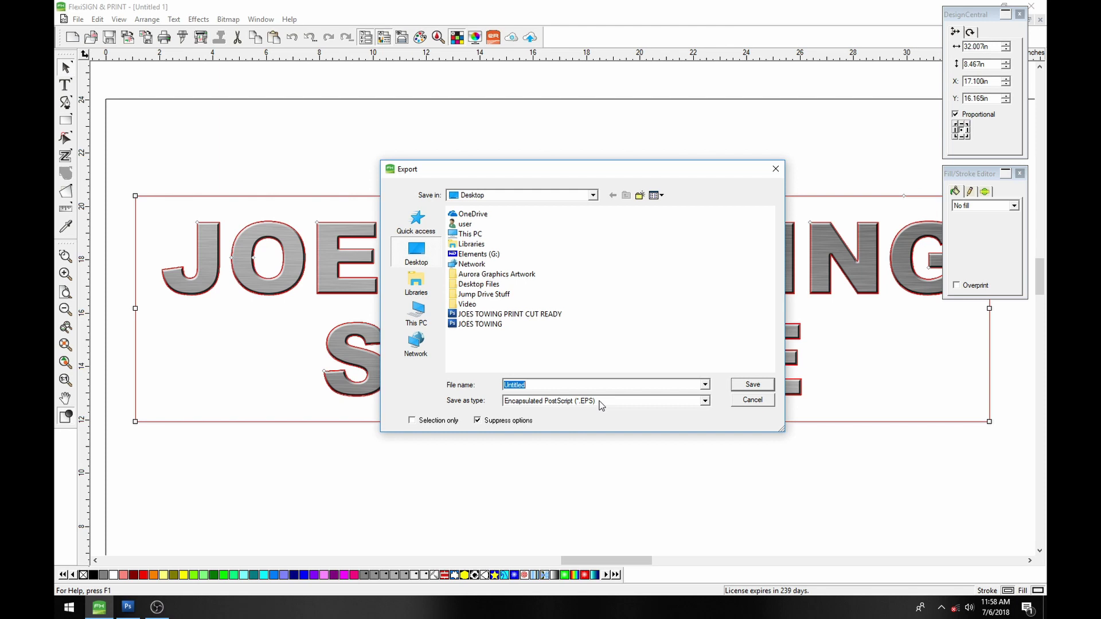
click(568, 314)
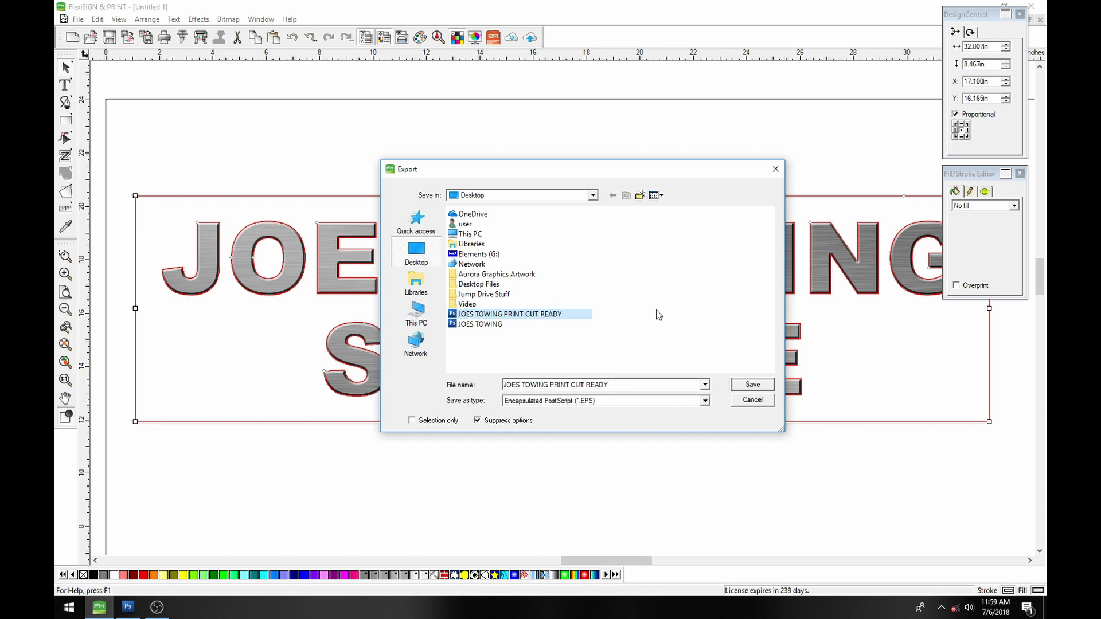
click(751, 385)
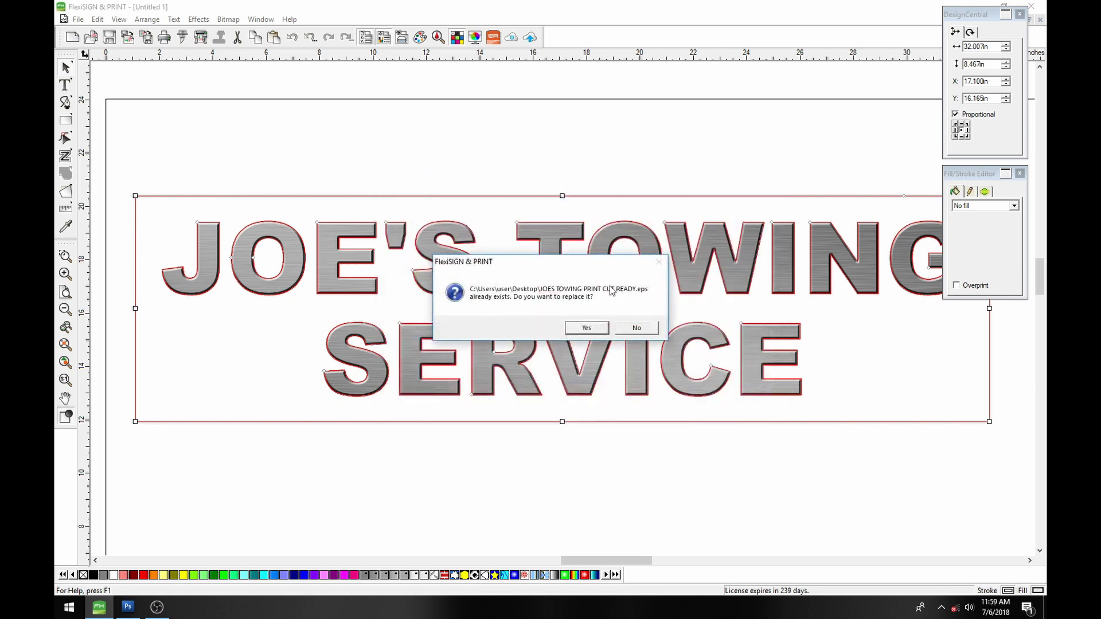
click(587, 327)
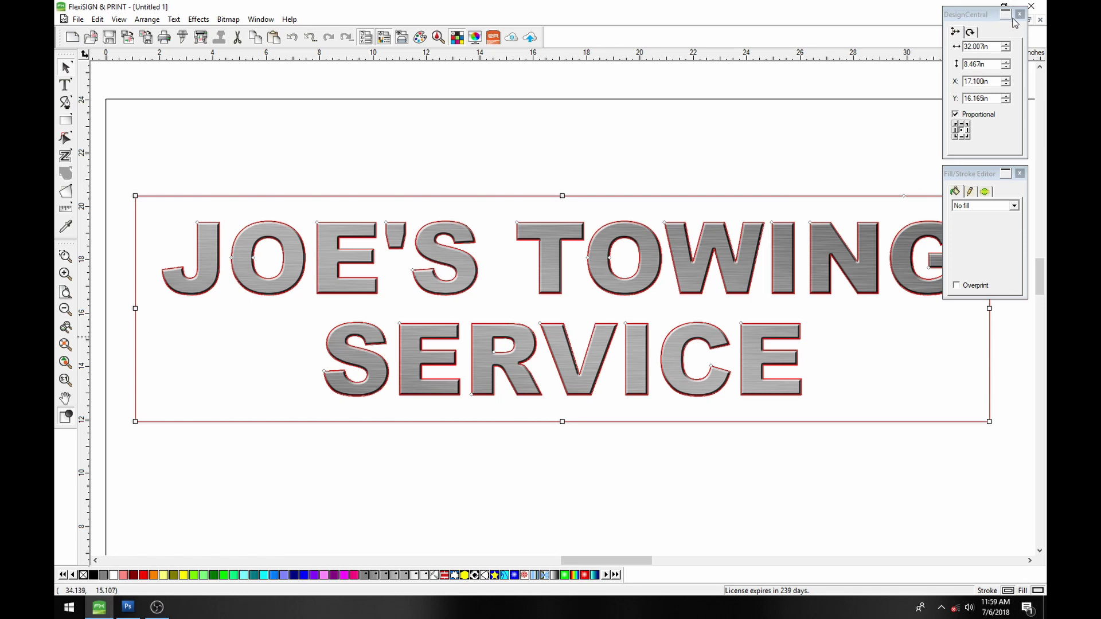